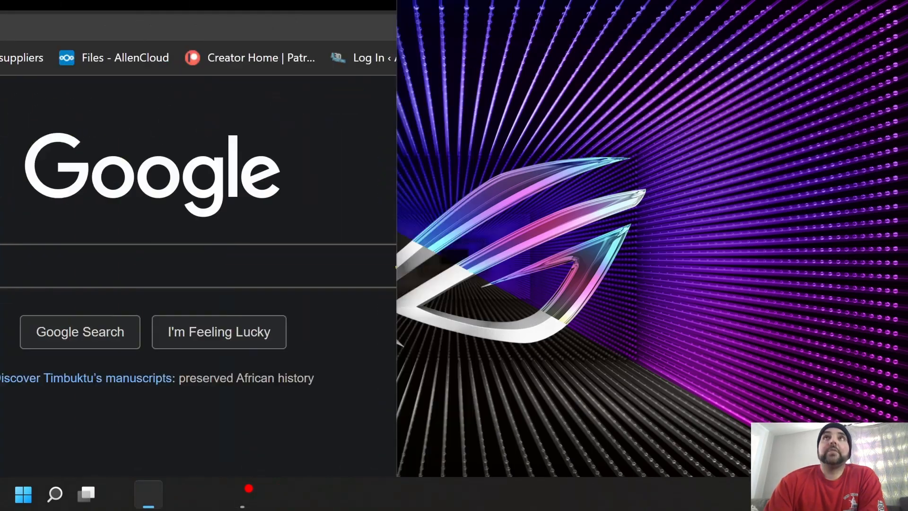
# Maximize Chrome and go to github.com.
pyautogui.moveTo(0, 29); pyautogui.dragTo(327, 1)
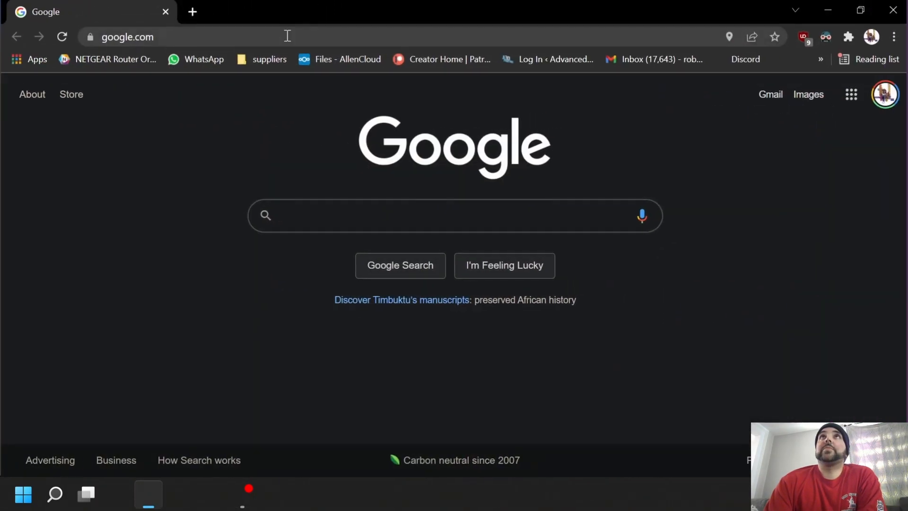
pyautogui.click(260, 37)
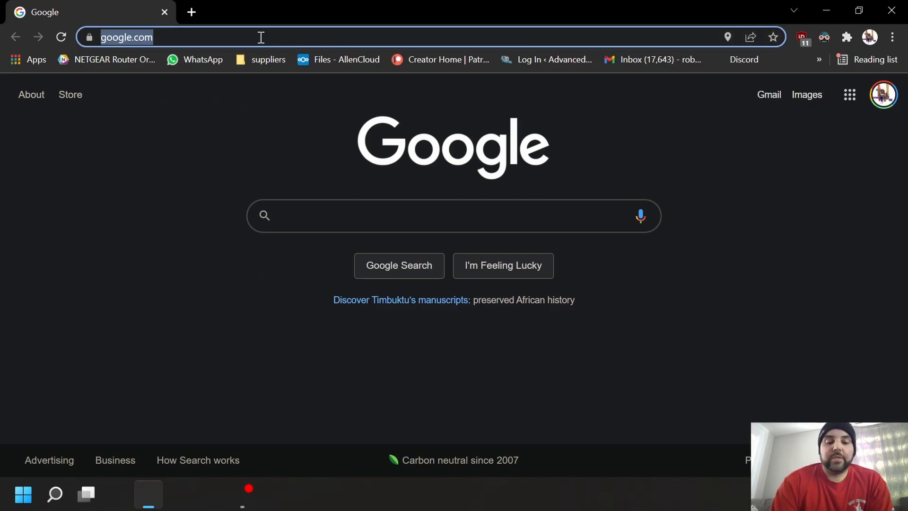
pyautogui.write('github')
pyautogui.press('Return')
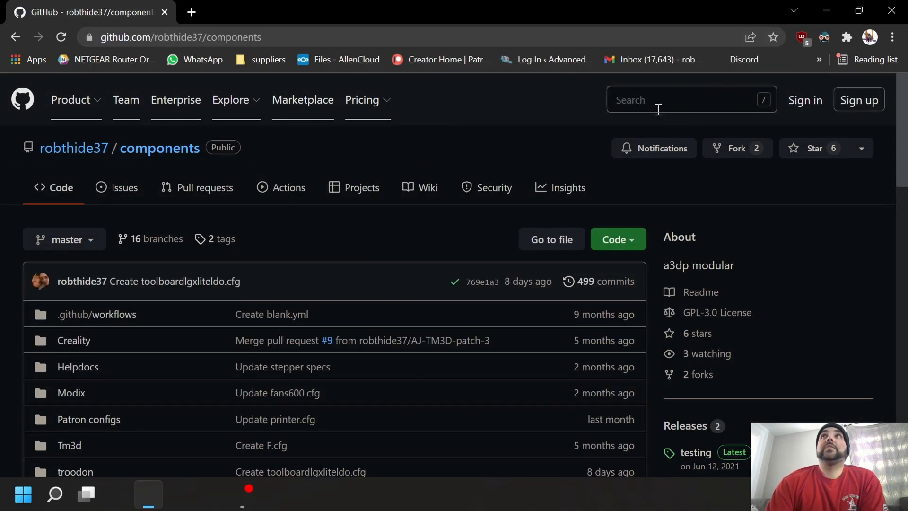
# Search all of GitHub for 'super slicer' to list the 71 matching repositories.
pyautogui.click(658, 109)
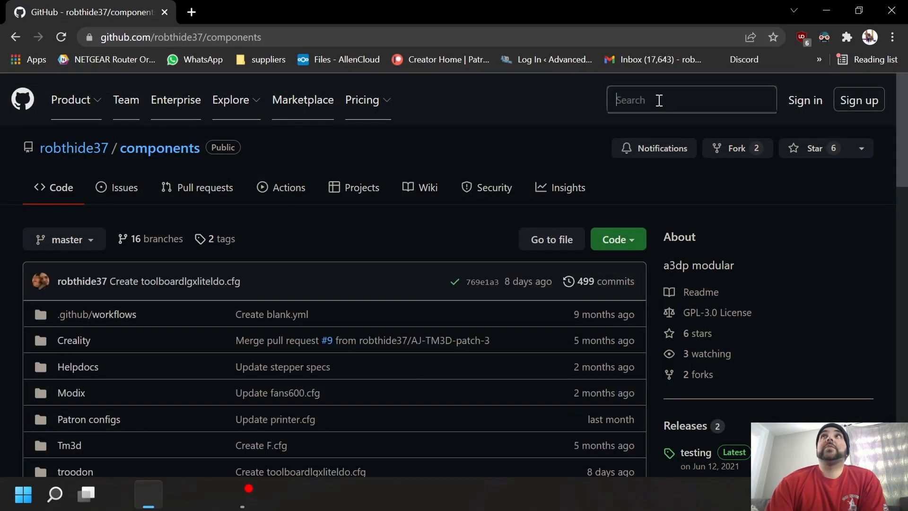
pyautogui.write('super slicer')
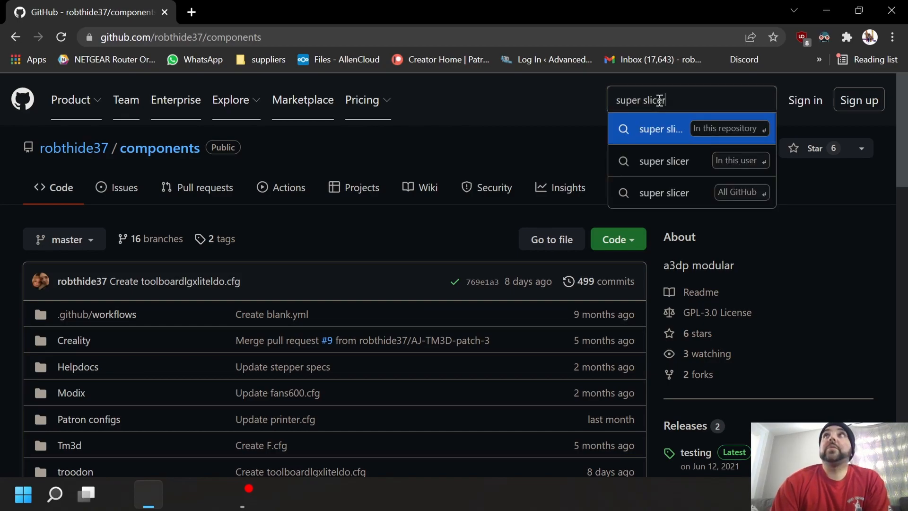
pyautogui.press('Return')
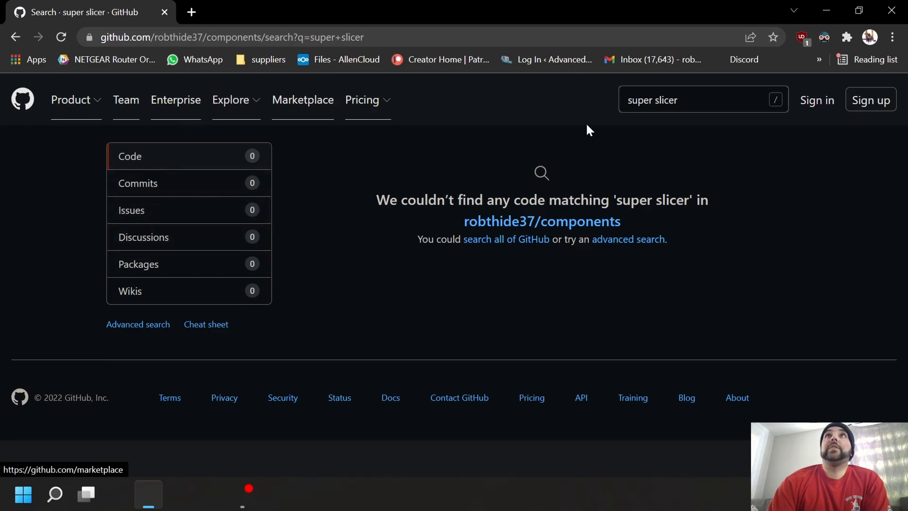
pyautogui.click(640, 99)
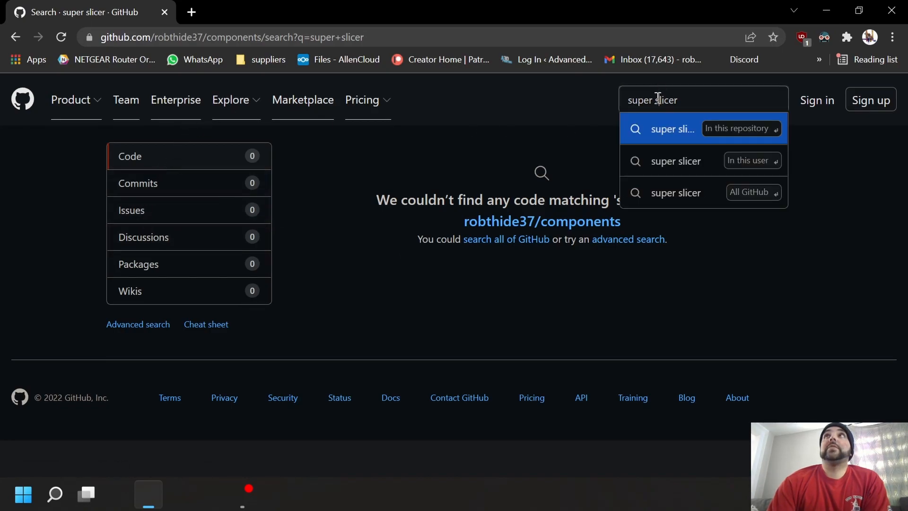
pyautogui.click(747, 201)
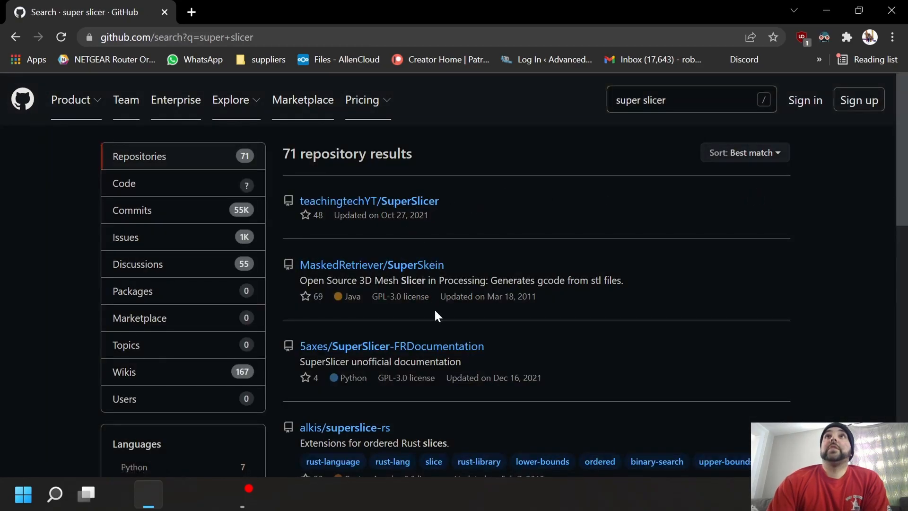
pyautogui.scroll(-4, 432, 312)
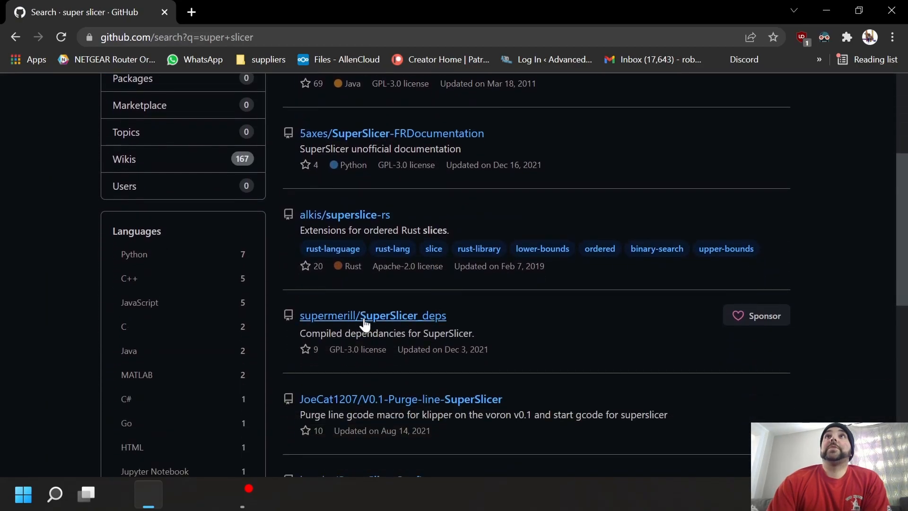
# Go through the owner's profile to the SuperSlicer repository and look over its releases page.
pyautogui.click(353, 317)
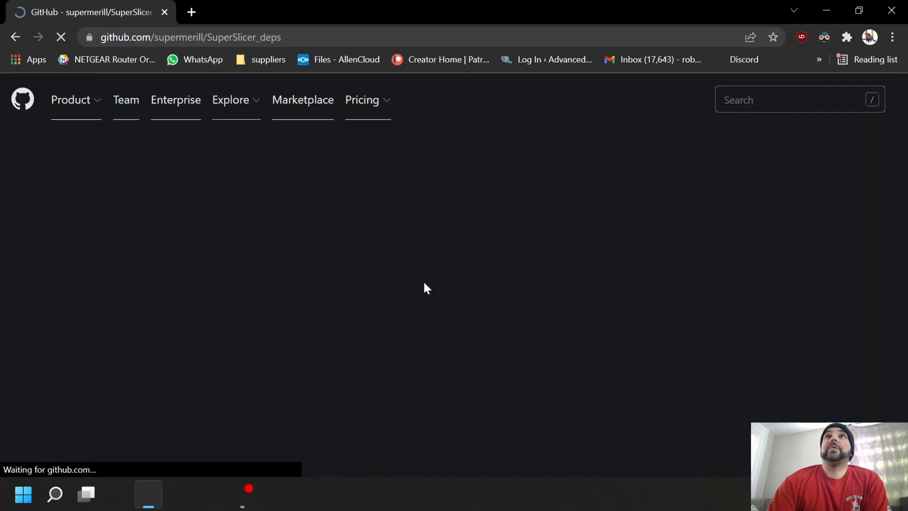
pyautogui.click(64, 148)
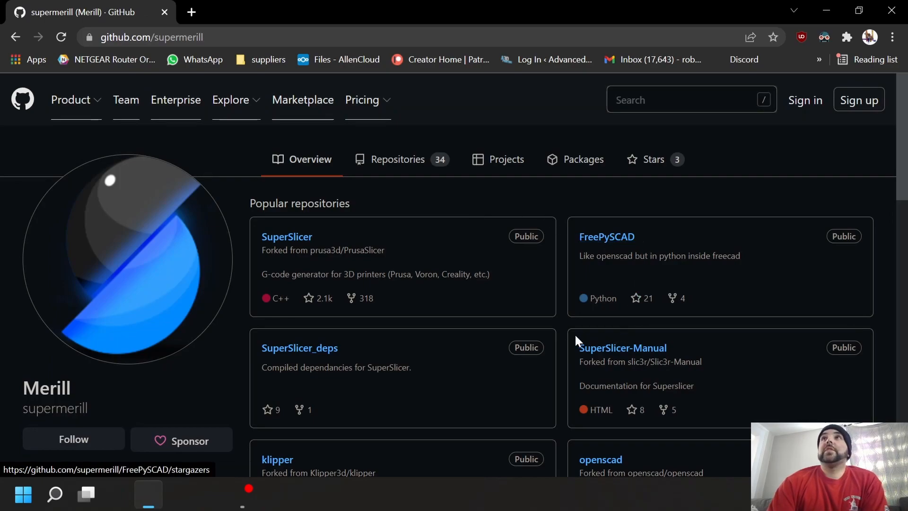
pyautogui.click(267, 237)
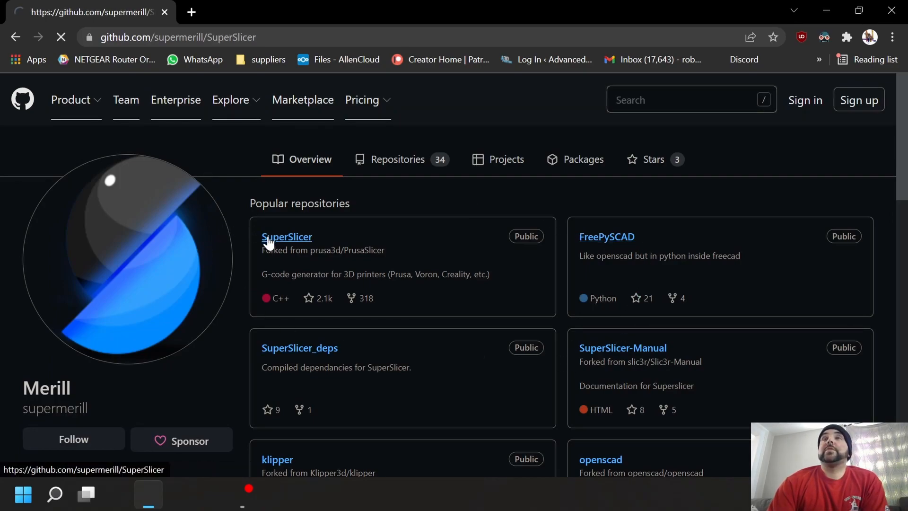
pyautogui.scroll(-15, 285, 297)
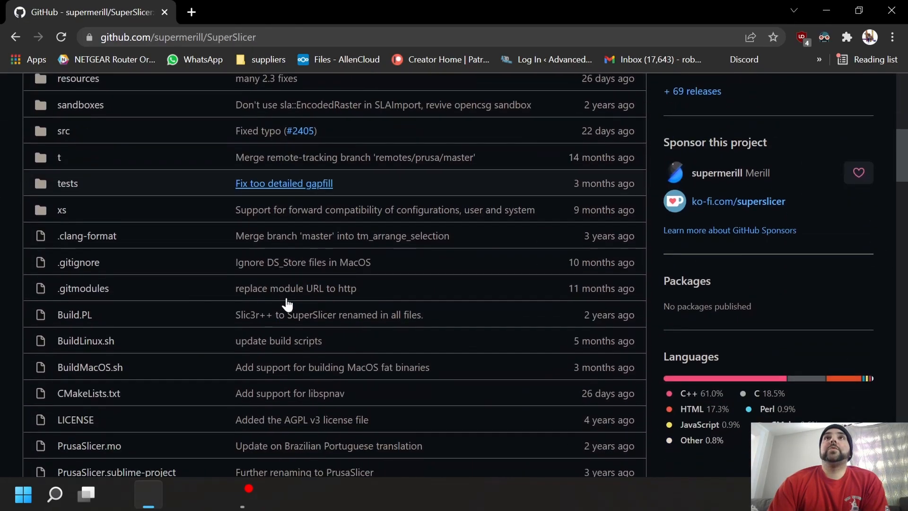
pyautogui.scroll(-3, 287, 300)
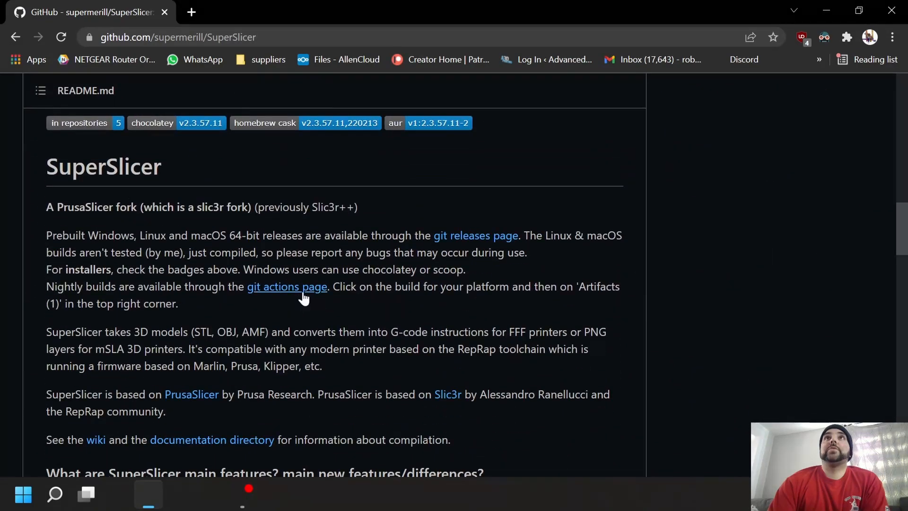
pyautogui.click(508, 239)
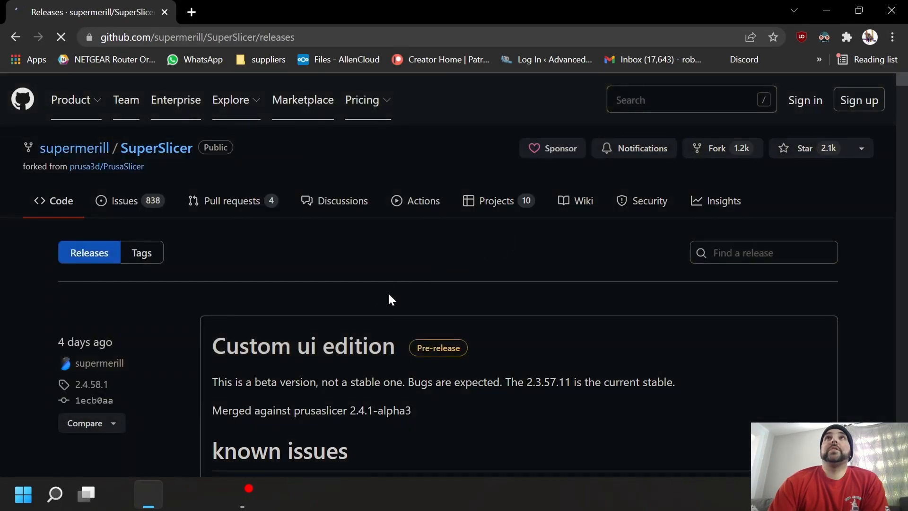
pyautogui.scroll(-5, 403, 324)
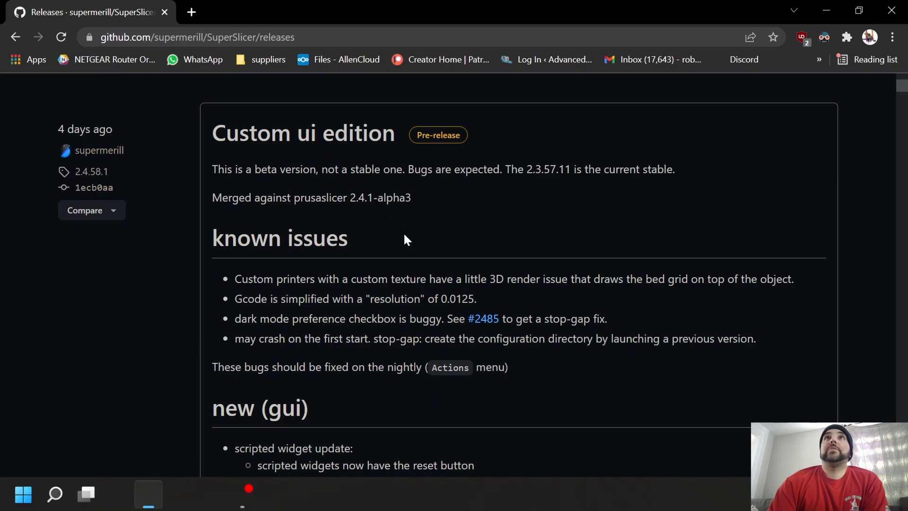
# Follow the README's nightly builds link to the SuperSlicer Actions page.
pyautogui.click(7, 35)
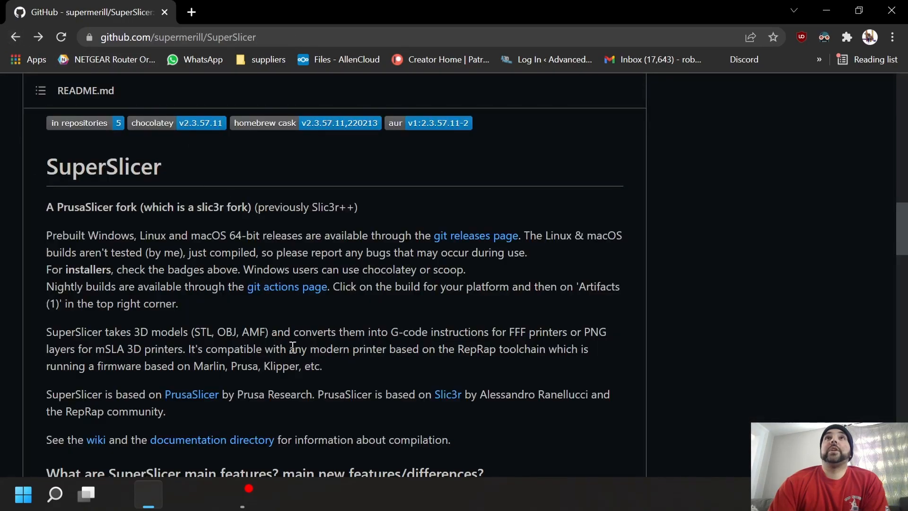
pyautogui.scroll(-2, 298, 321)
pyautogui.click(279, 217)
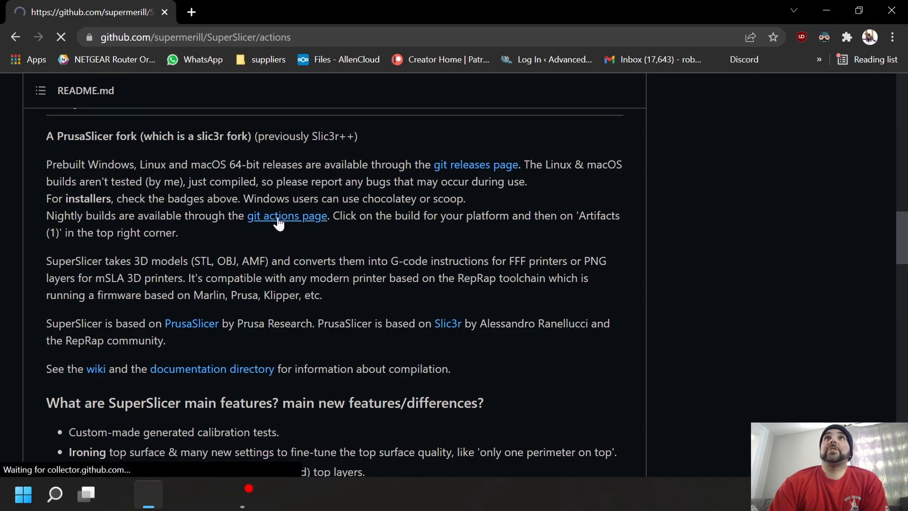
pyautogui.scroll(-2, 342, 333)
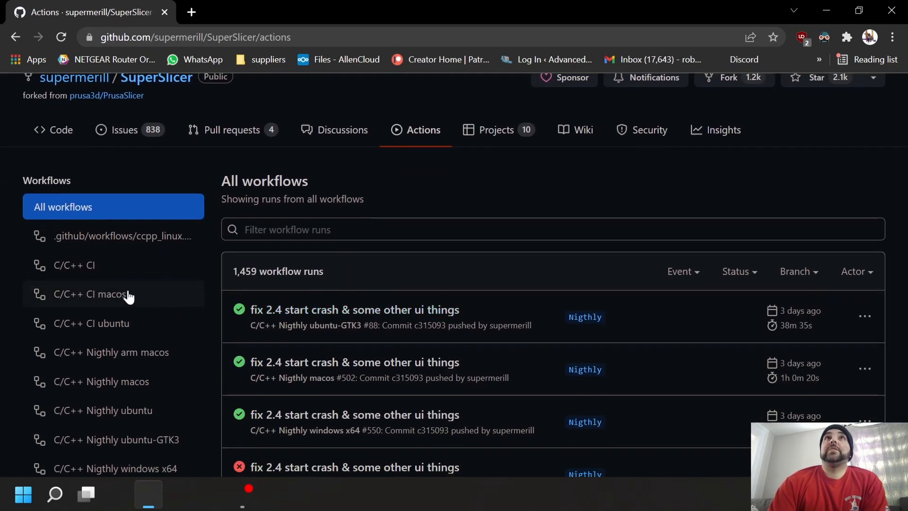
pyautogui.scroll(-2, 215, 374)
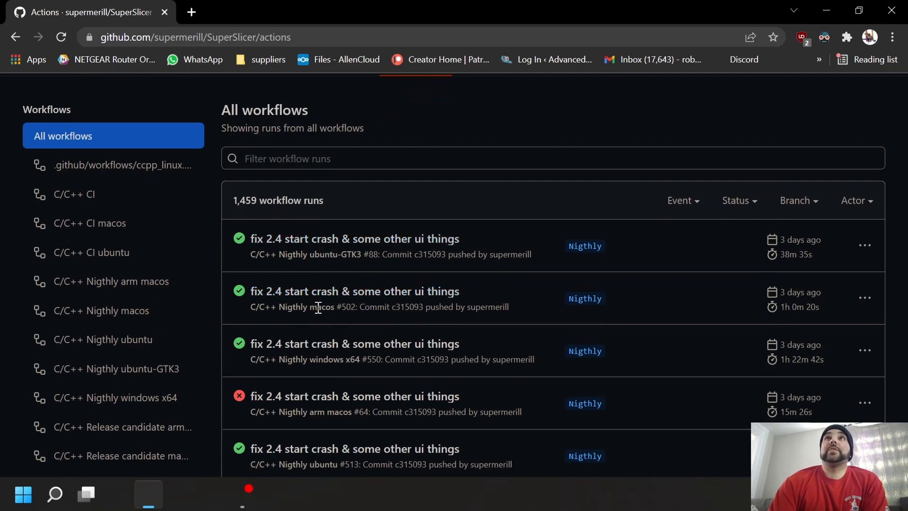
# Open Nigthly windows x64 run #550 and download its nightly_win64 artifact.
pyautogui.click(401, 350)
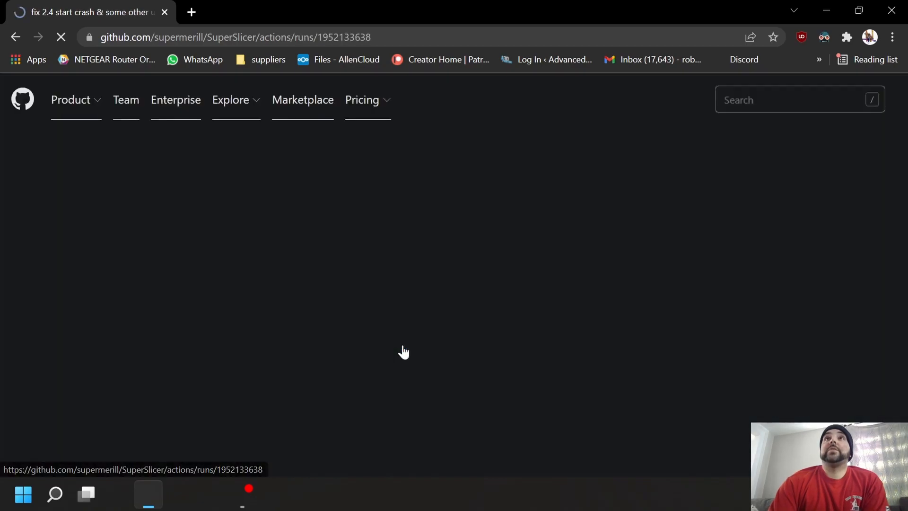
pyautogui.scroll(-3, 496, 273)
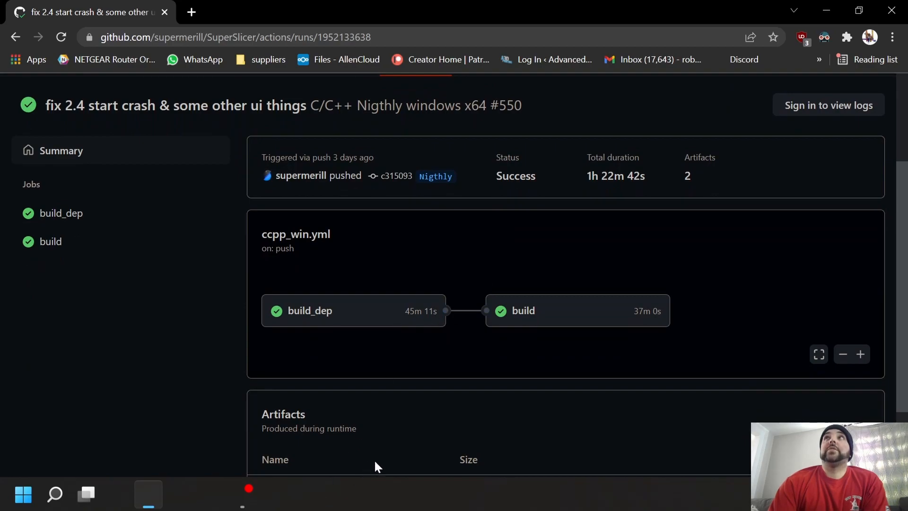
pyautogui.scroll(-1, 415, 412)
pyautogui.scroll(3, 435, 380)
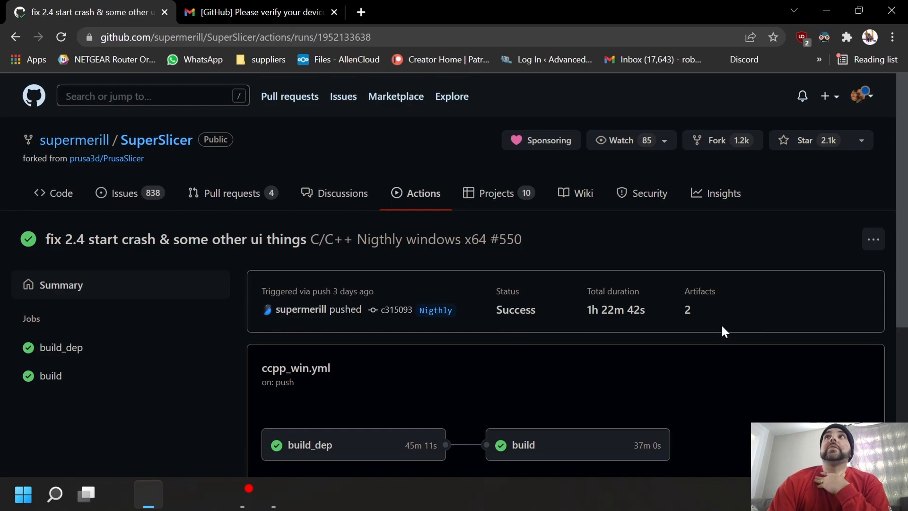
pyautogui.scroll(-5, 802, 255)
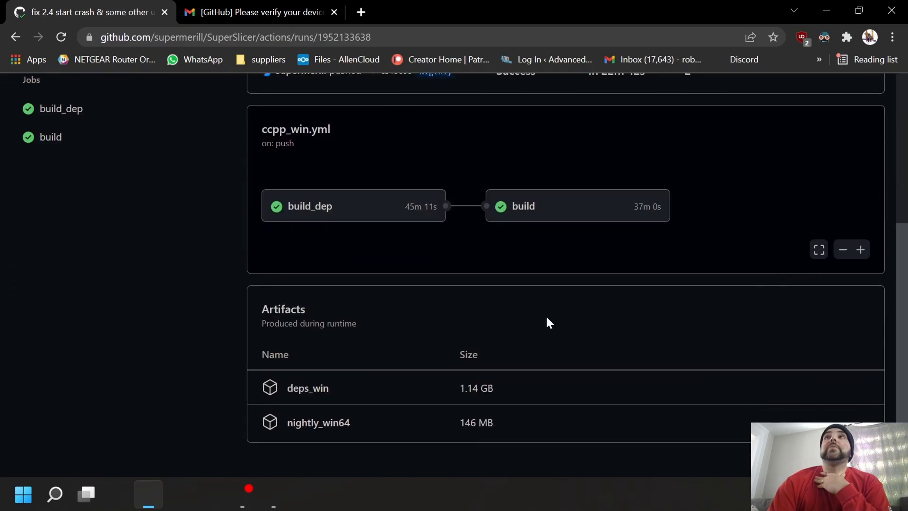
pyautogui.click(315, 425)
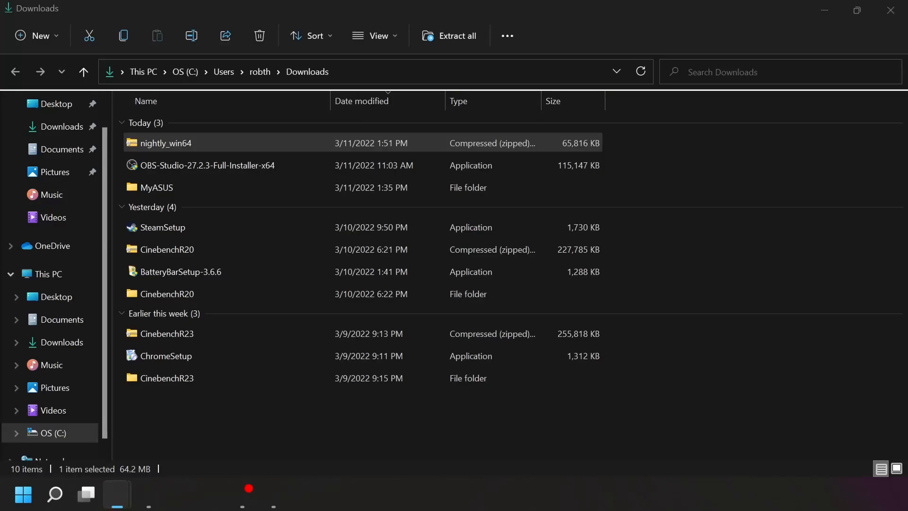
# Browse the extraction destination to the Program Files folder on the C: drive.
pyautogui.moveTo(0, 71); pyautogui.dragTo(532, 83)
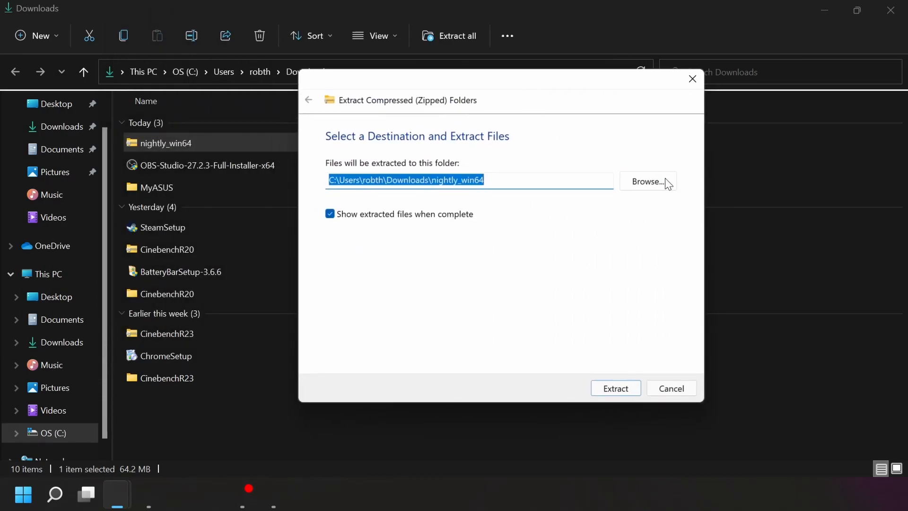
pyautogui.click(651, 182)
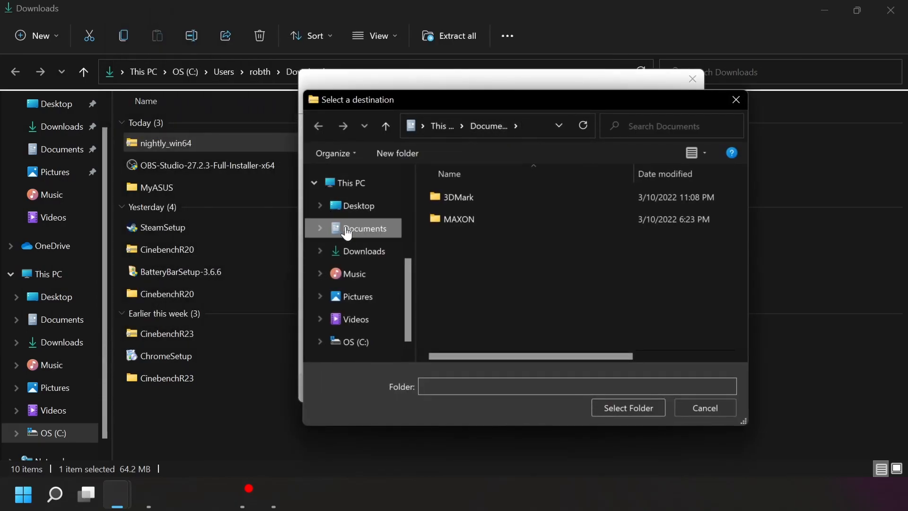
pyautogui.scroll(-1, 364, 298)
pyautogui.click(357, 312)
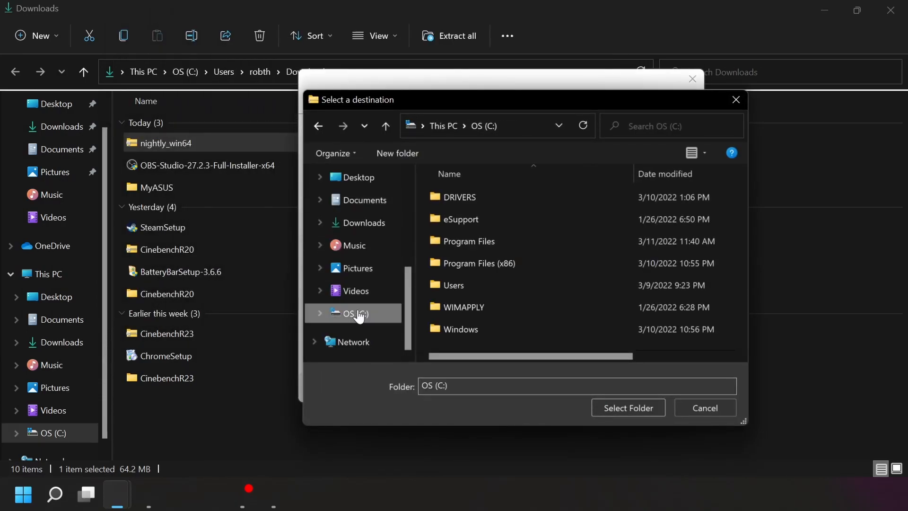
pyautogui.click(462, 243)
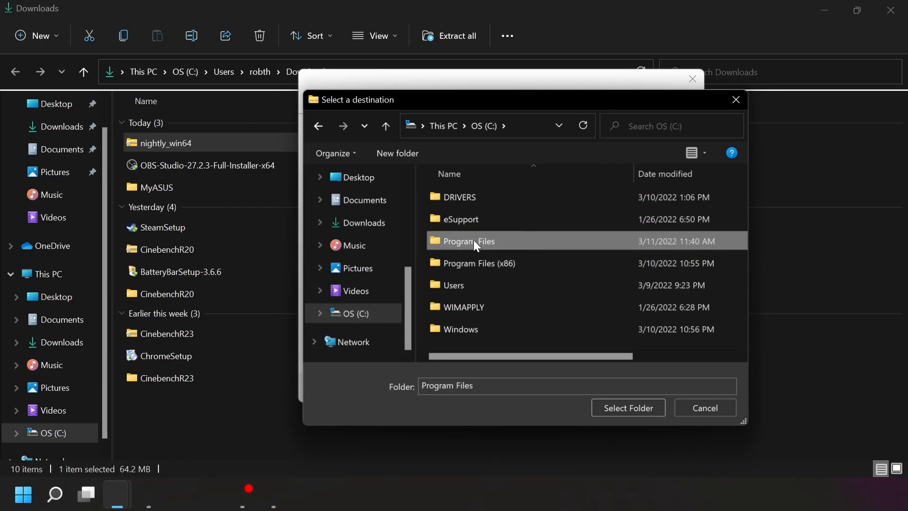
pyautogui.doubleClick(438, 240)
pyautogui.scroll(-3, 509, 247)
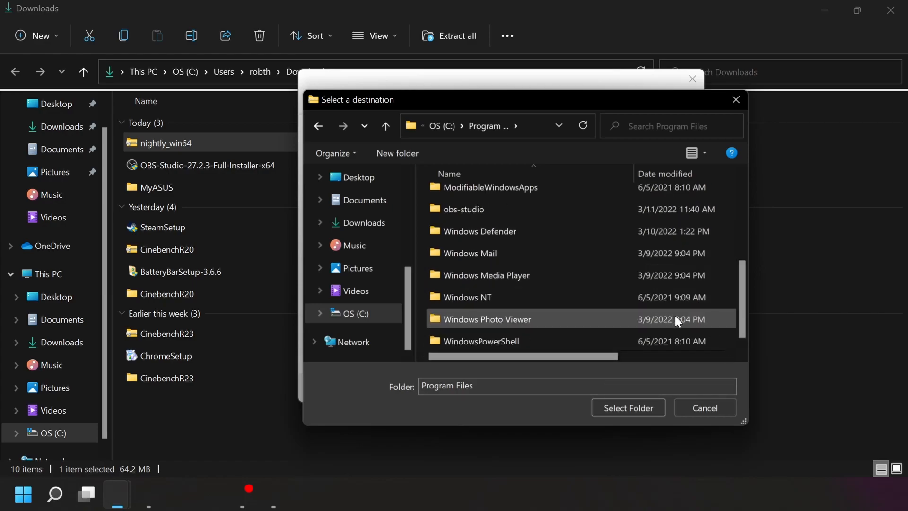
pyautogui.scroll(3, 660, 219)
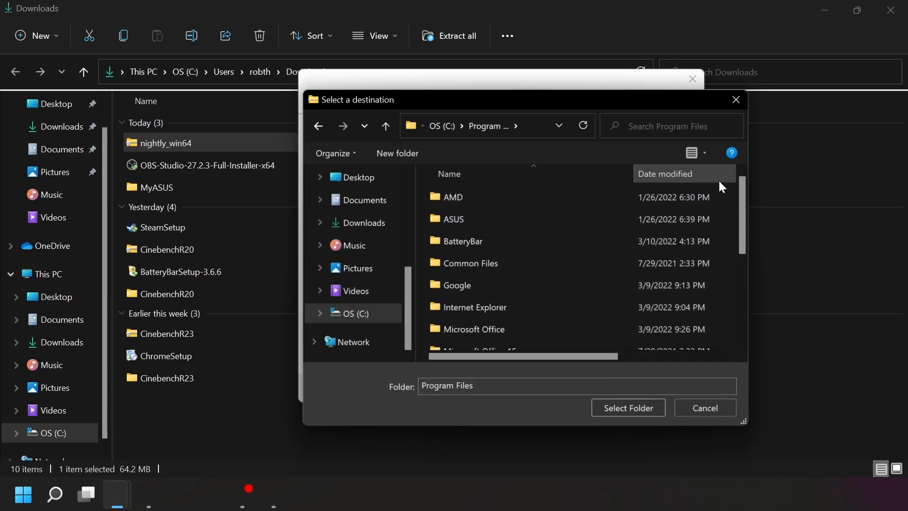
# Create a new SuperSlicer folder in Program Files and select it as the destination.
pyautogui.rightClick(595, 206)
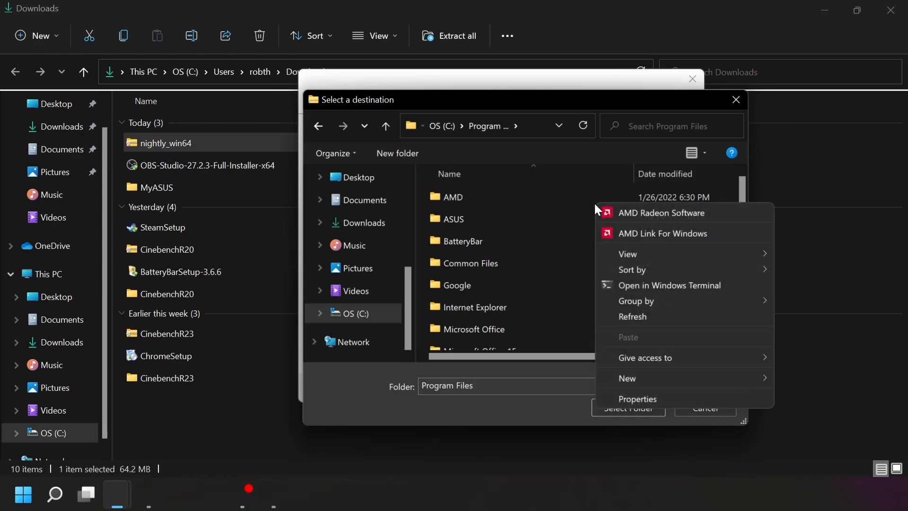
pyautogui.moveTo(694, 377)
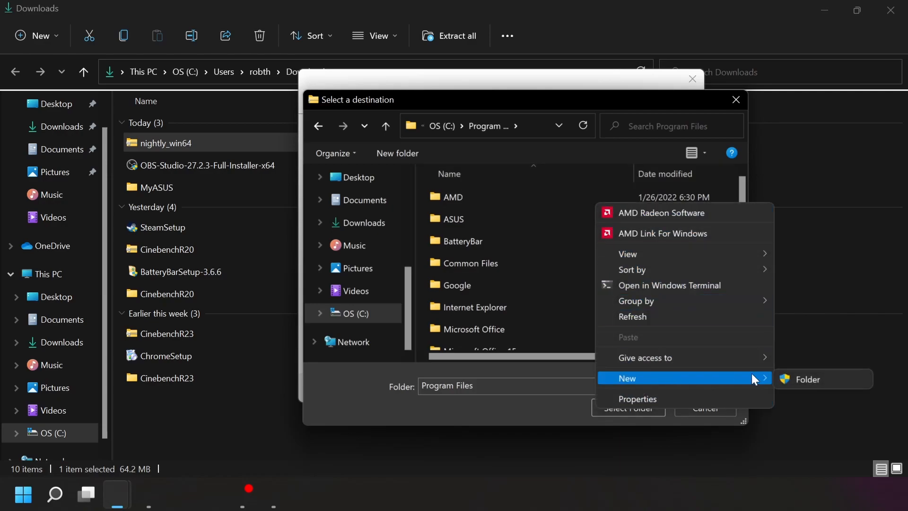
pyautogui.click(789, 376)
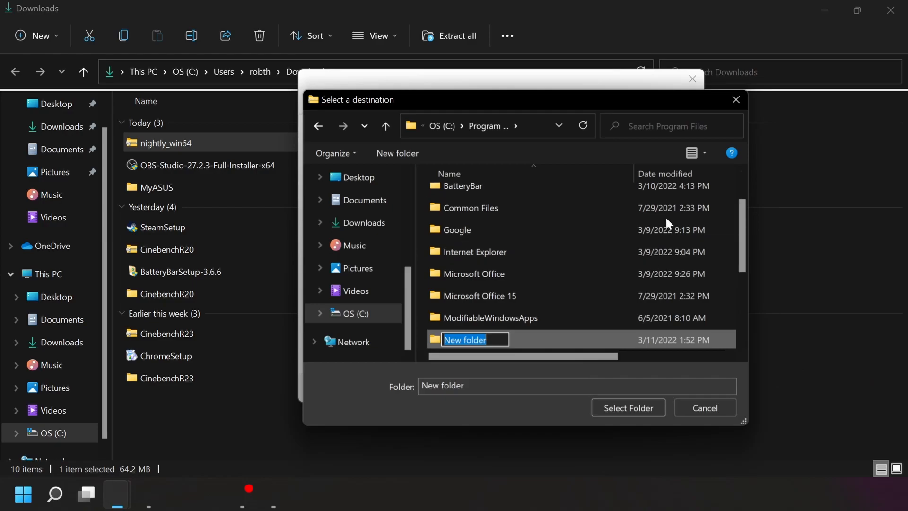
pyautogui.write('SuperSlicer')
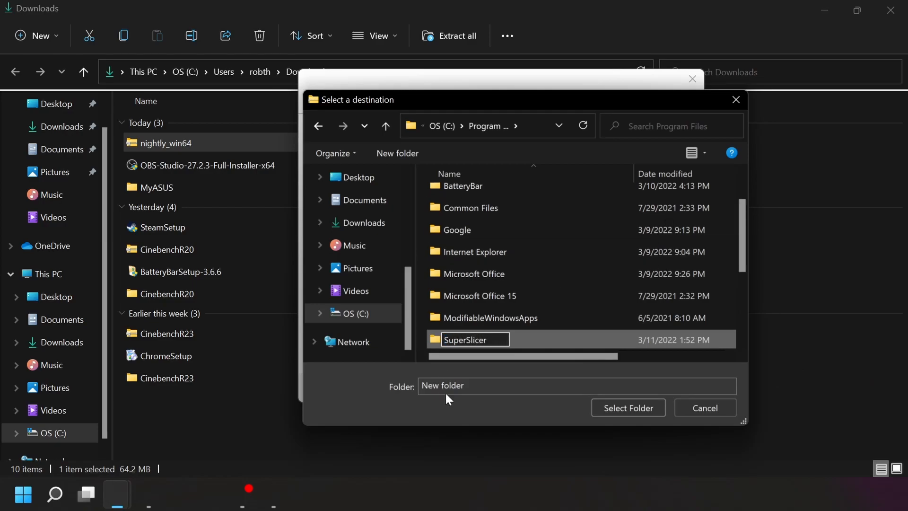
pyautogui.press('Return')
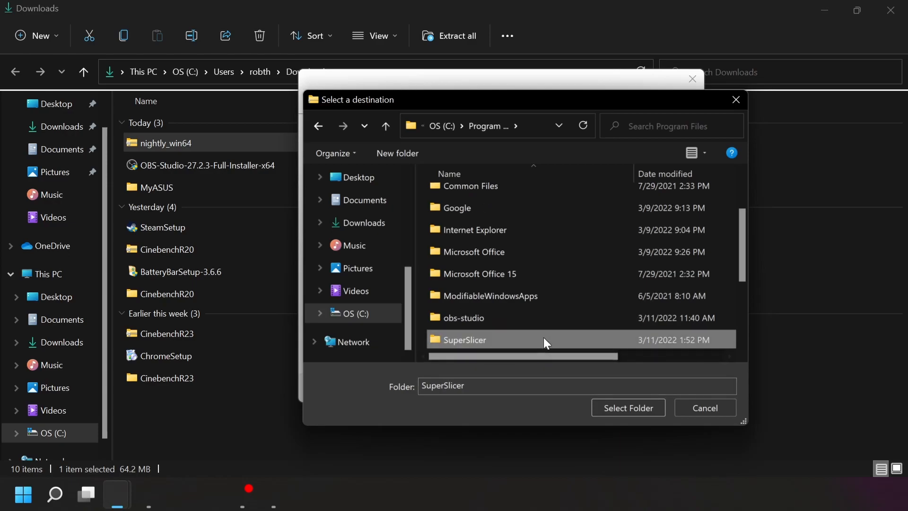
pyautogui.doubleClick(497, 335)
pyautogui.click(627, 410)
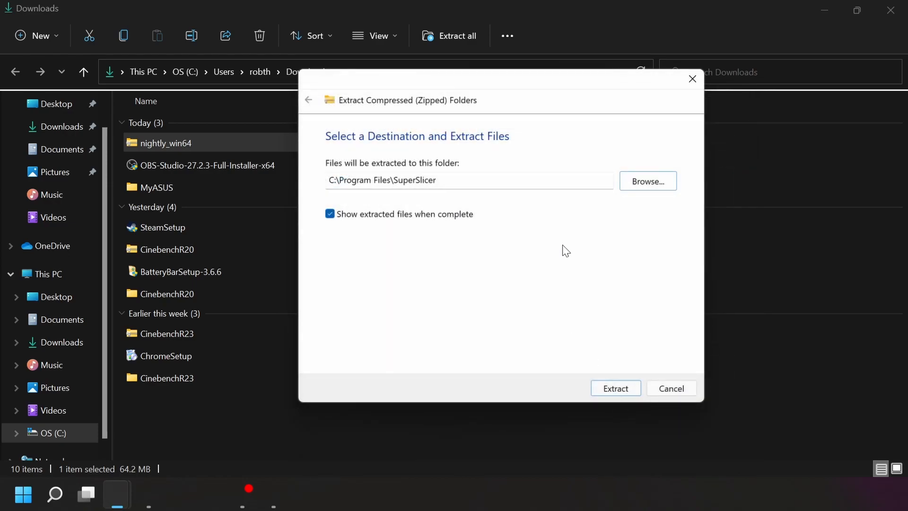
# Extract the nightly build with administrator permission for all items, then open Program Files\SuperSlicer.
pyautogui.click(615, 389)
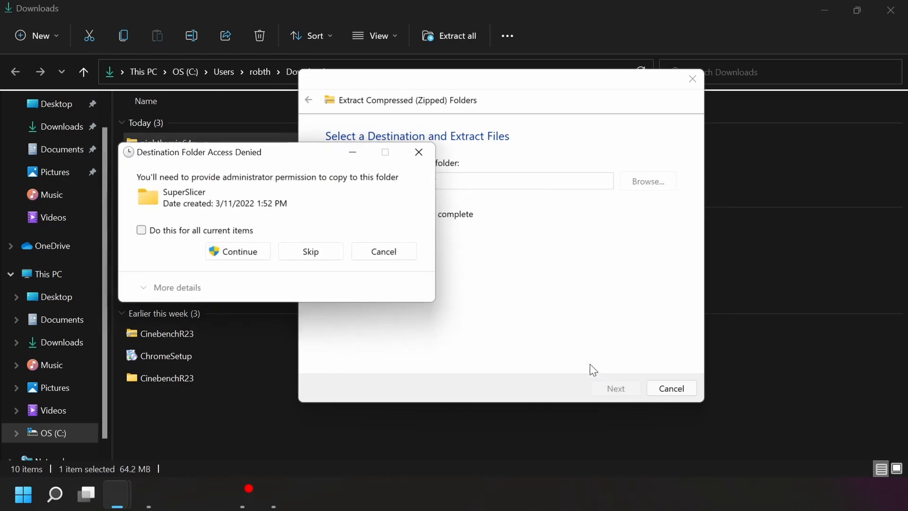
pyautogui.click(142, 231)
pyautogui.click(224, 251)
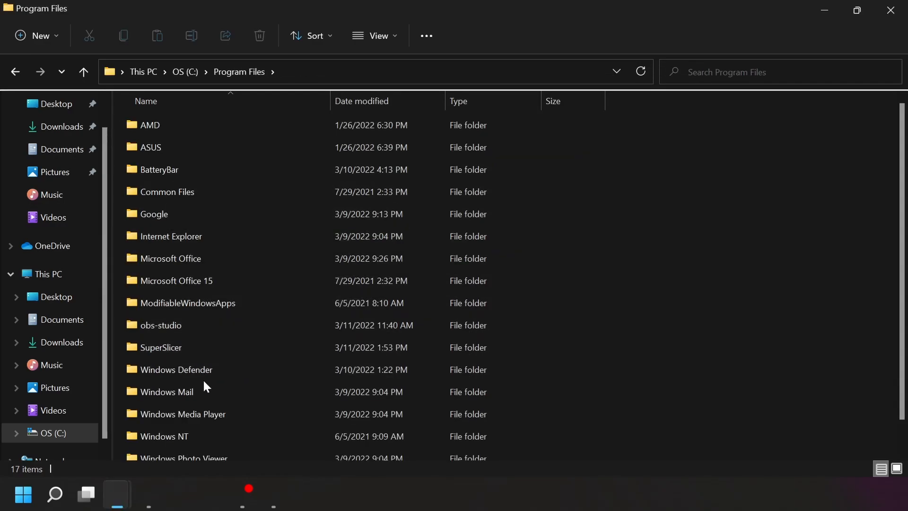
pyautogui.scroll(-1, 203, 383)
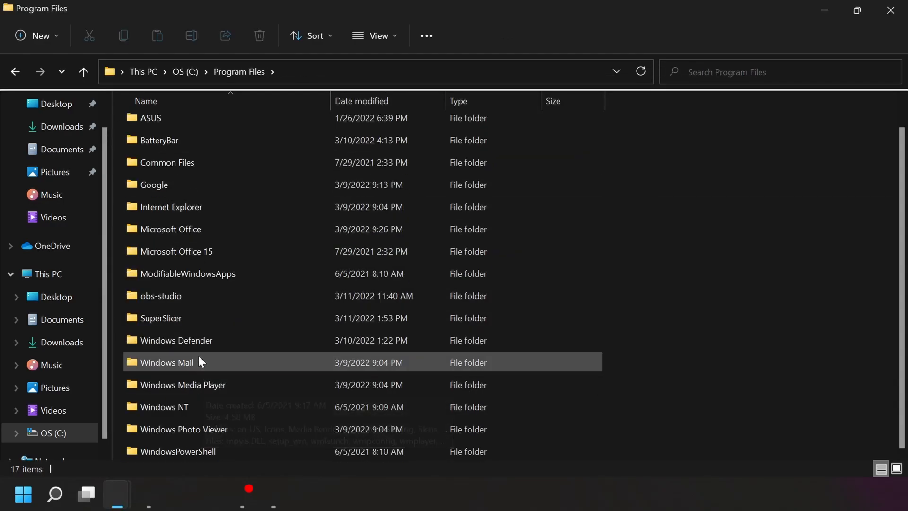
pyautogui.click(171, 322)
pyautogui.doubleClick(172, 322)
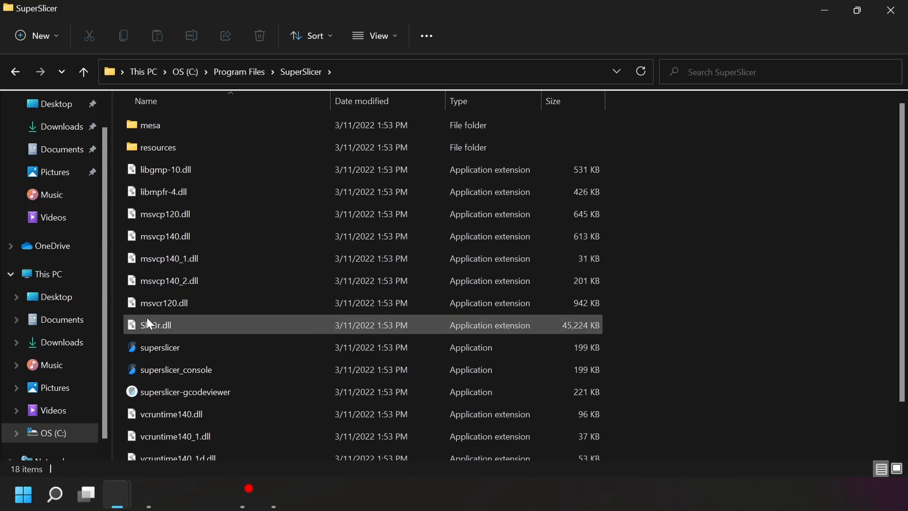
# Create a desktop shortcut to superslicer.exe and minimize File Explorer.
pyautogui.moveTo(168, 347); pyautogui.dragTo(165, 334, button='right')
pyautogui.rightClick(158, 343)
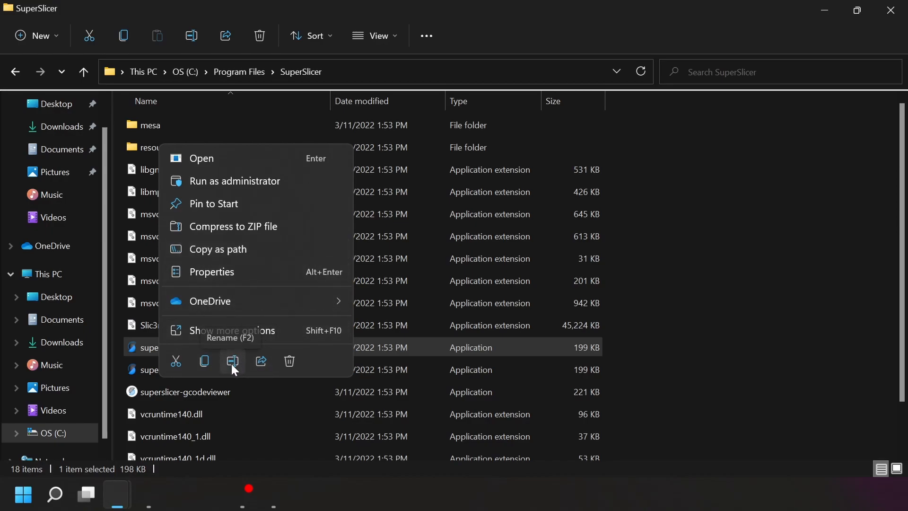
pyautogui.click(131, 348)
pyautogui.rightClick(131, 347)
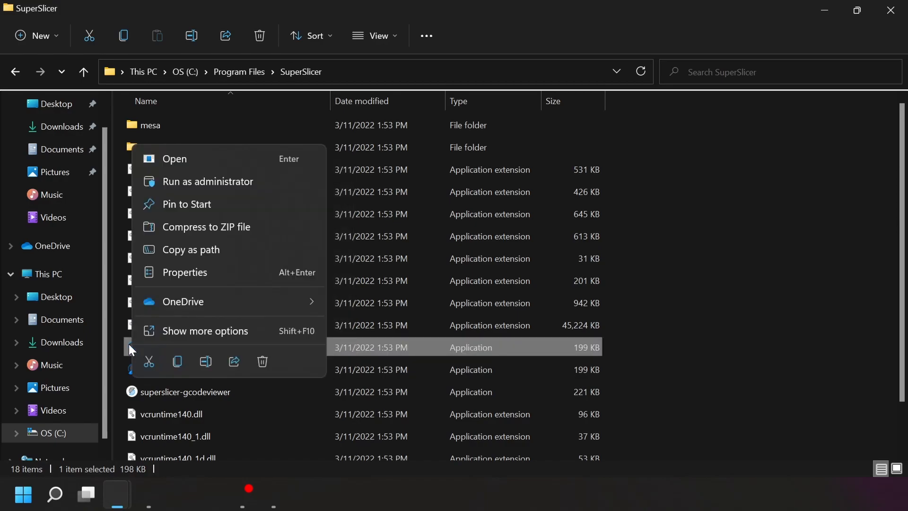
pyautogui.click(176, 330)
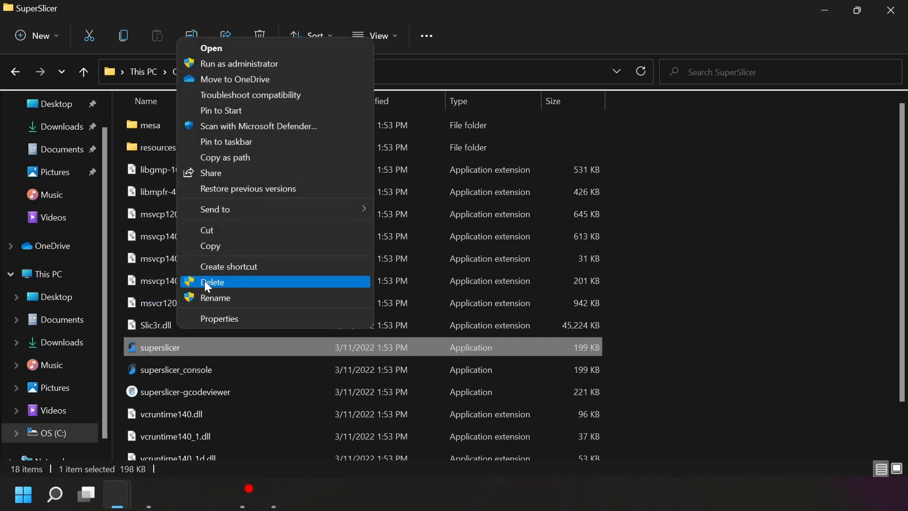
pyautogui.click(208, 267)
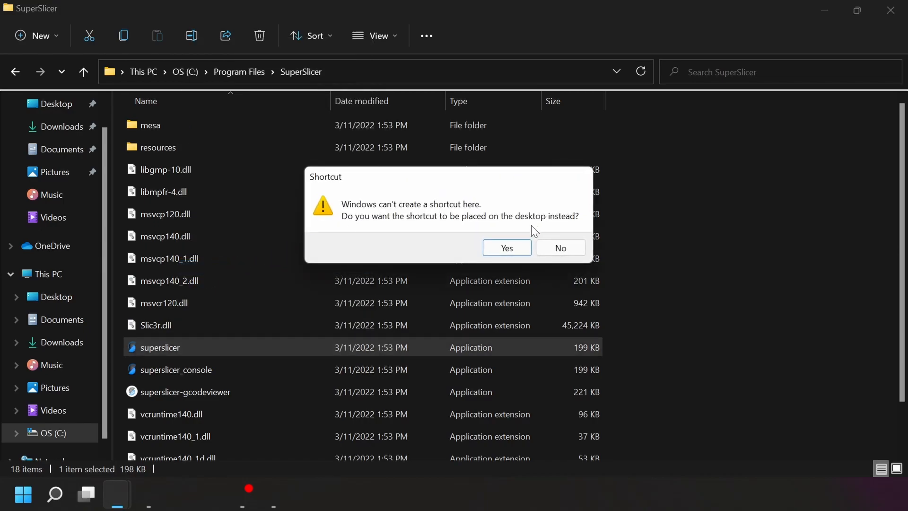
pyautogui.click(506, 247)
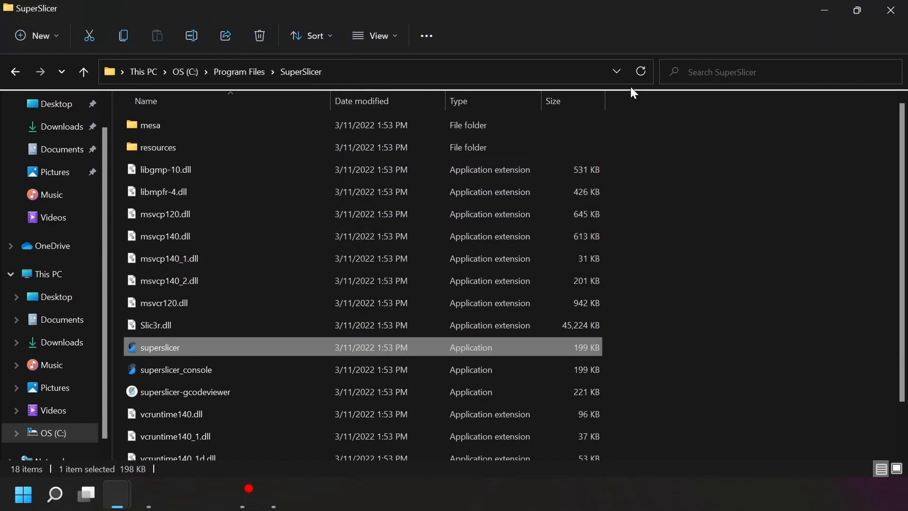
pyautogui.click(818, 6)
# Open the superslicer shortcut's Properties and begin appending '--datadir "C' to its Target.
pyautogui.click(827, 6)
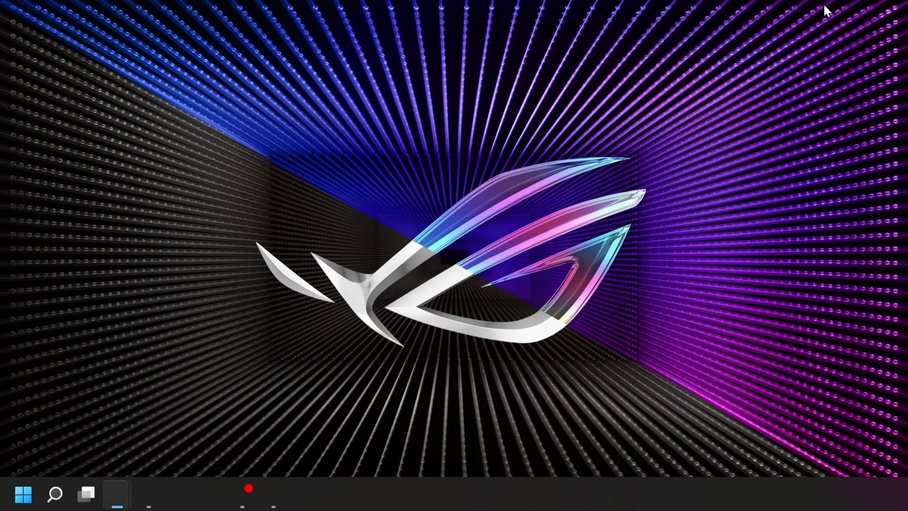
pyautogui.moveTo(735, 27); pyautogui.dragTo(89, 34)
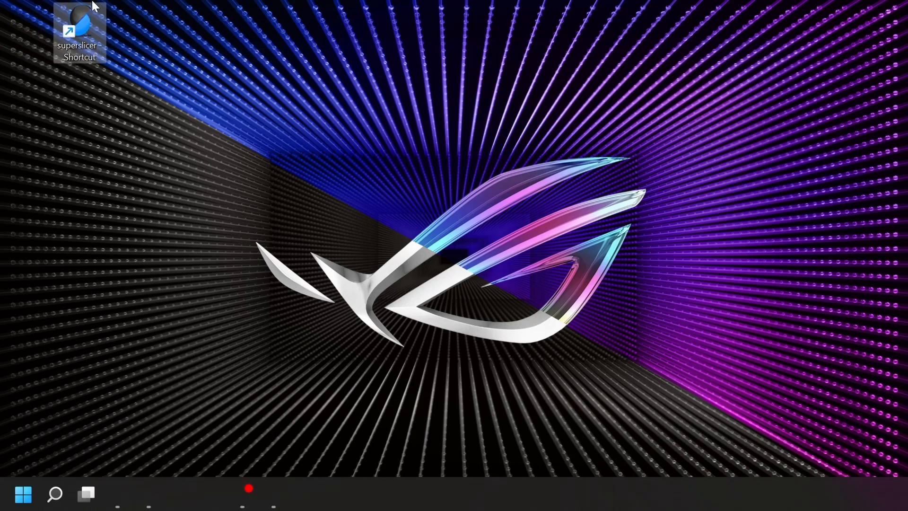
pyautogui.rightClick(90, 19)
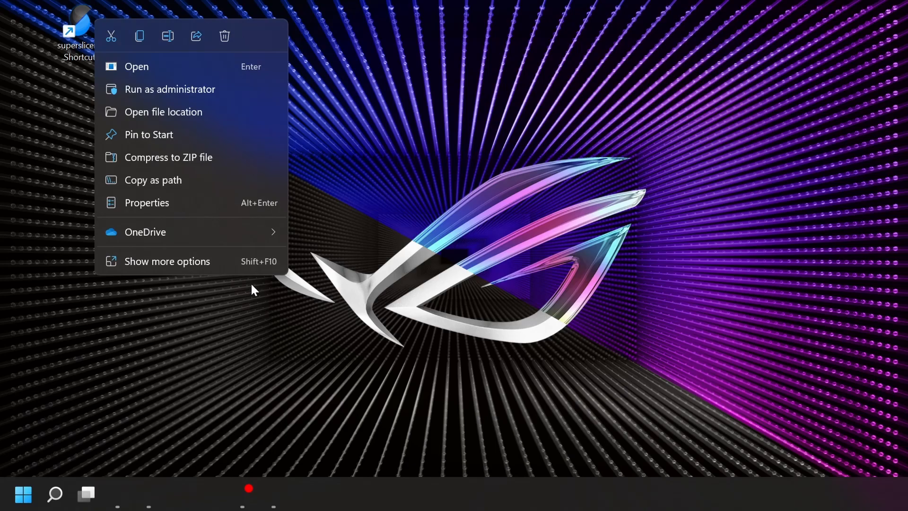
pyautogui.click(216, 260)
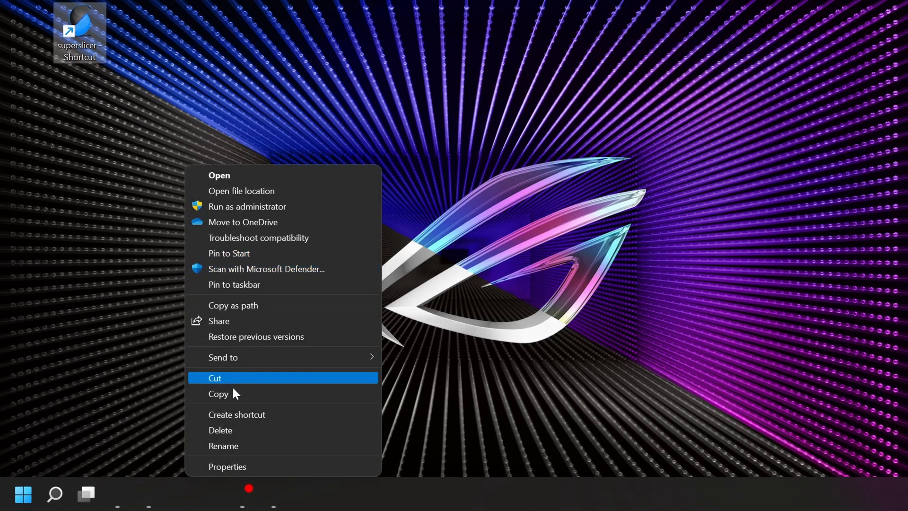
pyautogui.click(262, 467)
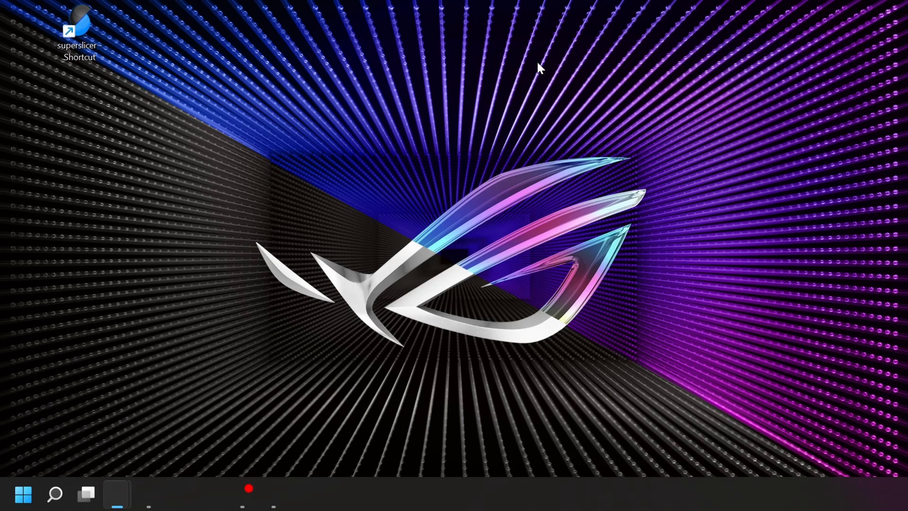
pyautogui.moveTo(178, 21); pyautogui.dragTo(294, 48)
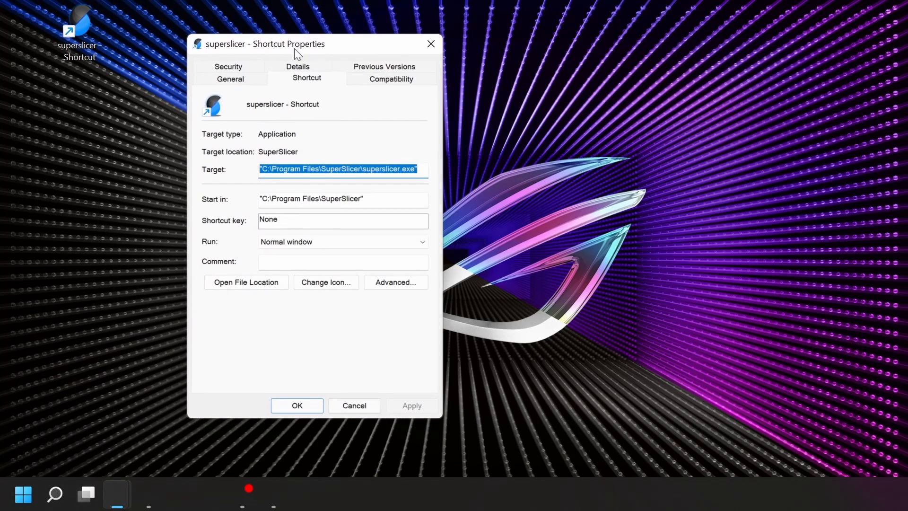
pyautogui.click(418, 168)
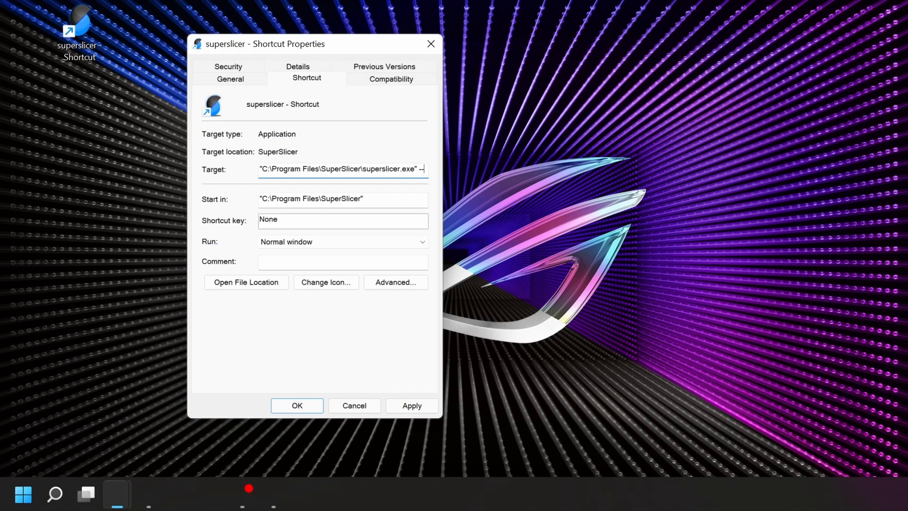
pyautogui.write('ata')
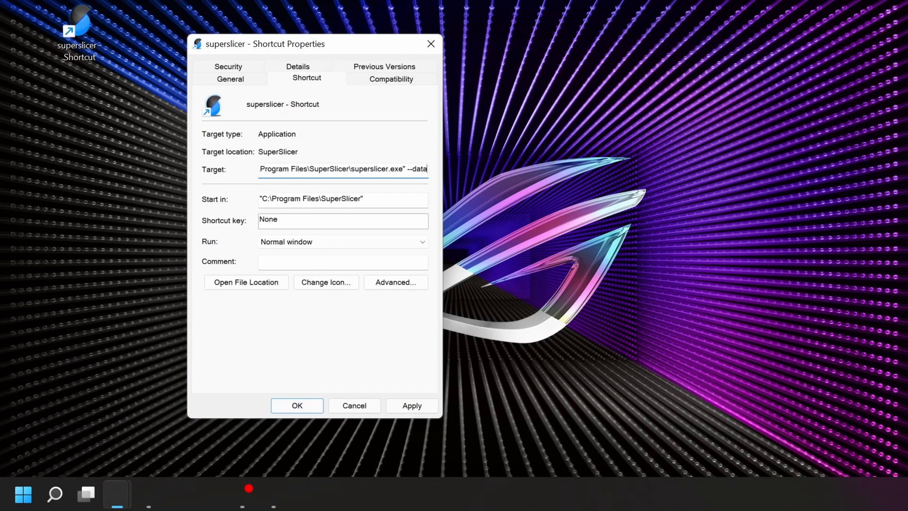
pyautogui.write('d')
pyautogui.write('ir')
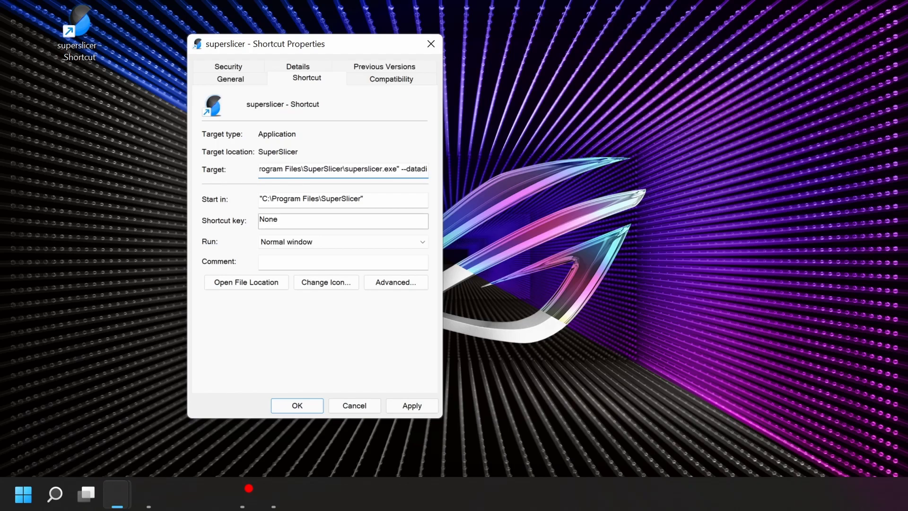
pyautogui.write(' "C')
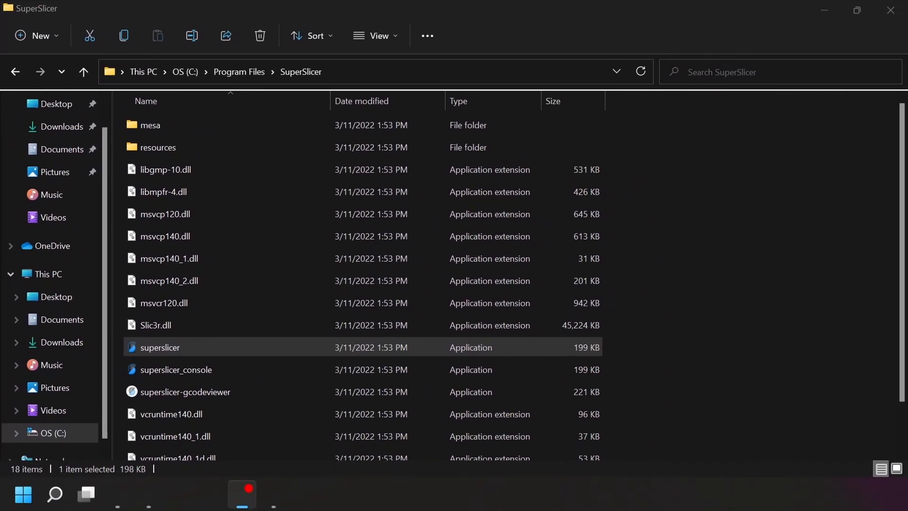
# Navigate File Explorer to OneDrive > A3dp > SuperSlicer Profiles.
pyautogui.click(498, 10)
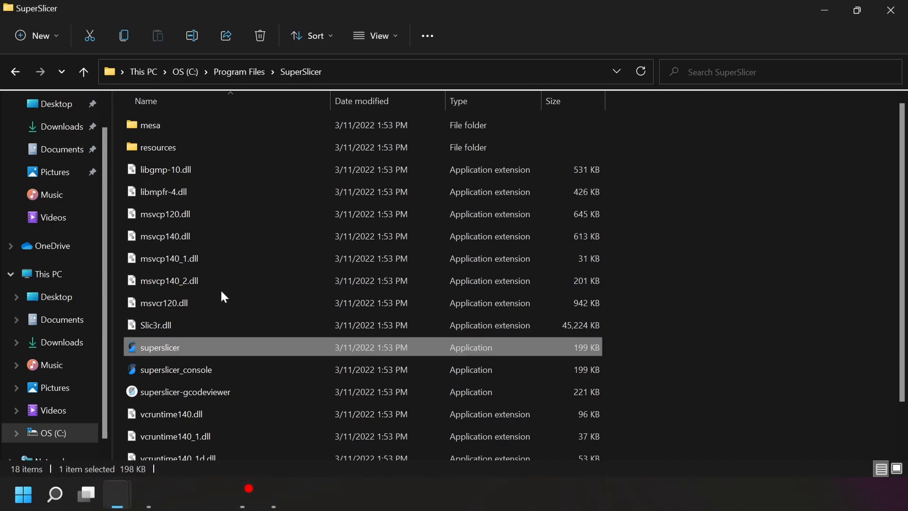
pyautogui.click(50, 247)
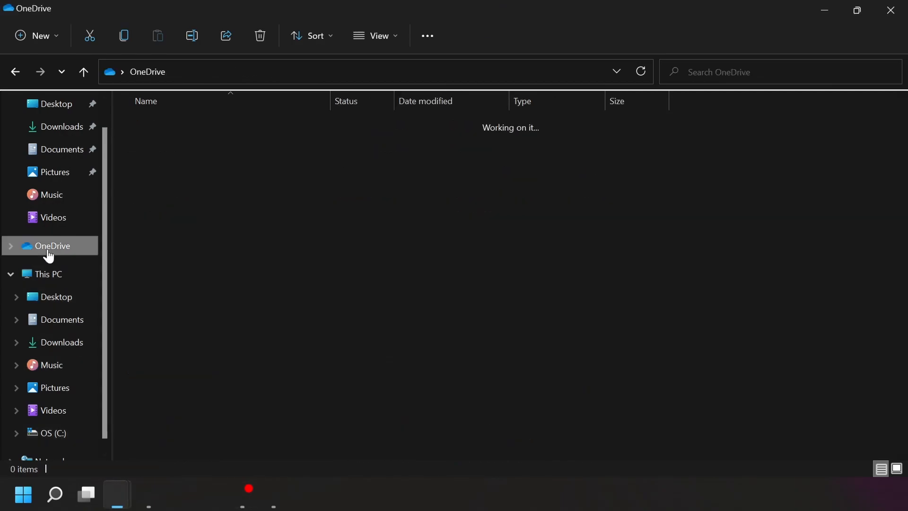
pyautogui.doubleClick(167, 126)
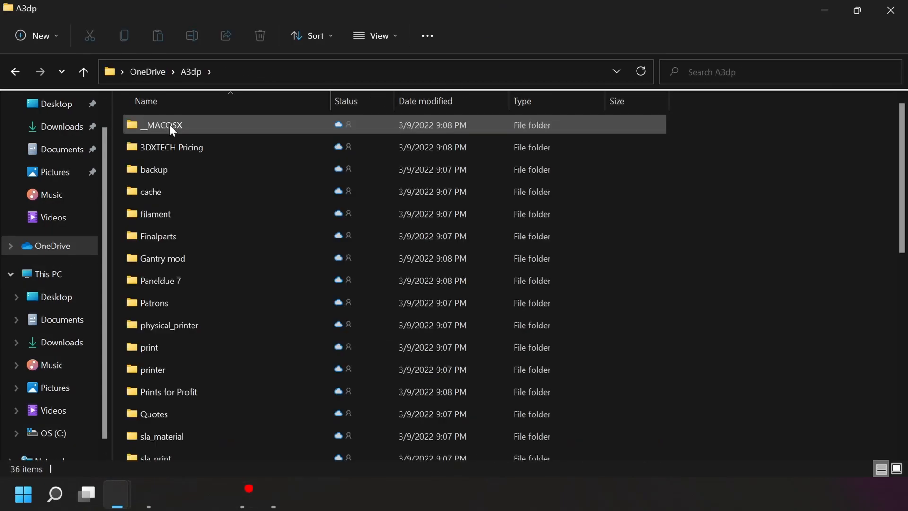
pyautogui.scroll(-4, 208, 416)
pyautogui.scroll(-1, 206, 418)
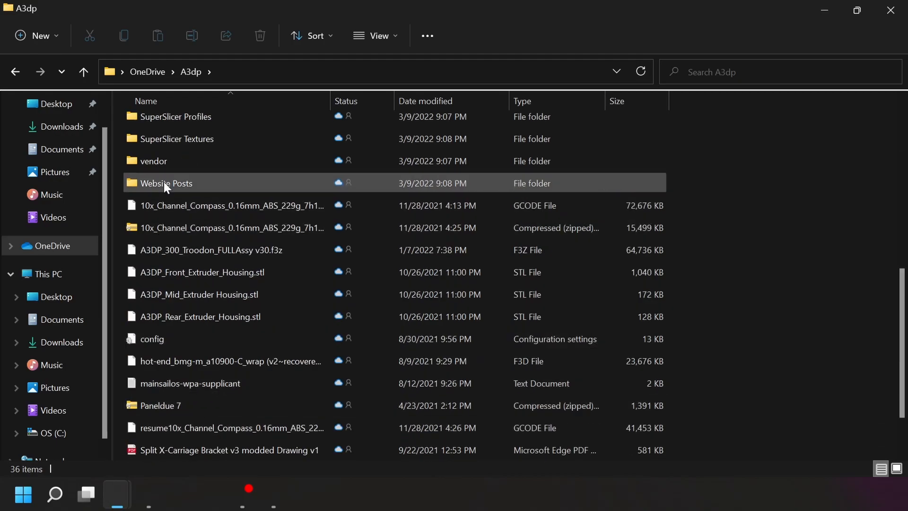
pyautogui.doubleClick(185, 120)
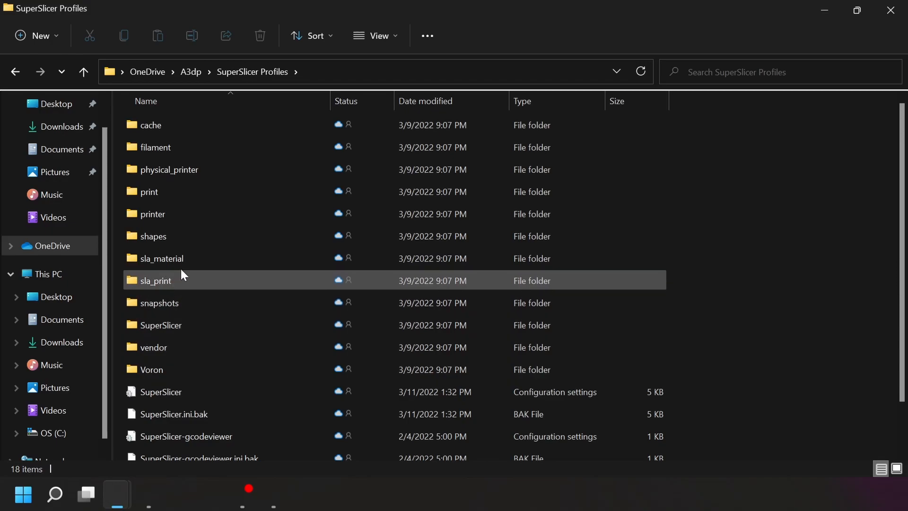
pyautogui.rightClick(245, 66)
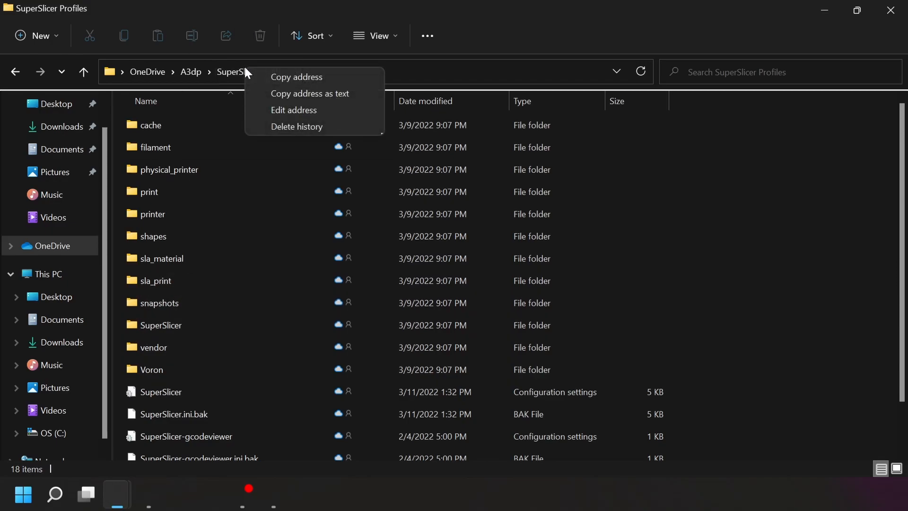
pyautogui.click(173, 72)
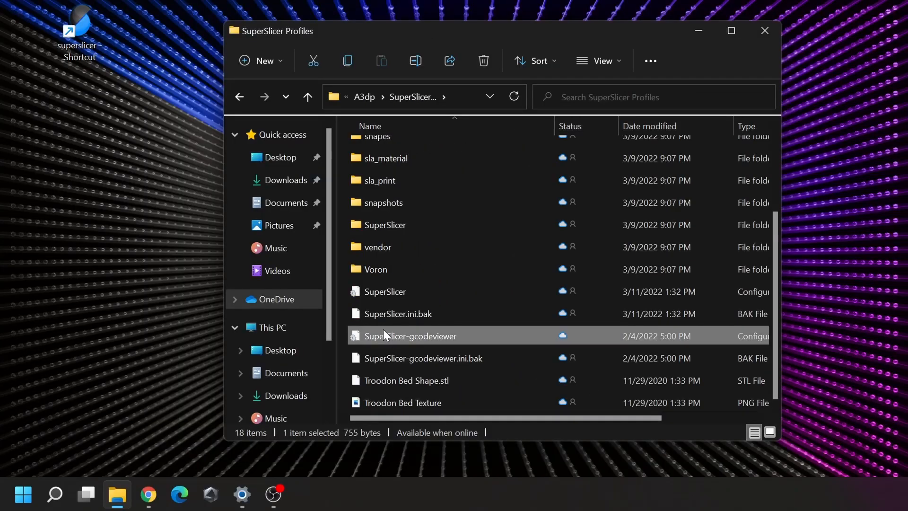
# Copy the folder location from the gcodeviewer file's Properties, then close Properties and File Explorer.
pyautogui.rightClick(383, 330)
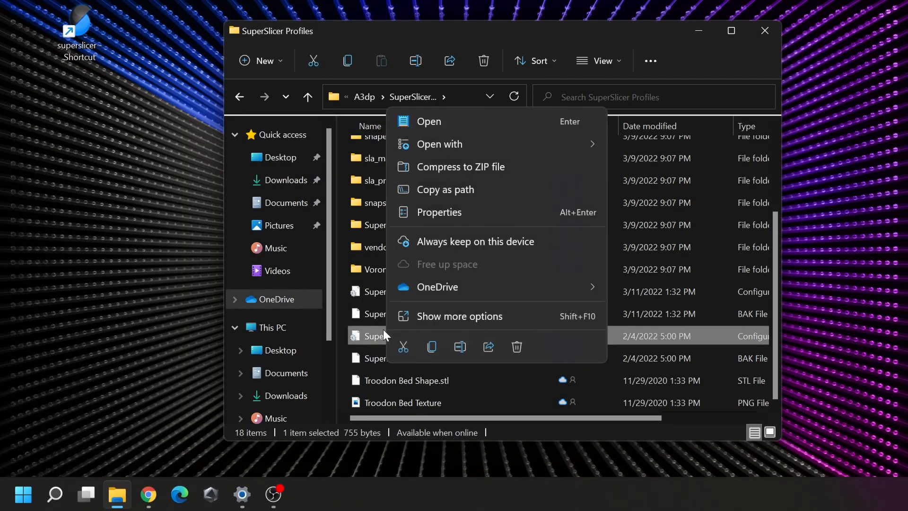
pyautogui.click(453, 316)
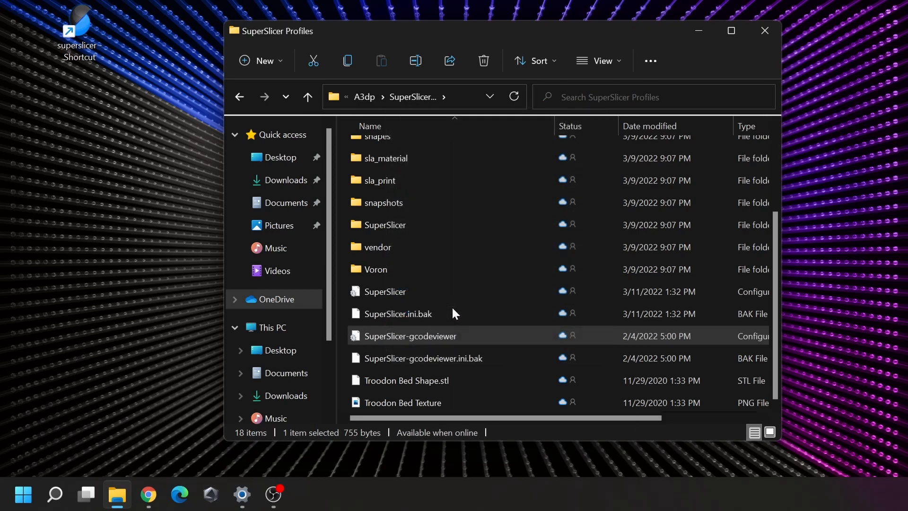
pyautogui.click(508, 464)
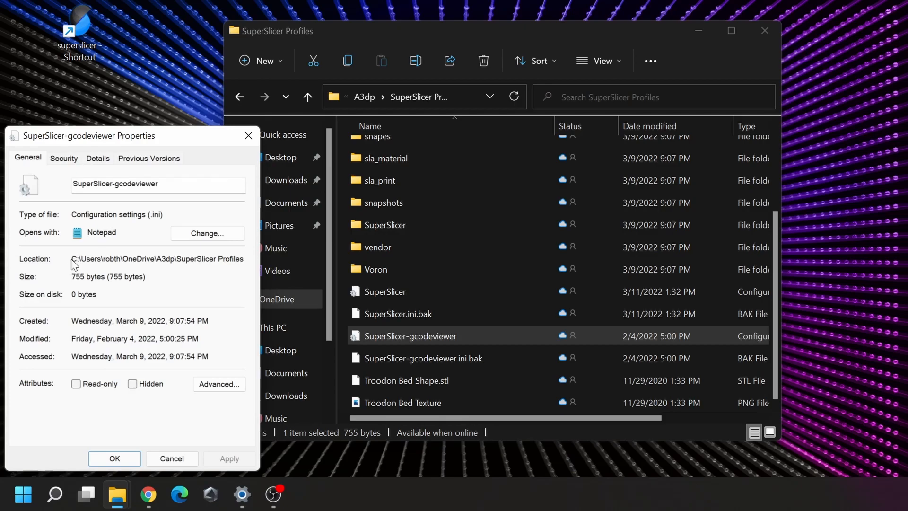
pyautogui.moveTo(73, 260); pyautogui.dragTo(279, 269)
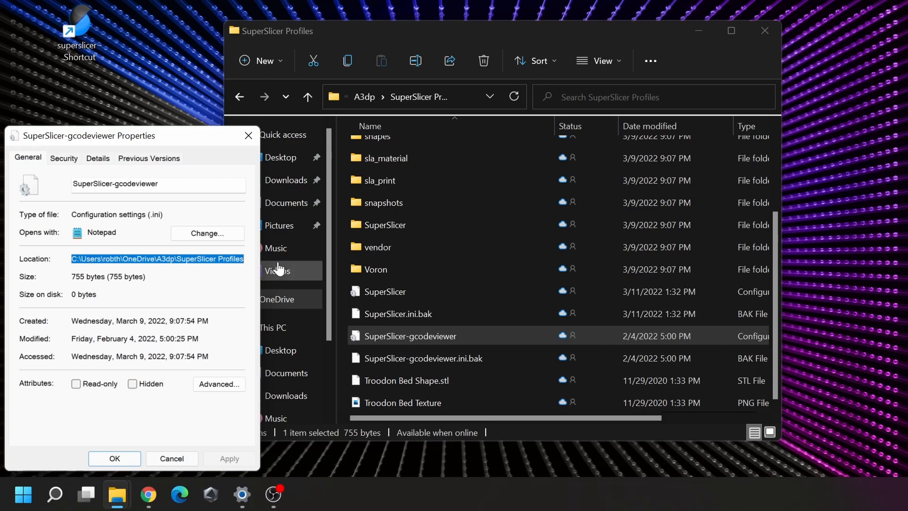
pyautogui.rightClick(203, 259)
pyautogui.click(244, 307)
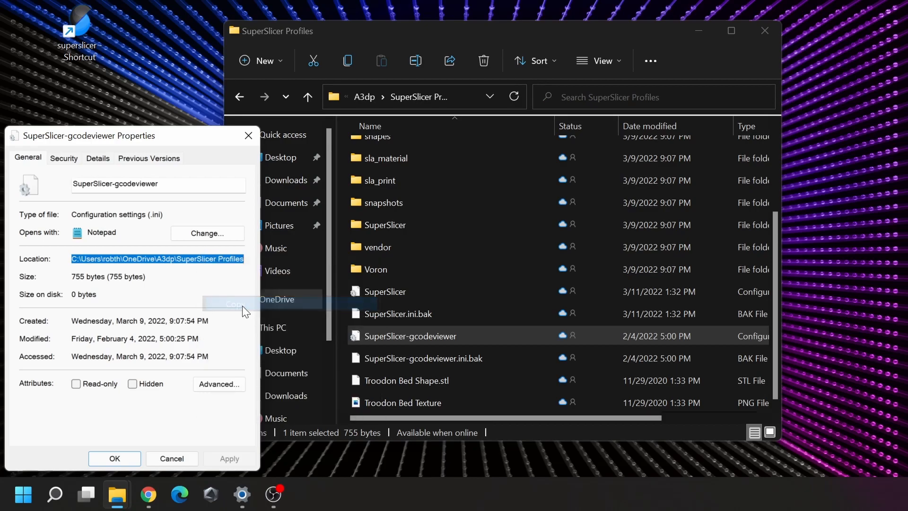
pyautogui.click(247, 136)
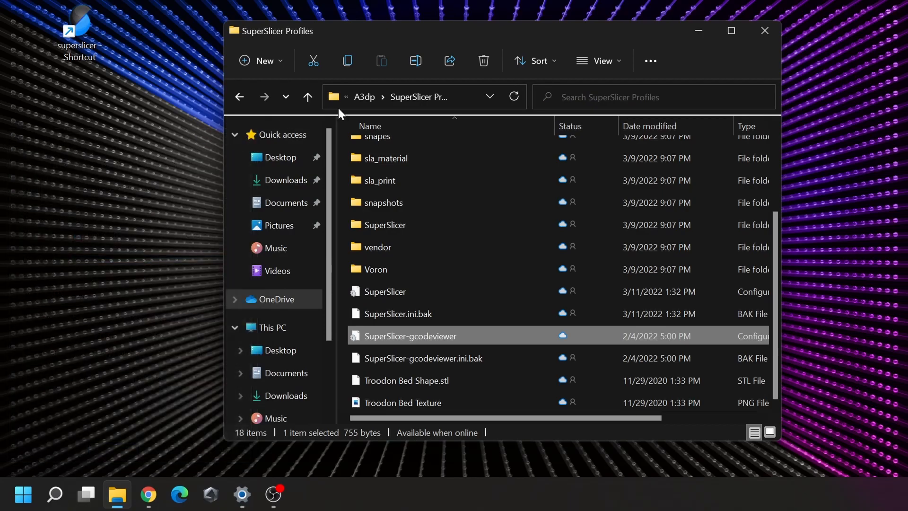
pyautogui.click(764, 30)
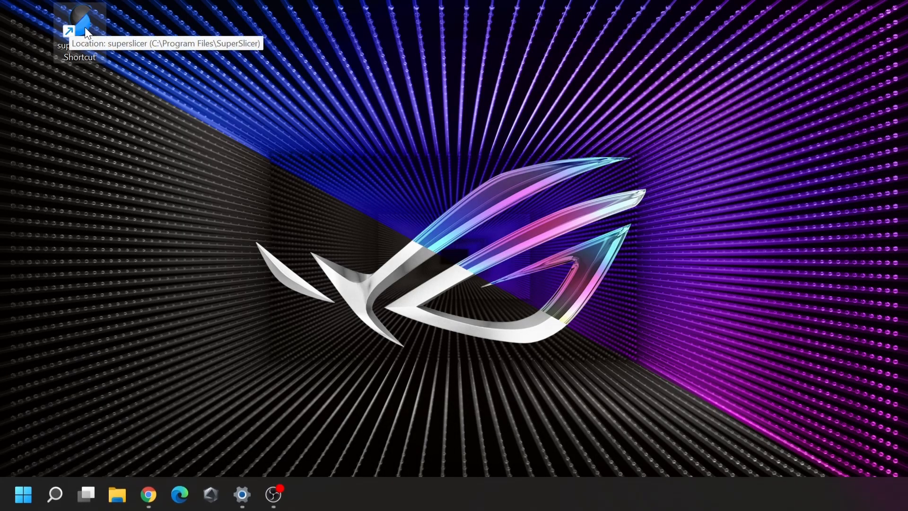
# Append --datadir with the quoted SuperSlicer Profiles path to the shortcut Target, apply, and launch SuperSlicer.
pyautogui.rightClick(85, 28)
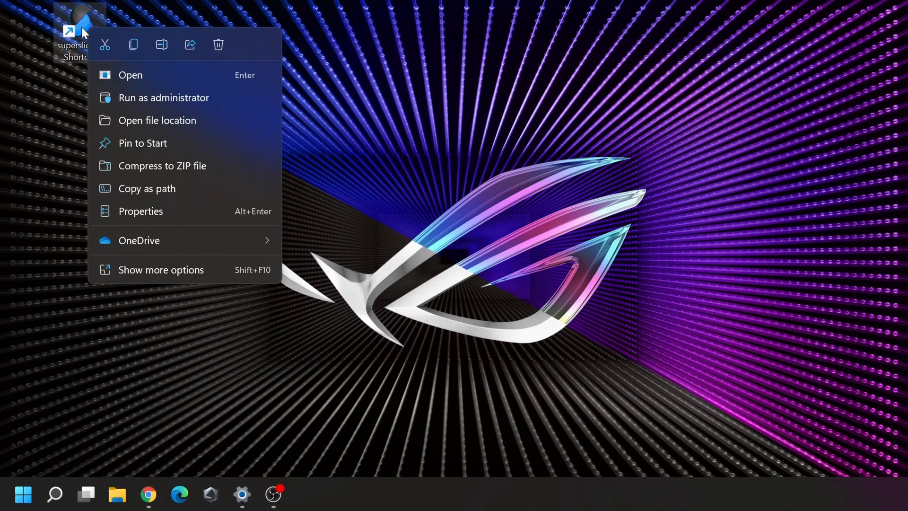
pyautogui.click(176, 272)
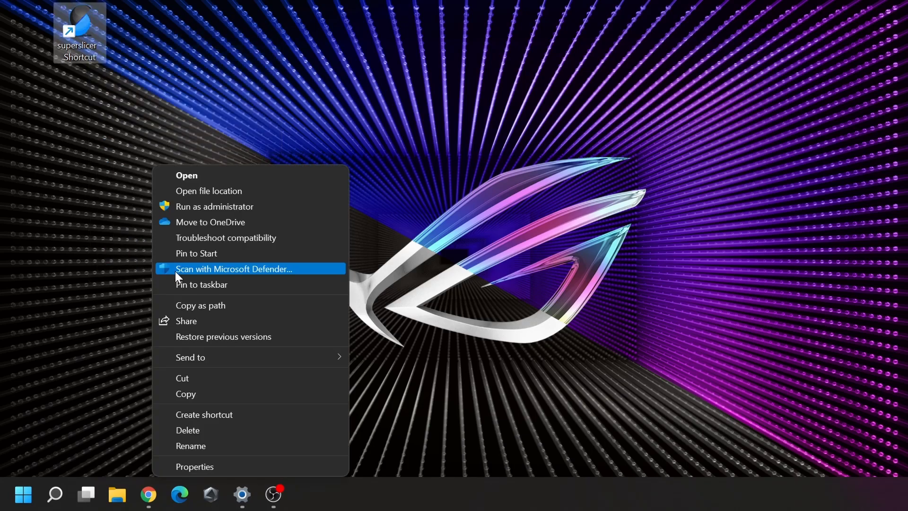
pyautogui.click(225, 466)
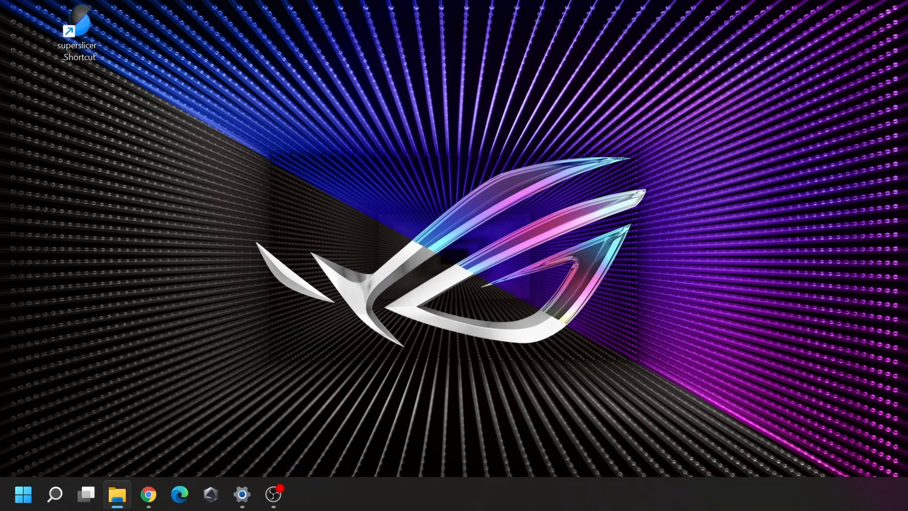
pyautogui.moveTo(53, 29); pyautogui.dragTo(361, 54)
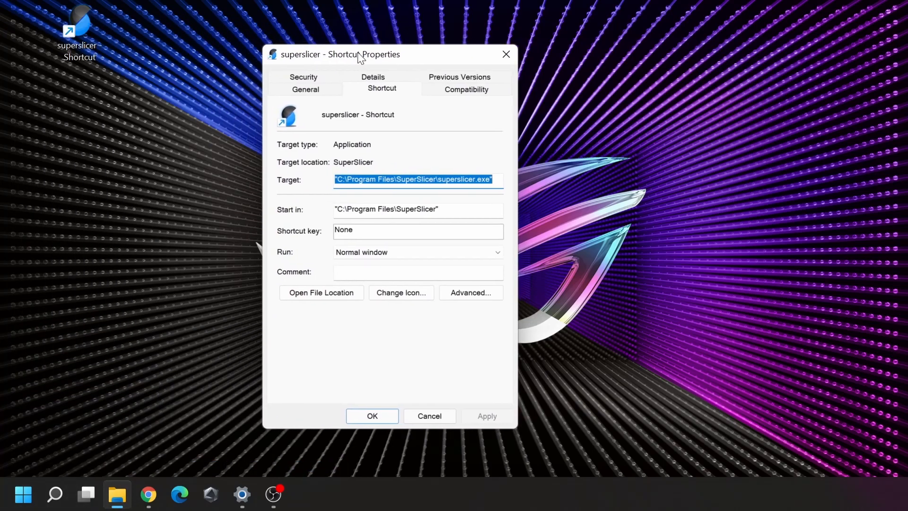
pyautogui.click(494, 180)
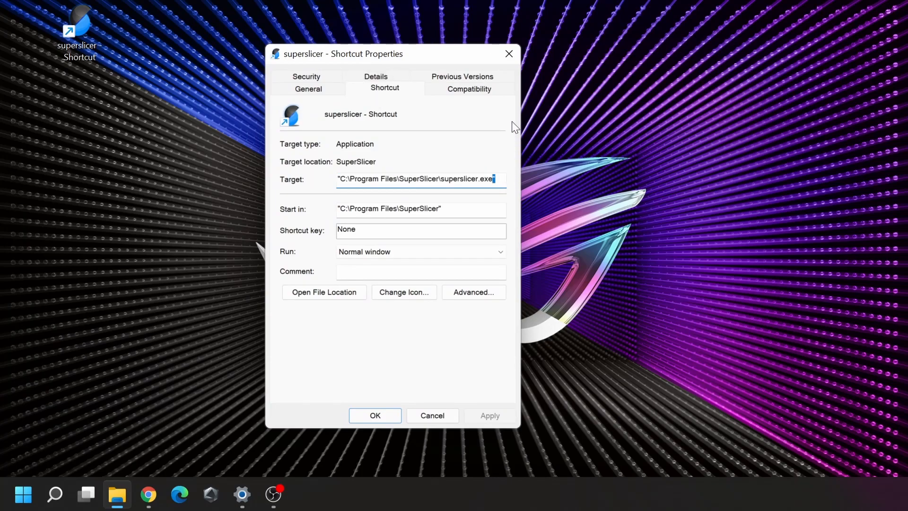
pyautogui.write('--datadir "')
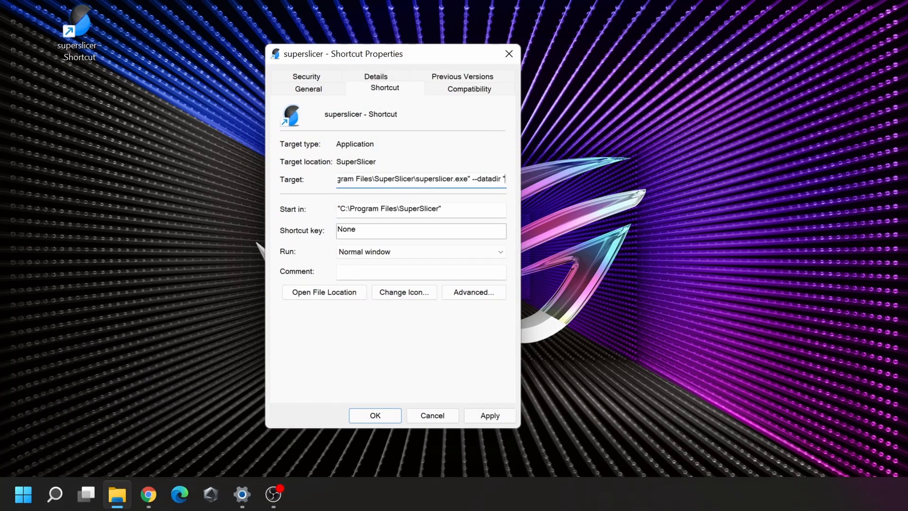
pyautogui.hotkey('ctrl', 'v')
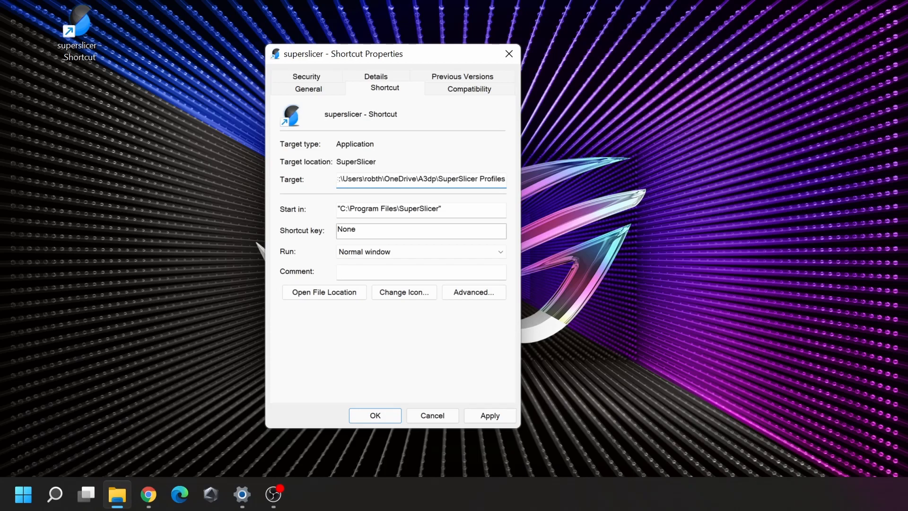
pyautogui.write('"')
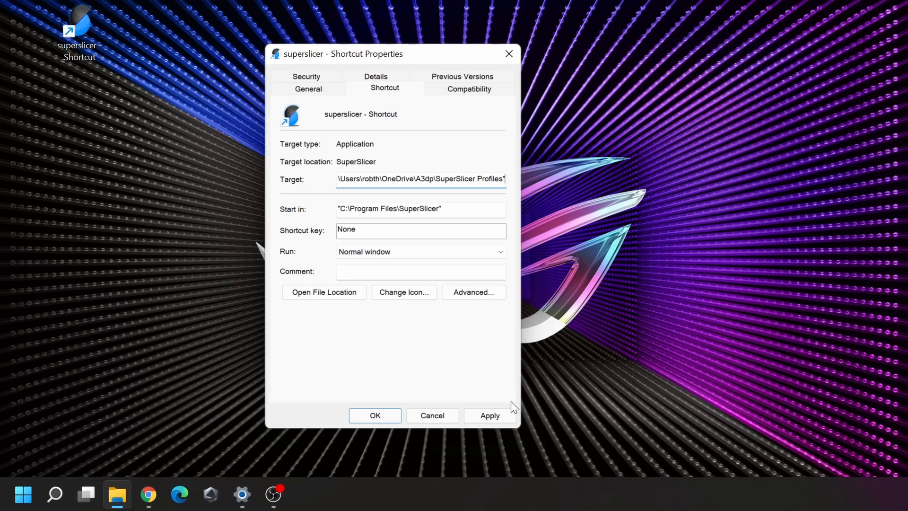
pyautogui.click(497, 415)
pyautogui.click(367, 416)
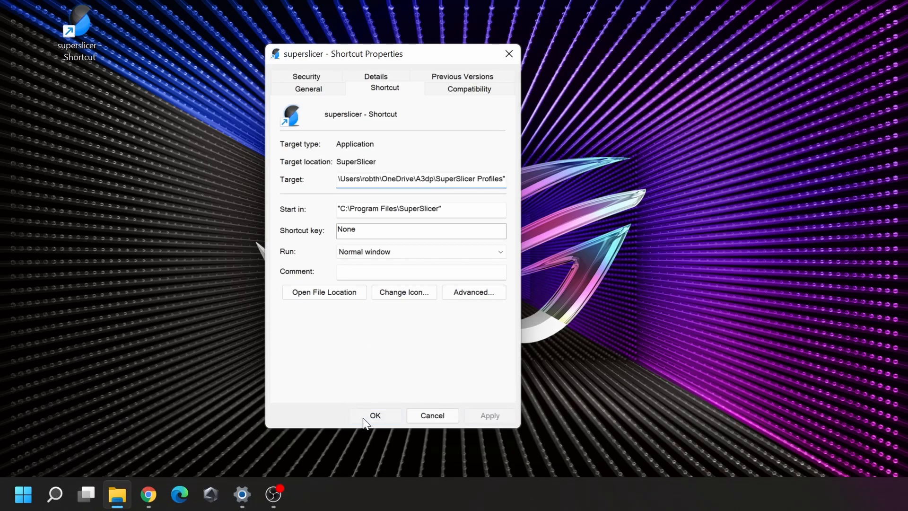
pyautogui.doubleClick(79, 26)
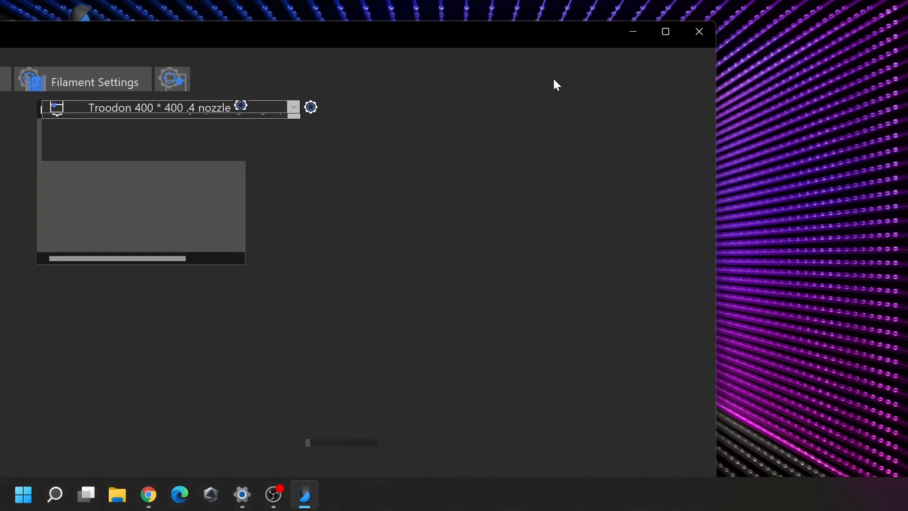
# Maximize SuperSlicer, review the filament presets list without changing it, then close the program.
pyautogui.moveTo(520, 33); pyautogui.dragTo(515, 1)
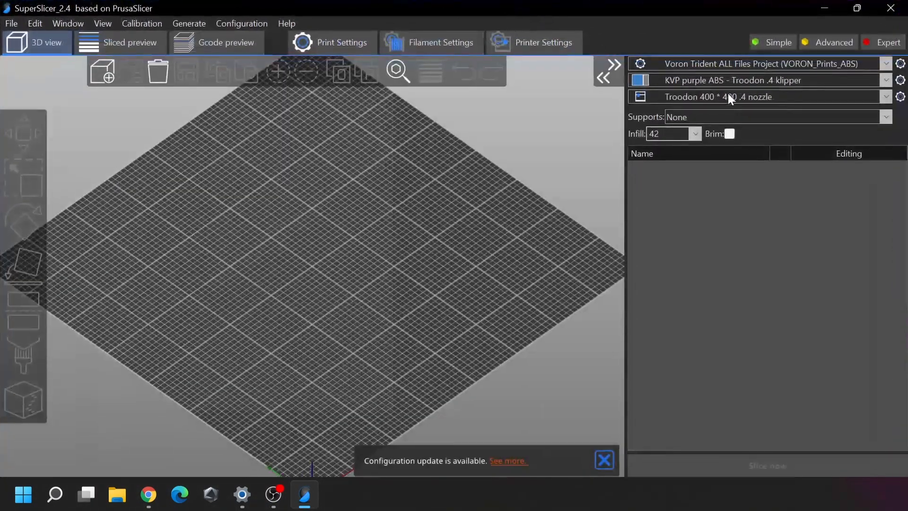
pyautogui.click(814, 79)
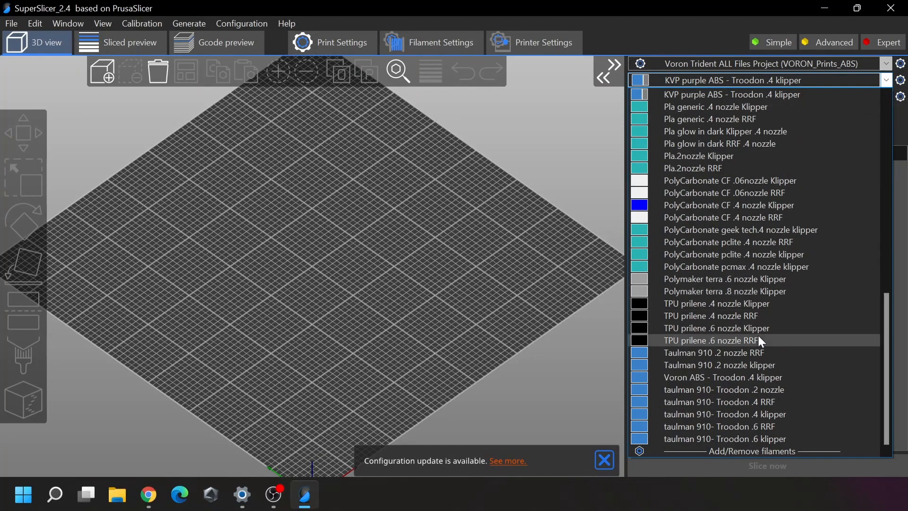
pyautogui.scroll(12, 758, 341)
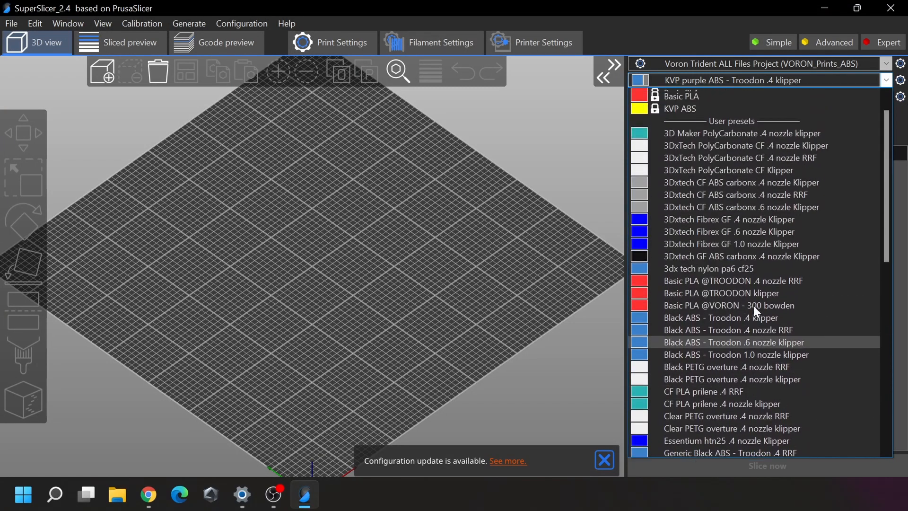
pyautogui.scroll(1, 755, 304)
pyautogui.scroll(-6, 757, 228)
pyautogui.scroll(-7, 756, 227)
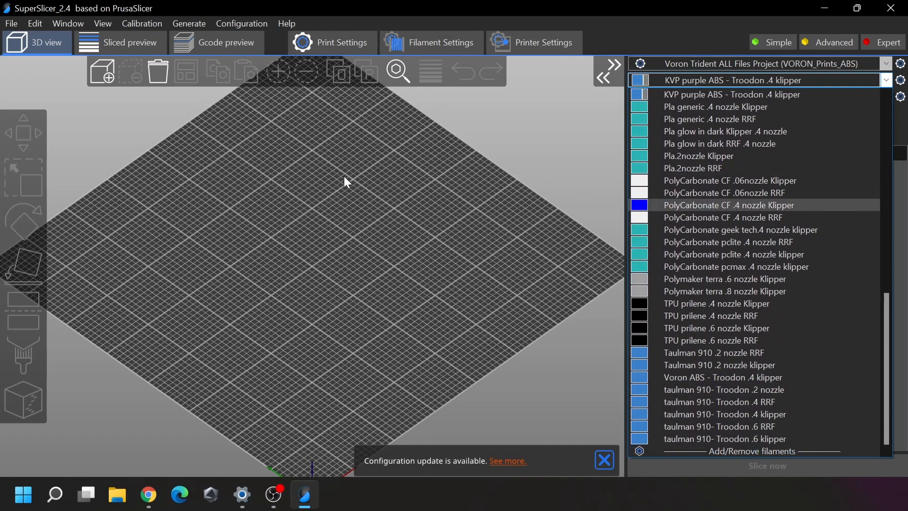
pyautogui.click(348, 182)
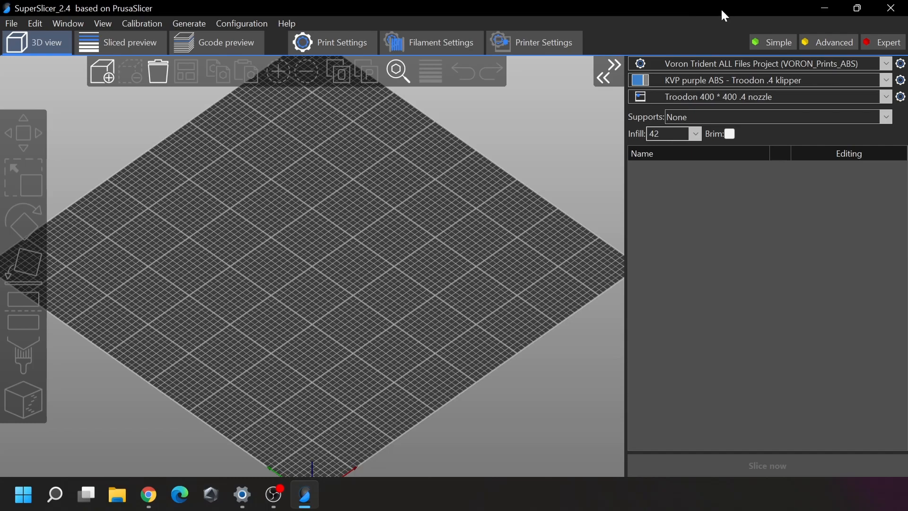
pyautogui.click(890, 7)
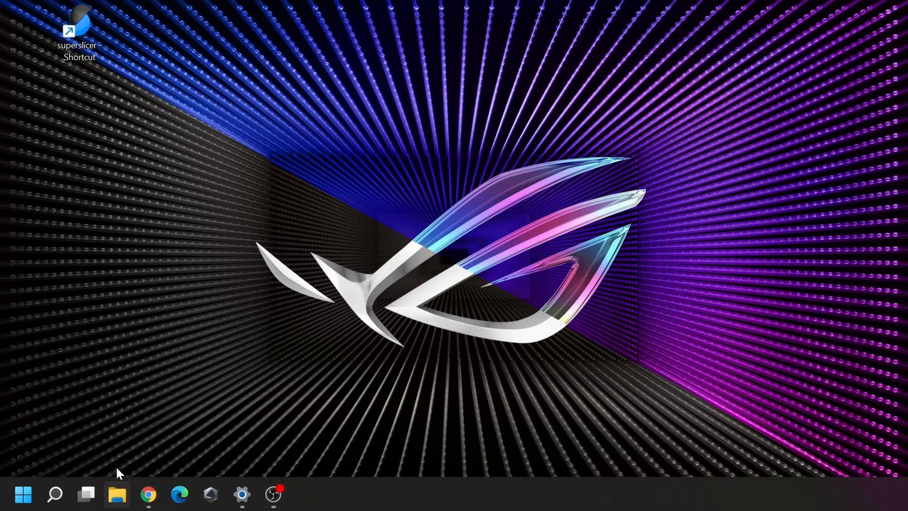
# Copy the superslicer shortcut from File Explorer.
pyautogui.click(116, 492)
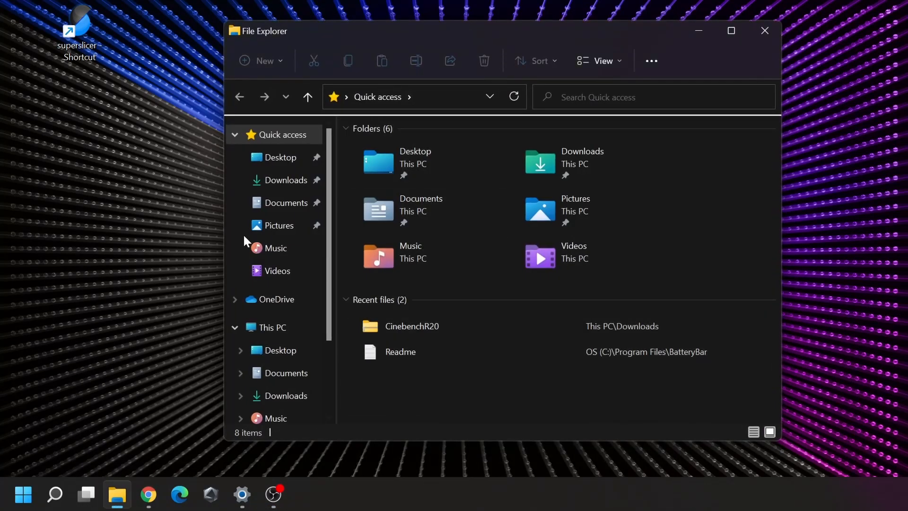
pyautogui.scroll(-3, 280, 386)
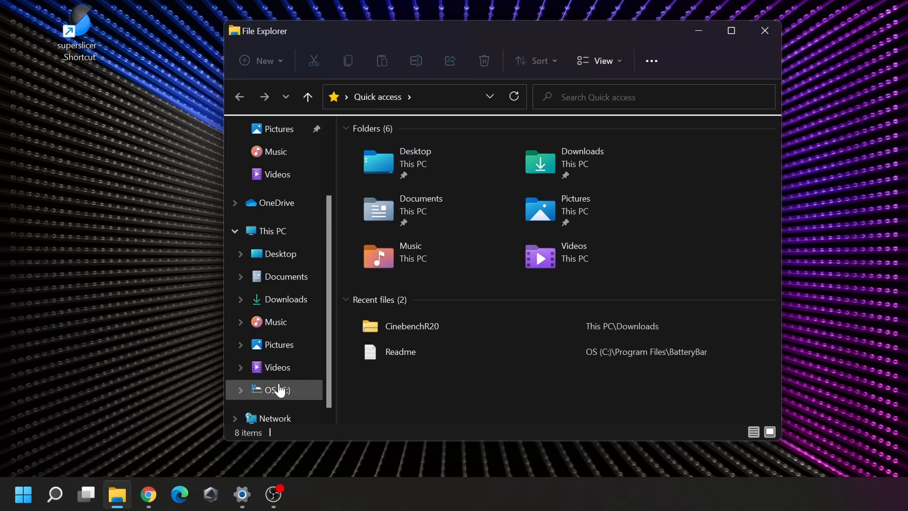
pyautogui.rightClick(56, 23)
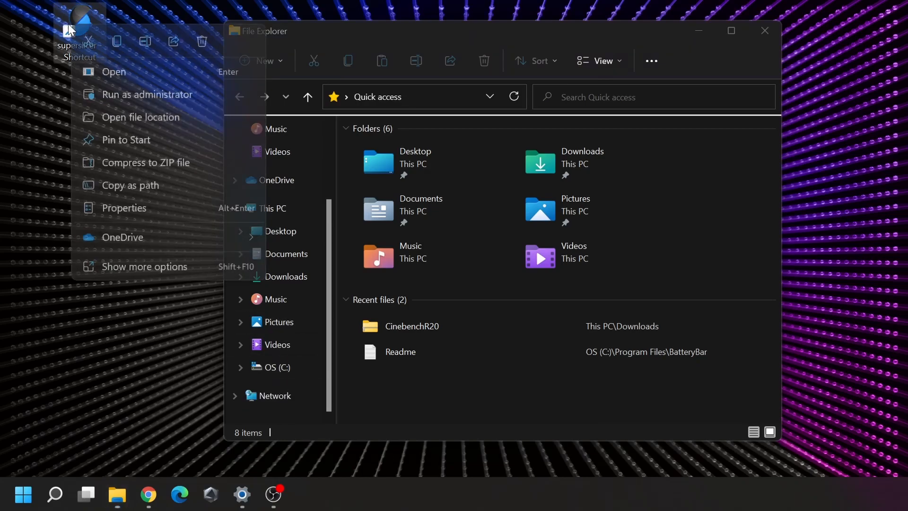
pyautogui.click(116, 41)
# Paste a second superslicer shortcut onto the desktop and close File Explorer.
pyautogui.click(75, 142)
pyautogui.rightClick(77, 128)
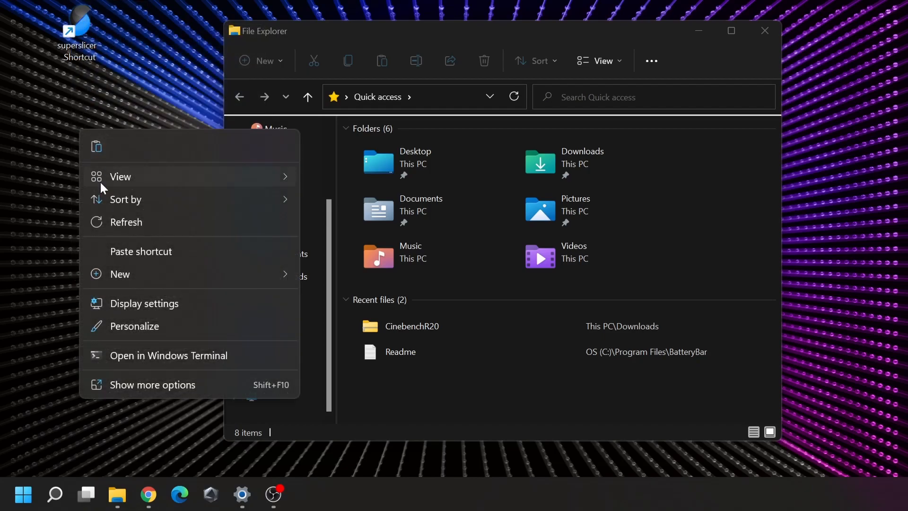
pyautogui.click(136, 249)
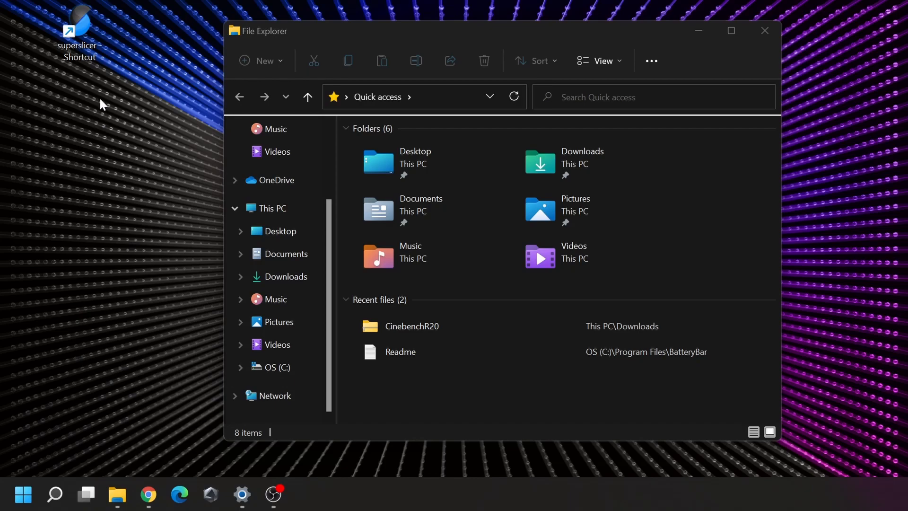
pyautogui.click(764, 30)
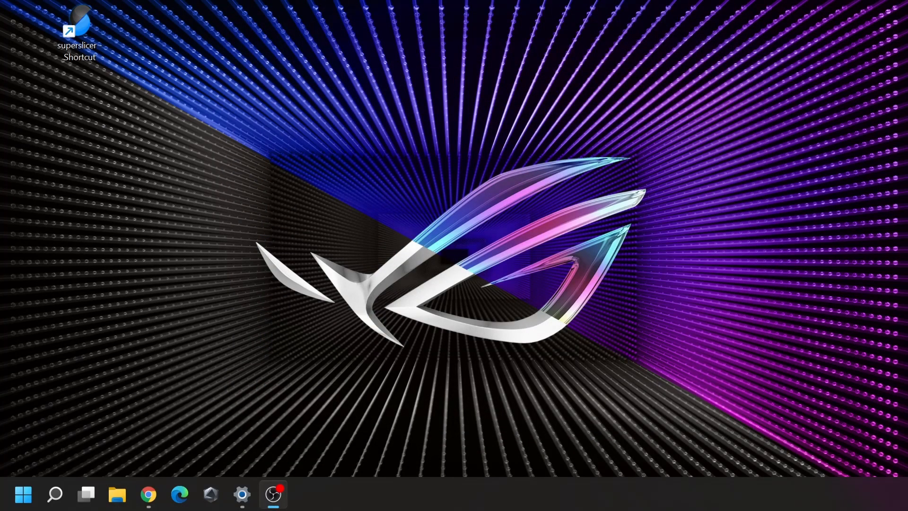
# Move the pasted shortcut beneath the first and rename the first one 'Superslicer main configs'.
pyautogui.moveTo(57, 233); pyautogui.dragTo(89, 107)
pyautogui.rightClick(89, 106)
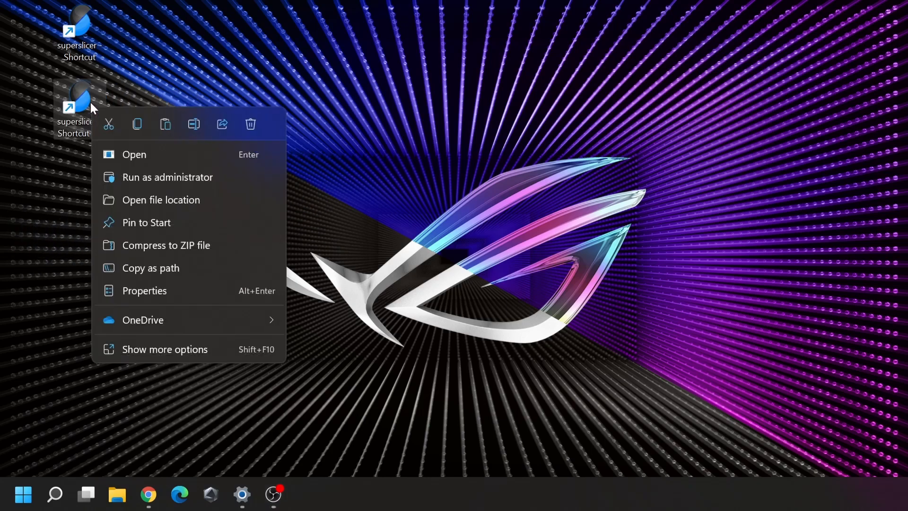
pyautogui.click(86, 32)
pyautogui.rightClick(81, 36)
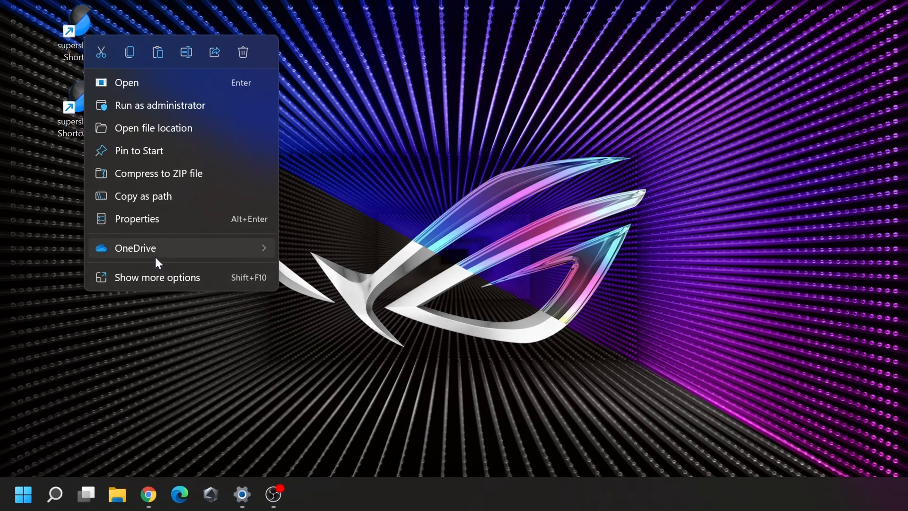
pyautogui.click(183, 52)
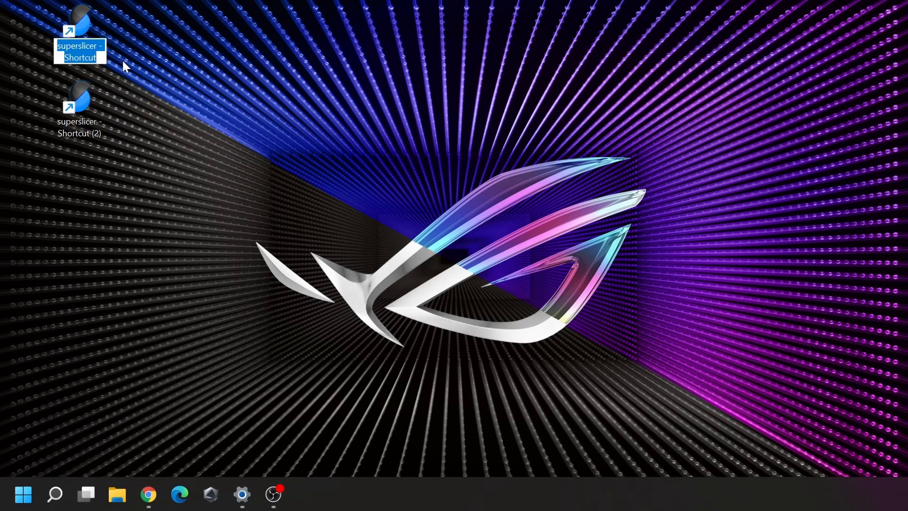
pyautogui.write('Supers')
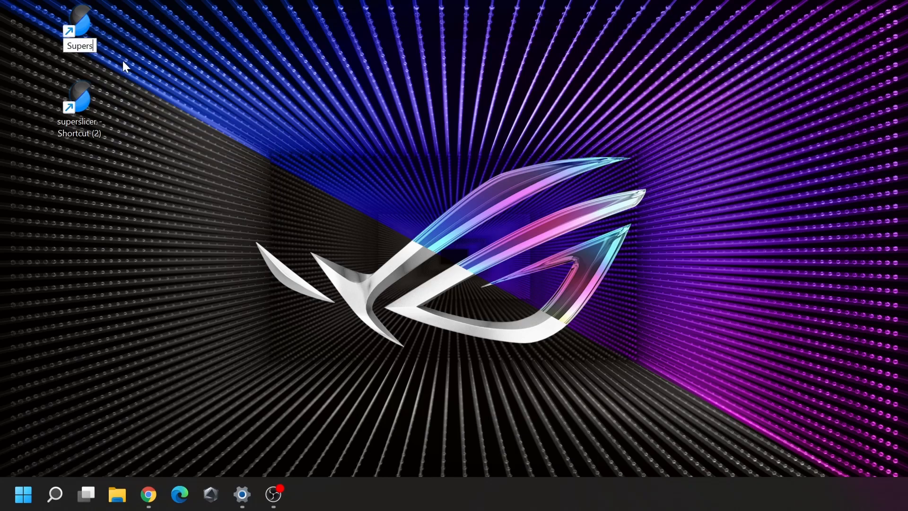
pyautogui.write('licer main c')
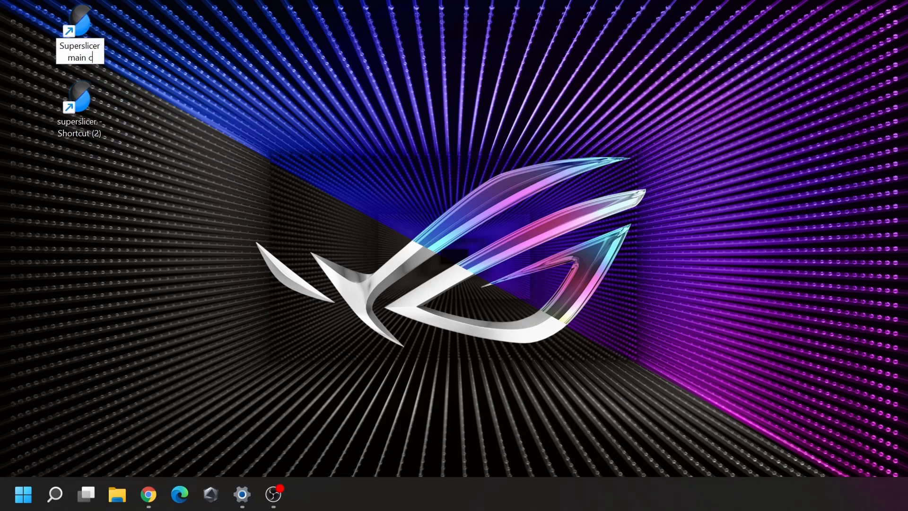
pyautogui.write('onfigs')
pyautogui.press('Return')
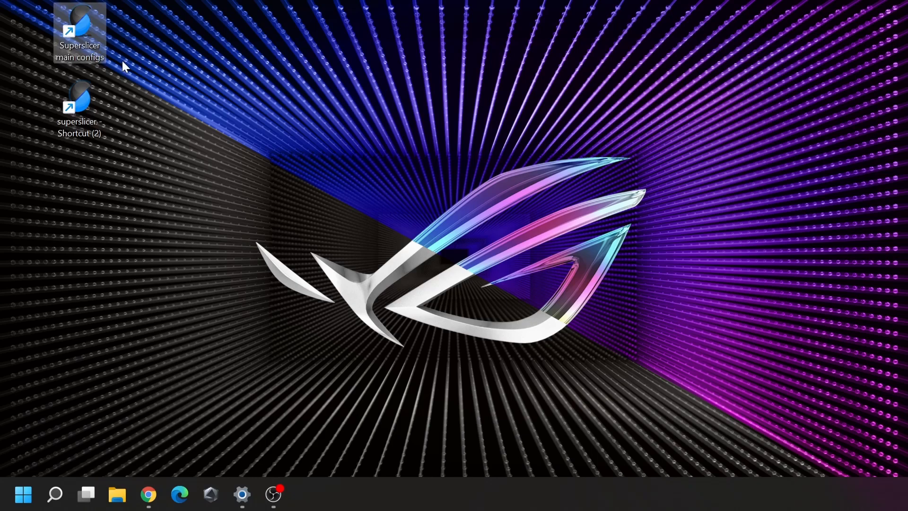
# Rename the second shortcut 'Superslicer default'.
pyautogui.rightClick(89, 119)
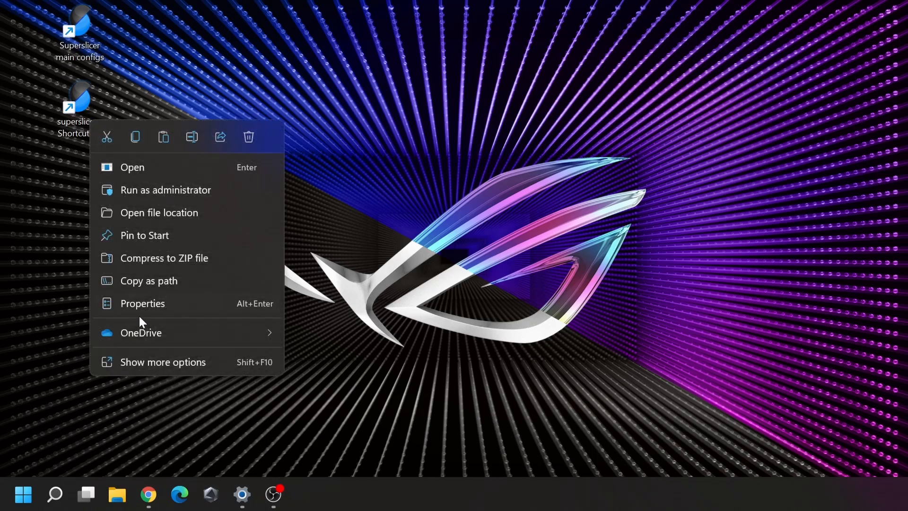
pyautogui.click(192, 136)
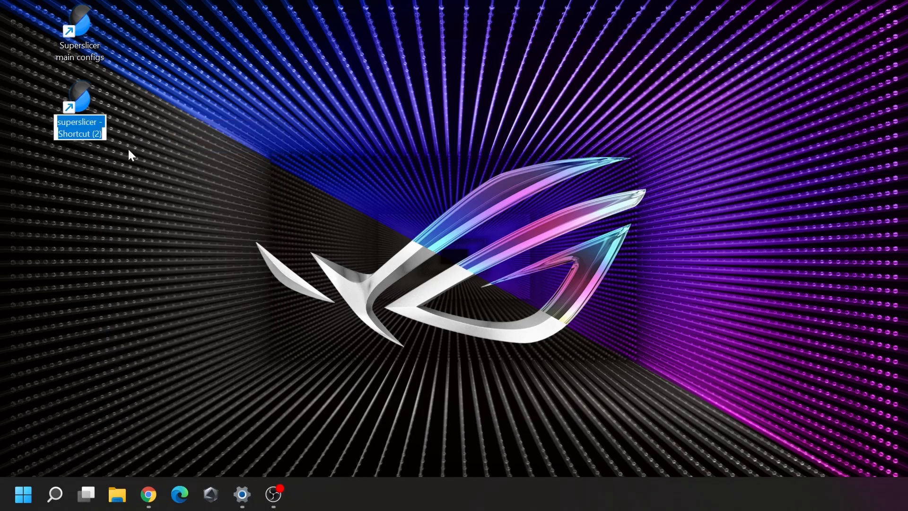
pyautogui.write('Super')
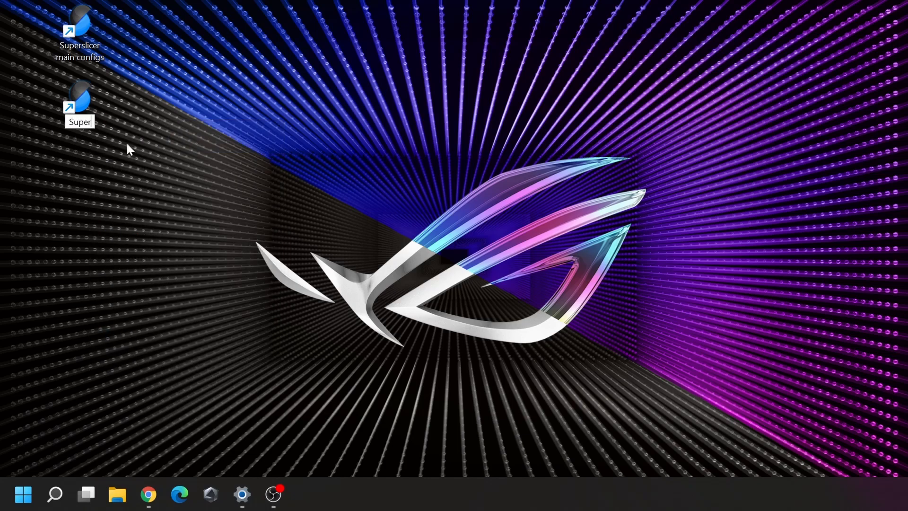
pyautogui.write('slicer default')
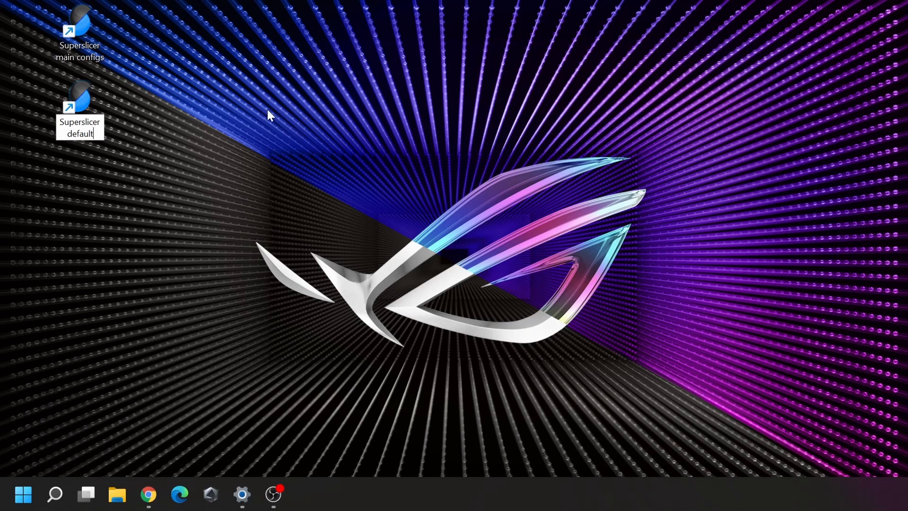
pyautogui.press('Return')
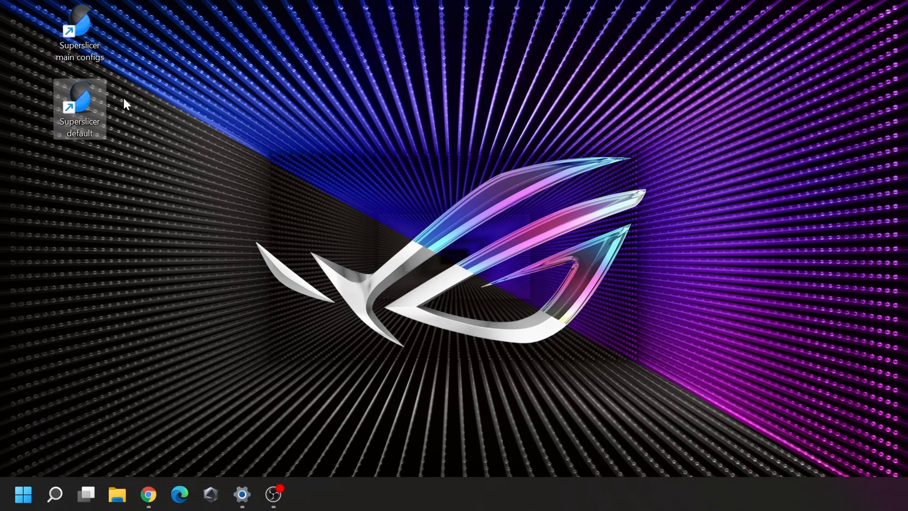
pyautogui.rightClick(80, 105)
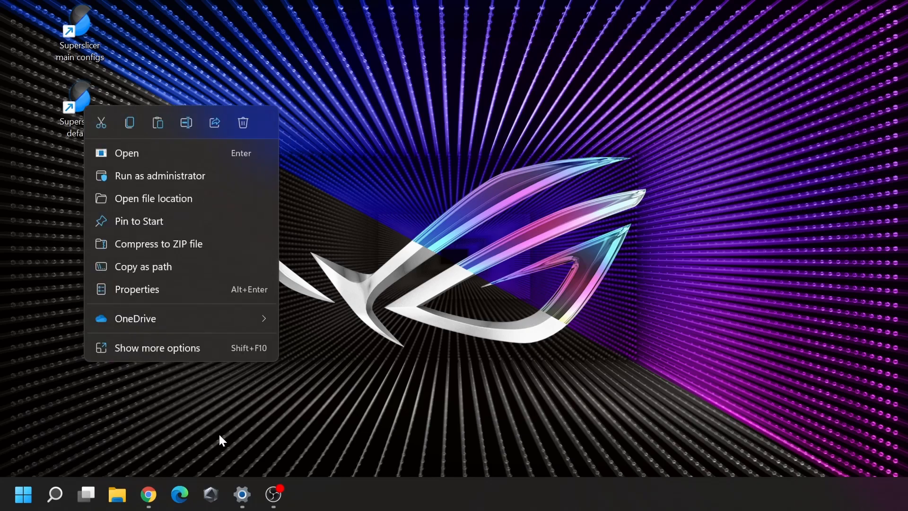
# Delete the --datadir profiles-folder argument from the Superslicer default shortcut's Target and apply it.
pyautogui.click(170, 347)
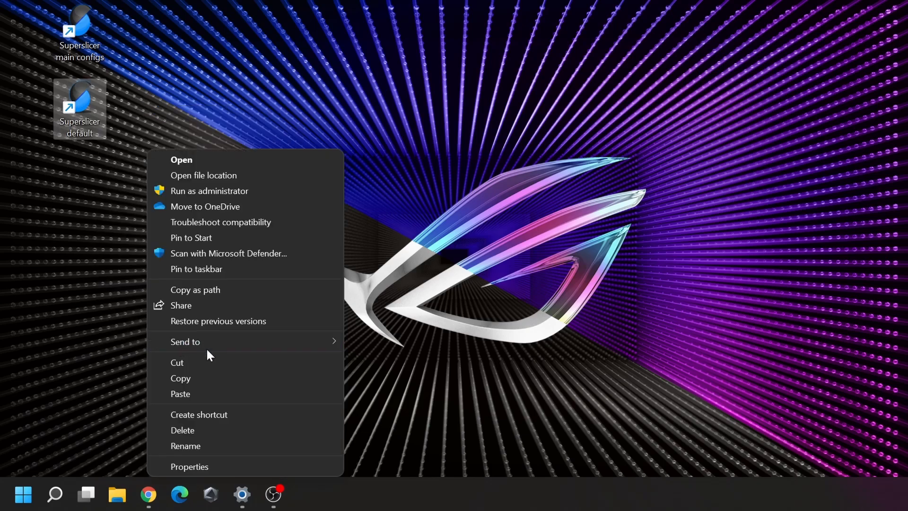
pyautogui.click(204, 465)
pyautogui.moveTo(371, 88); pyautogui.dragTo(495, 38)
pyautogui.moveTo(601, 164); pyautogui.dragTo(699, 165)
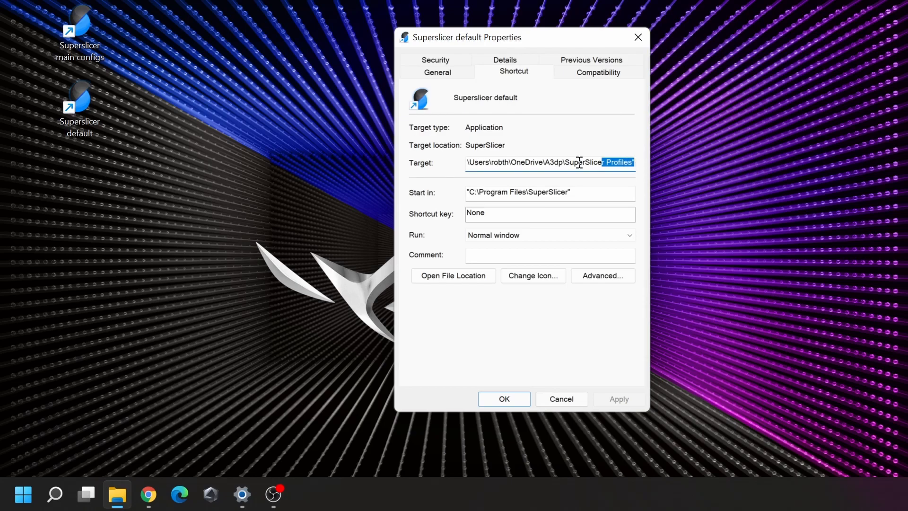
pyautogui.moveTo(635, 161); pyautogui.dragTo(631, 162)
pyautogui.press('BackSpace')
pyautogui.press('BackSpace')
pyautogui.press('BackSpace')
pyautogui.press('BackSpace')
pyautogui.press('BackSpace')
pyautogui.press('BackSpace')
pyautogui.press('BackSpace')
pyautogui.press('BackSpace')
pyautogui.press('BackSpace')
pyautogui.press('BackSpace')
pyautogui.press('BackSpace')
pyautogui.press('BackSpace')
pyautogui.press('BackSpace')
pyautogui.press('BackSpace')
pyautogui.press('BackSpace')
pyautogui.press('BackSpace')
pyautogui.press('BackSpace')
pyautogui.press('BackSpace')
pyautogui.press('BackSpace')
pyautogui.press('BackSpace')
pyautogui.press('BackSpace')
pyautogui.press('BackSpace')
pyautogui.press('BackSpace')
pyautogui.press('BackSpace')
pyautogui.press('BackSpace')
pyautogui.press('BackSpace')
pyautogui.press('BackSpace')
pyautogui.press('BackSpace')
pyautogui.press('BackSpace')
pyautogui.press('BackSpace')
pyautogui.press('BackSpace')
pyautogui.press('BackSpace')
pyautogui.press('BackSpace')
pyautogui.press('BackSpace')
pyautogui.press('BackSpace')
pyautogui.press('BackSpace')
pyautogui.press('BackSpace')
pyautogui.press('BackSpace')
pyautogui.press('BackSpace')
pyautogui.press('BackSpace')
pyautogui.press('BackSpace')
pyautogui.press('BackSpace')
pyautogui.press('BackSpace')
pyautogui.press('BackSpace')
pyautogui.press('BackSpace')
pyautogui.press('BackSpace')
pyautogui.press('BackSpace')
pyautogui.press('BackSpace')
pyautogui.press('BackSpace')
pyautogui.press('BackSpace')
pyautogui.press('BackSpace')
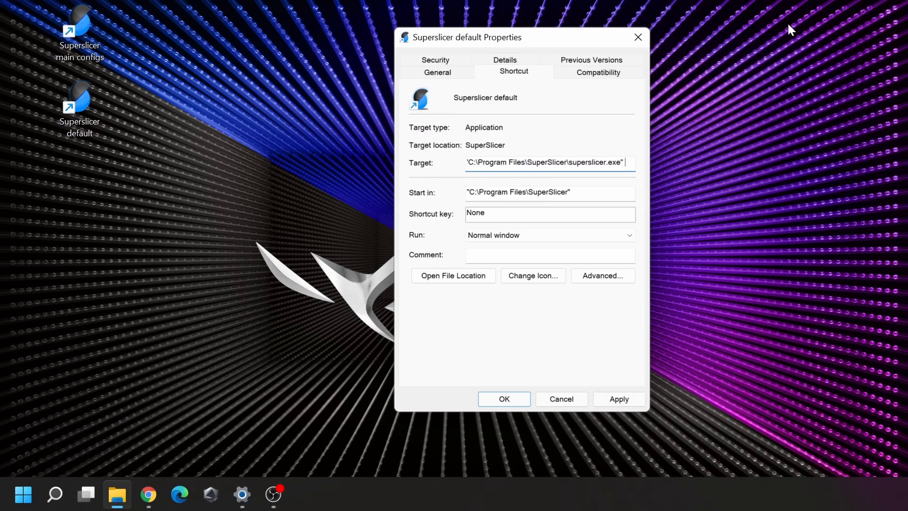
pyautogui.click(610, 398)
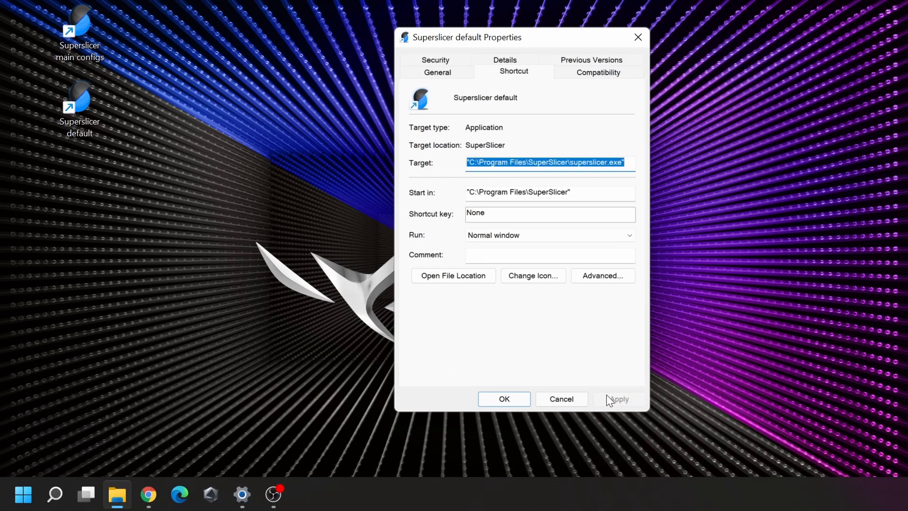
pyautogui.click(504, 399)
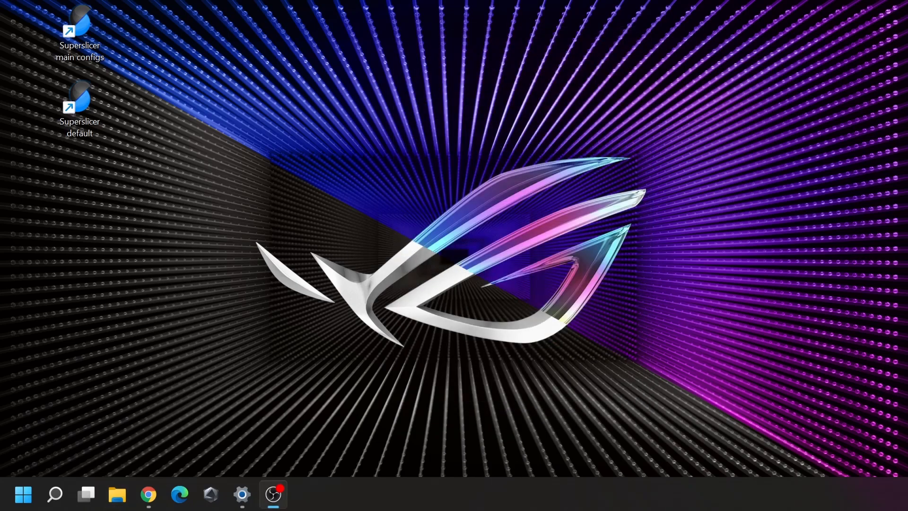
pyautogui.doubleClick(87, 115)
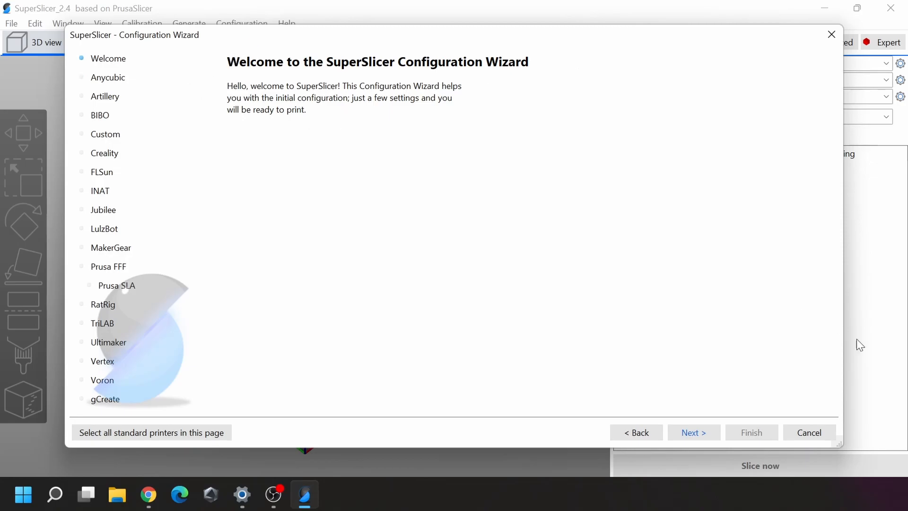
pyautogui.click(804, 433)
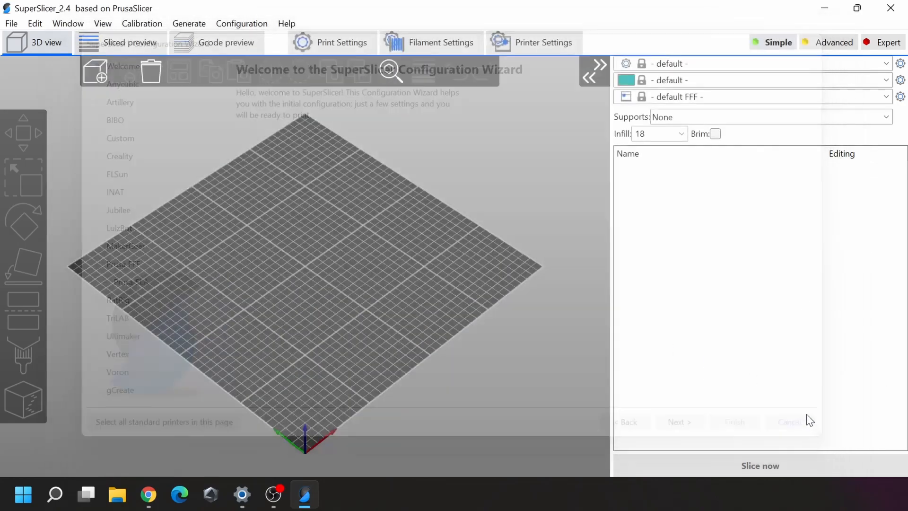
pyautogui.click(890, 8)
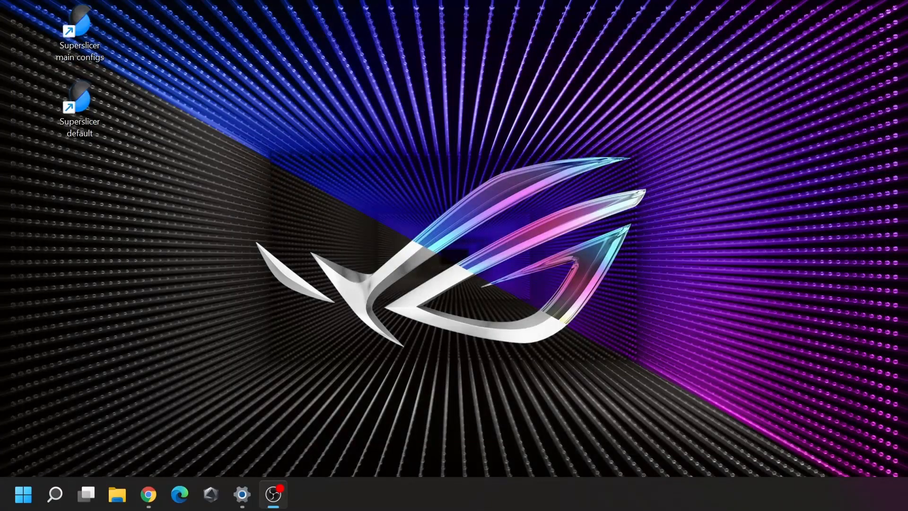
pyautogui.doubleClick(78, 31)
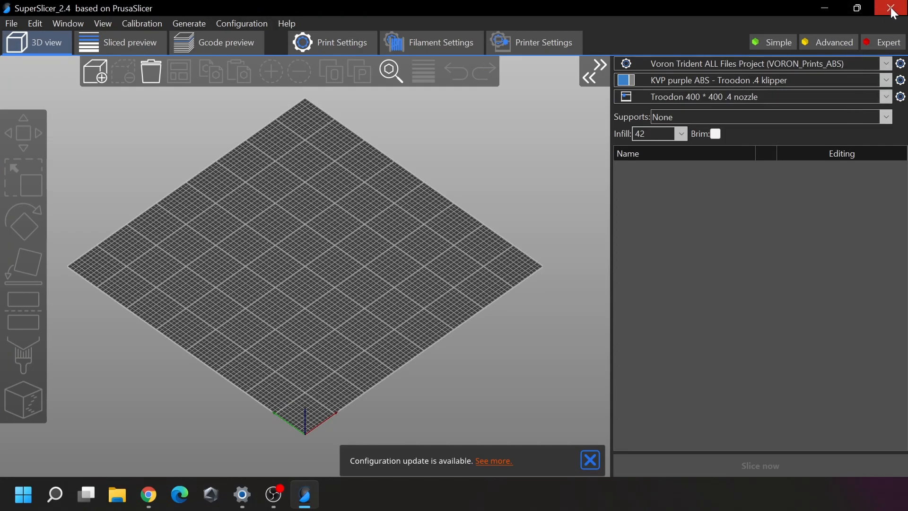
pyautogui.click(867, 78)
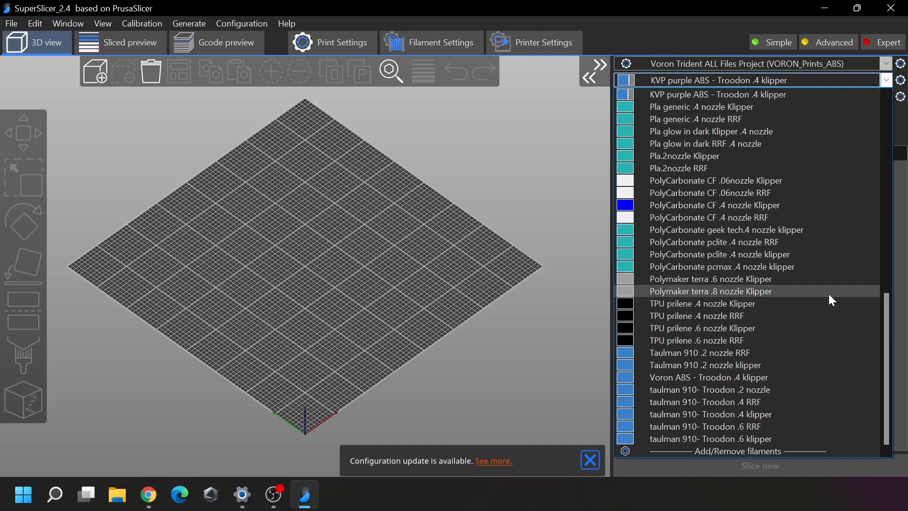
pyautogui.click(864, 81)
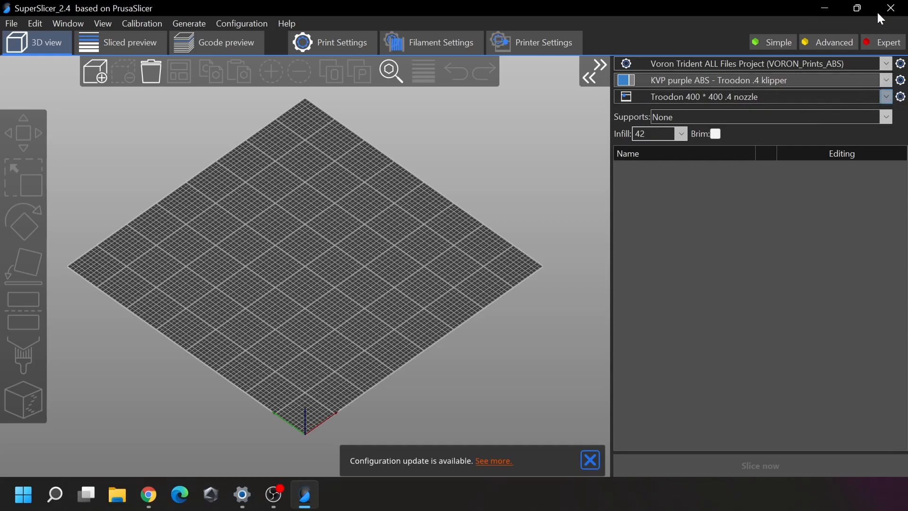
pyautogui.click(891, 8)
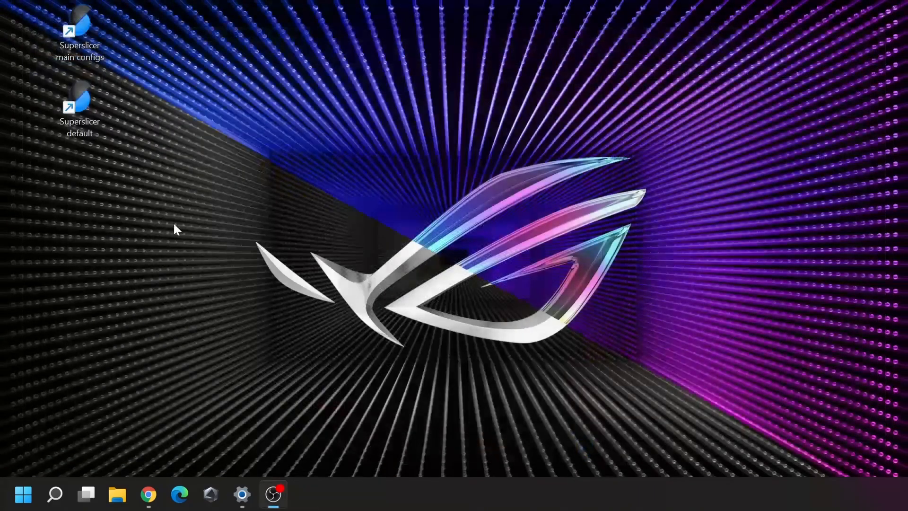
# Relaunch SuperSlicer from the default shortcut, cancel the Configuration Wizard, and view Printer Settings.
pyautogui.doubleClick(82, 103)
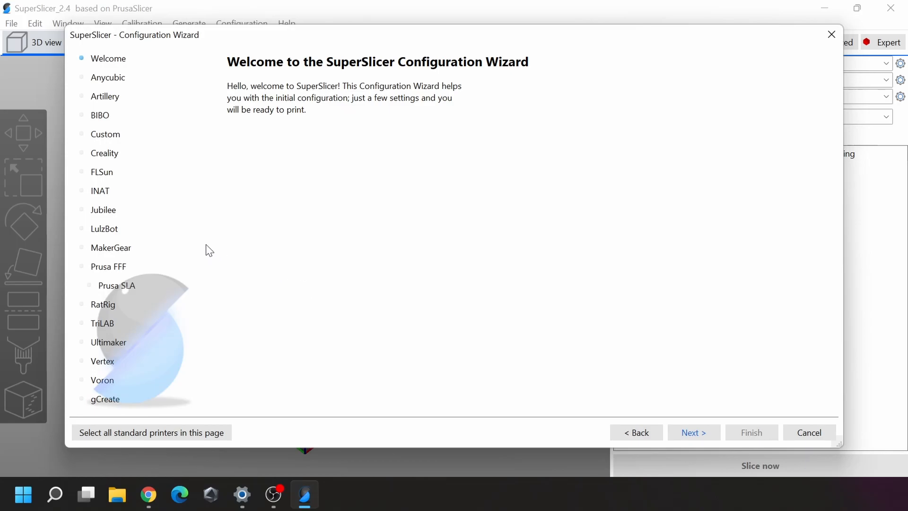
pyautogui.click(86, 135)
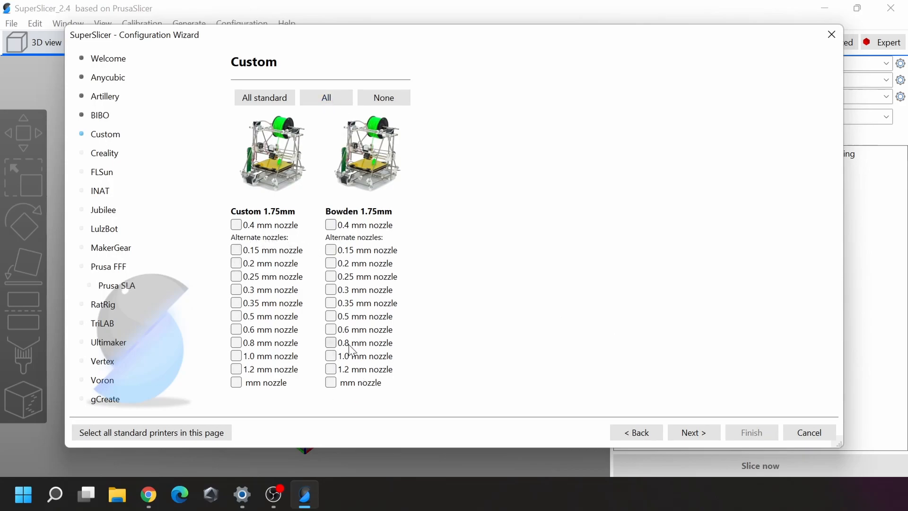
pyautogui.click(810, 437)
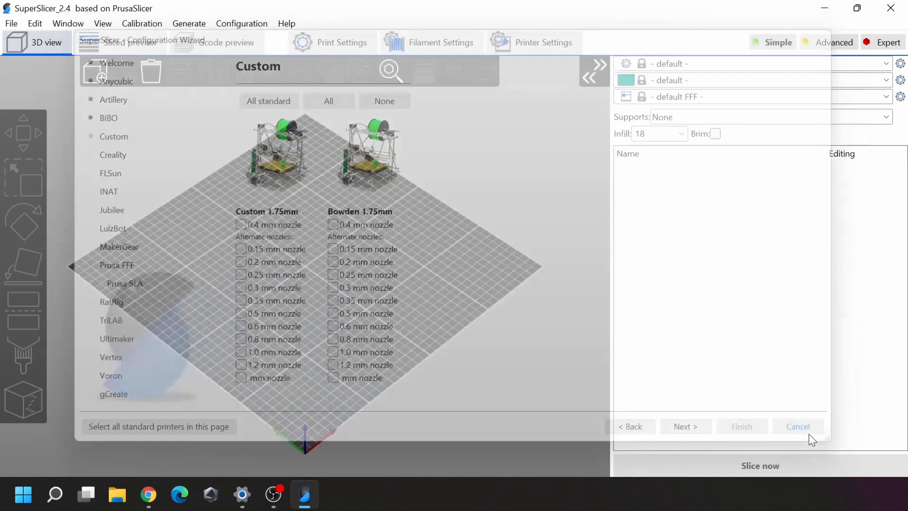
pyautogui.click(496, 45)
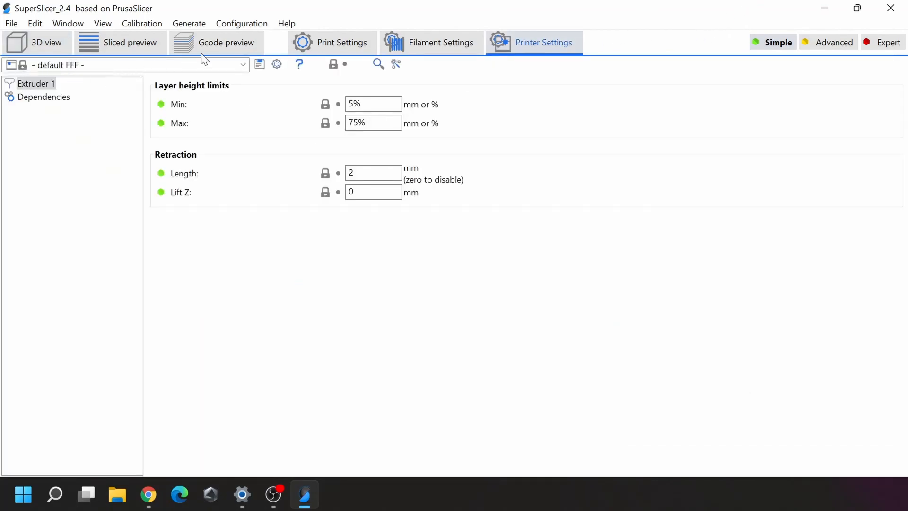
# Switch SuperSlicer to Expert mode and open the Add physical printer dialog.
pyautogui.click(103, 24)
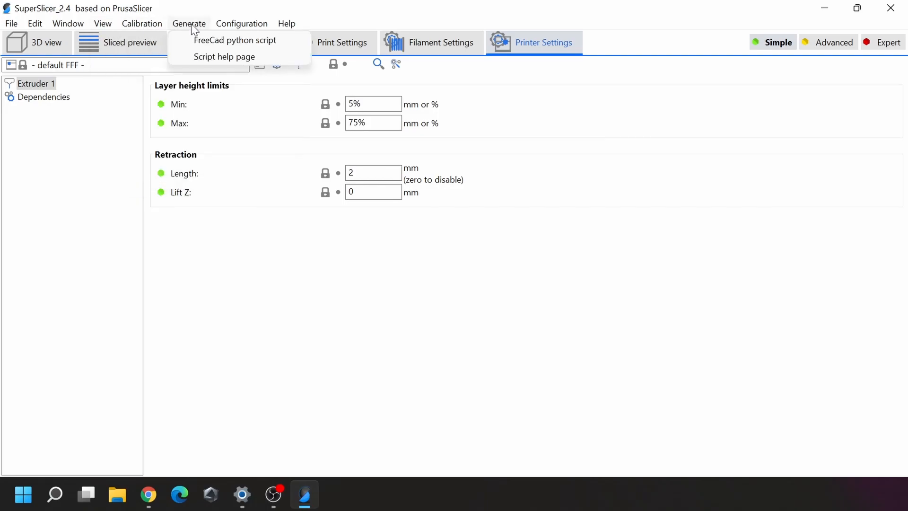
pyautogui.moveTo(225, 25)
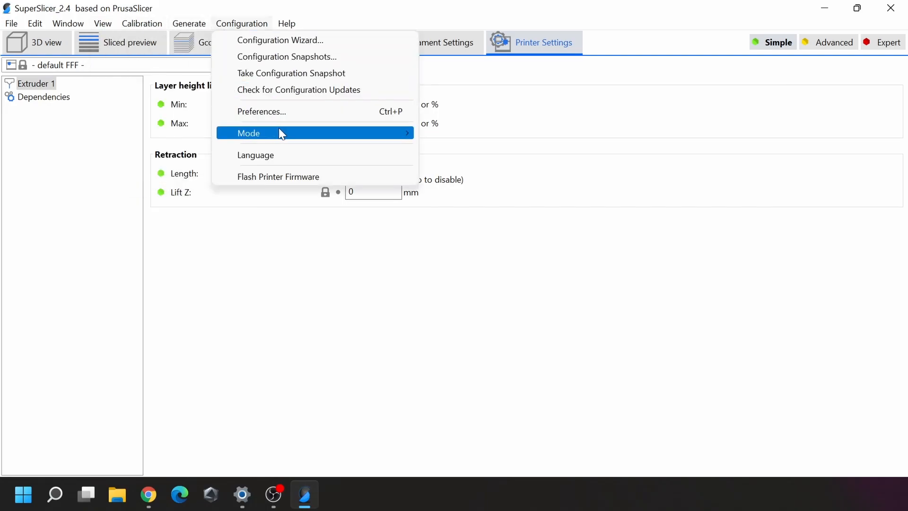
pyautogui.moveTo(279, 130)
pyautogui.click(486, 168)
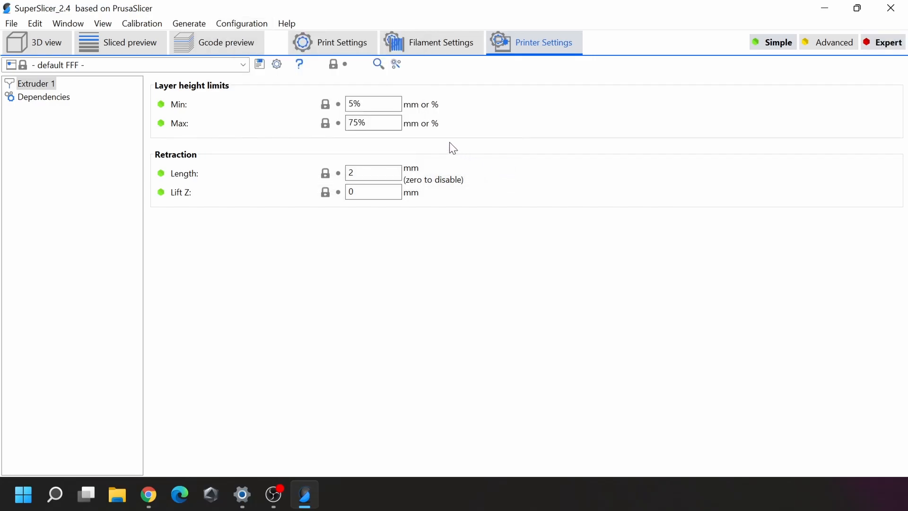
pyautogui.click(280, 66)
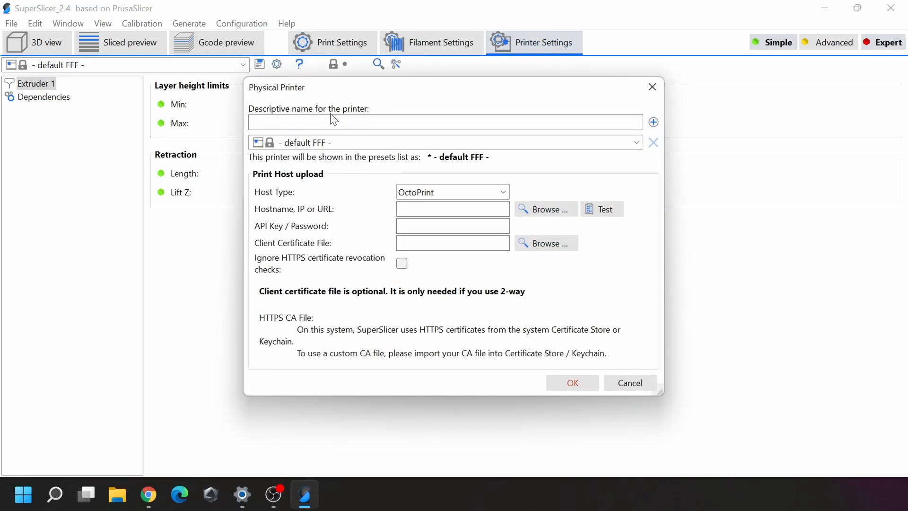
# Name the physical printer 'Troodon 400', keeping the default FFF preset and OctoPrint host type.
pyautogui.write('Troodon 400')
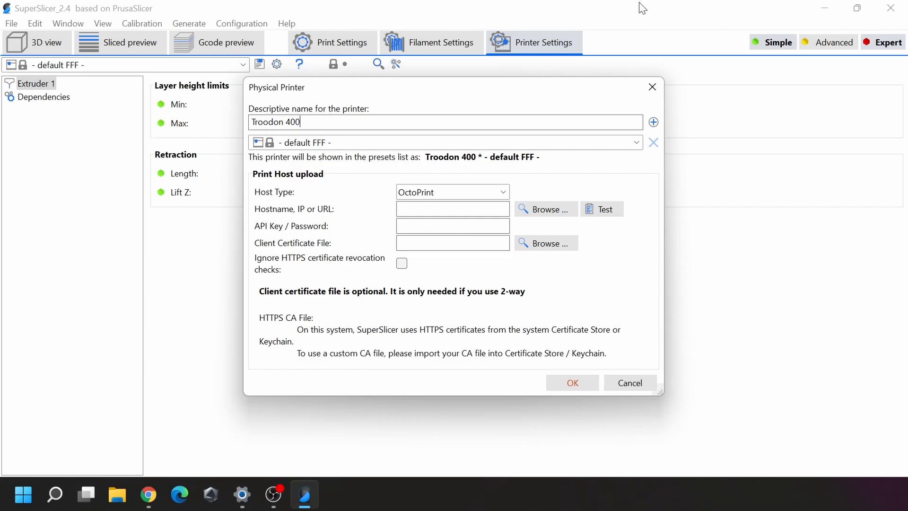
pyautogui.click(623, 142)
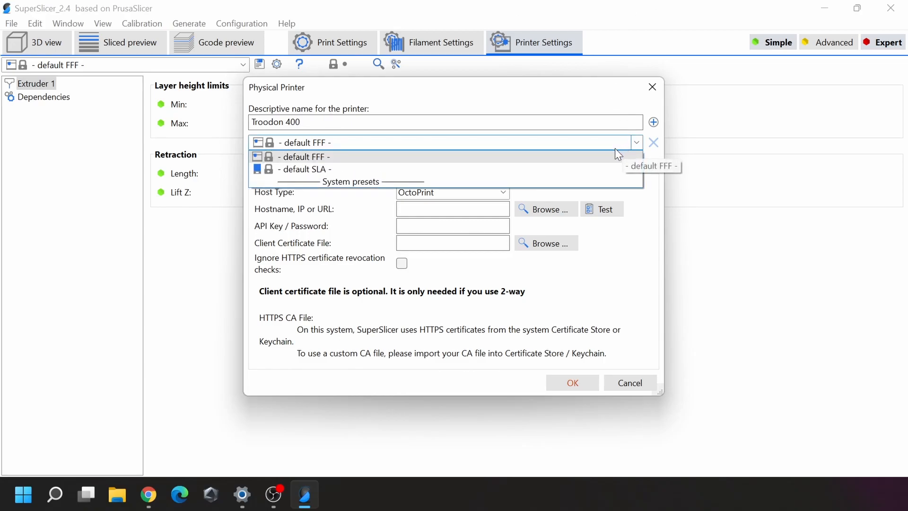
pyautogui.click(616, 144)
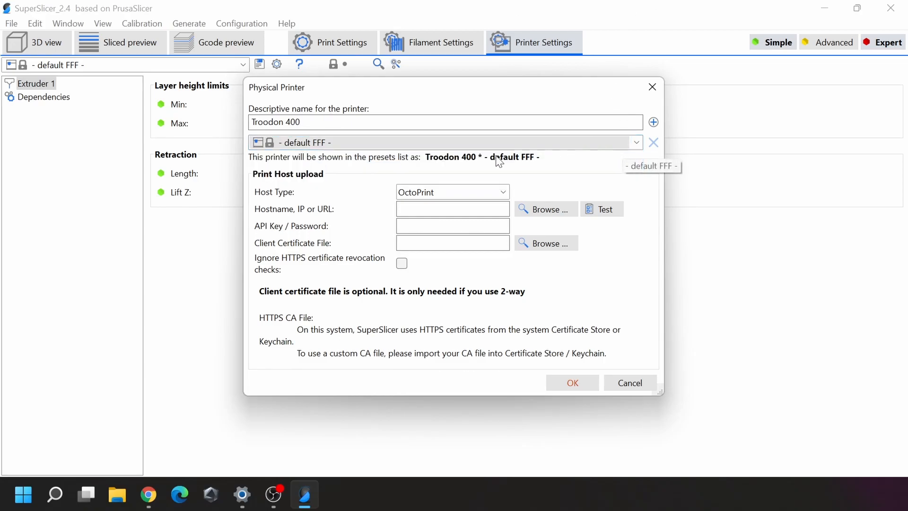
pyautogui.click(486, 192)
pyautogui.click(539, 176)
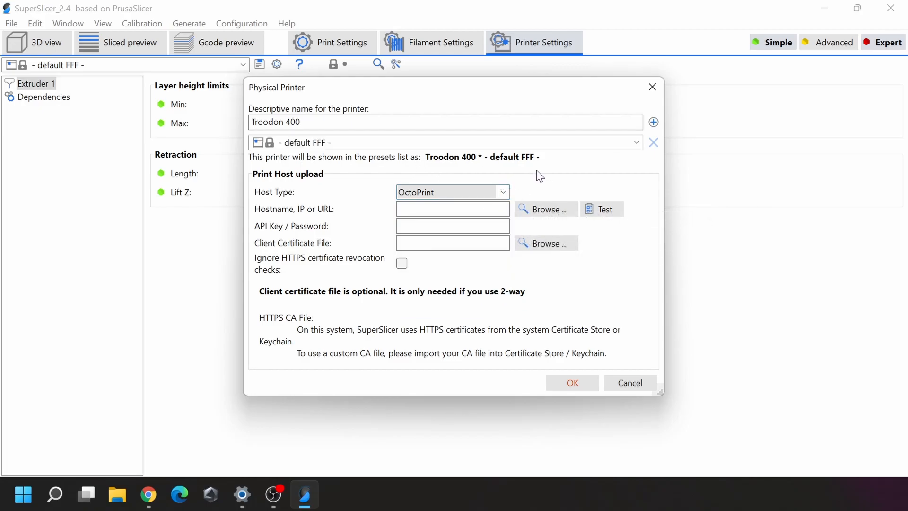
# Set hostname 192.168.1.9, confirm a successful connection test, and begin entering the API key.
pyautogui.click(419, 206)
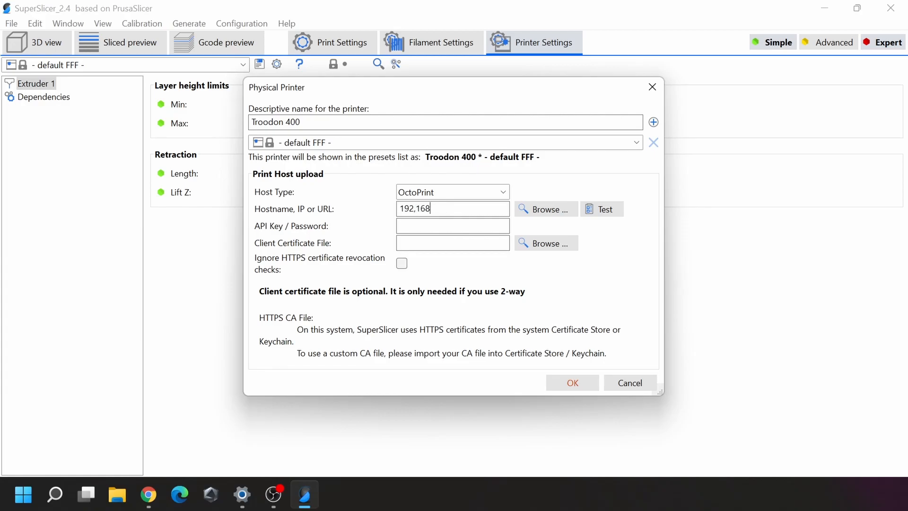
pyautogui.press('BackSpace')
pyautogui.press('BackSpace')
pyautogui.write('8.')
pyautogui.click(590, 210)
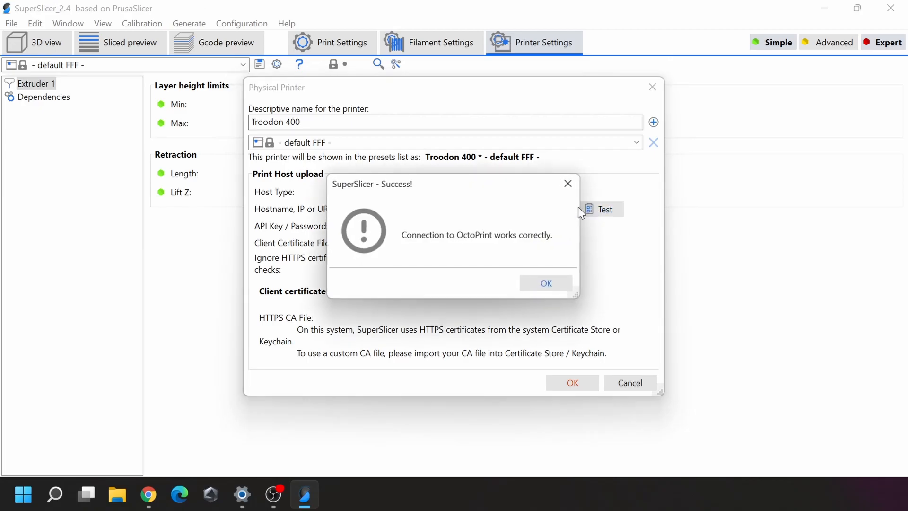
pyautogui.click(549, 283)
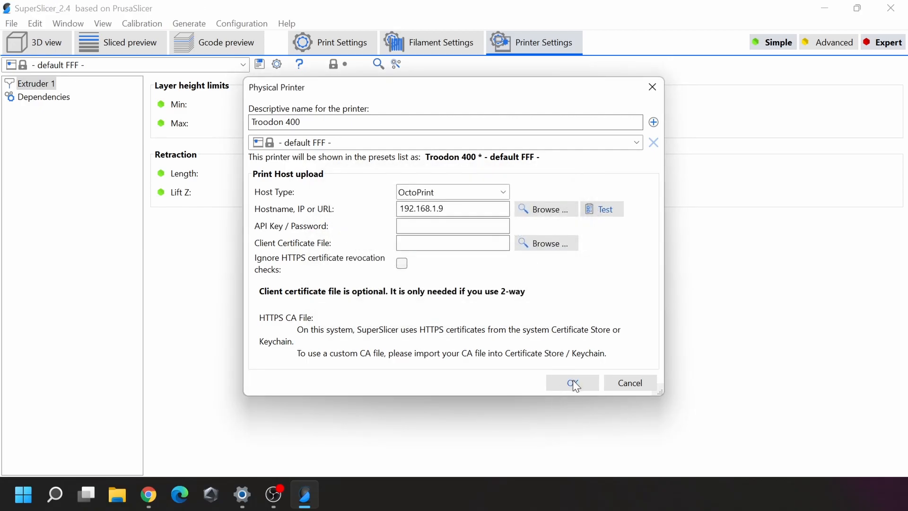
pyautogui.click(430, 227)
pyautogui.write('g')
# Create the Troodon 400 printer and save its settings as an added preset named '.4 nozzle'.
pyautogui.click(573, 383)
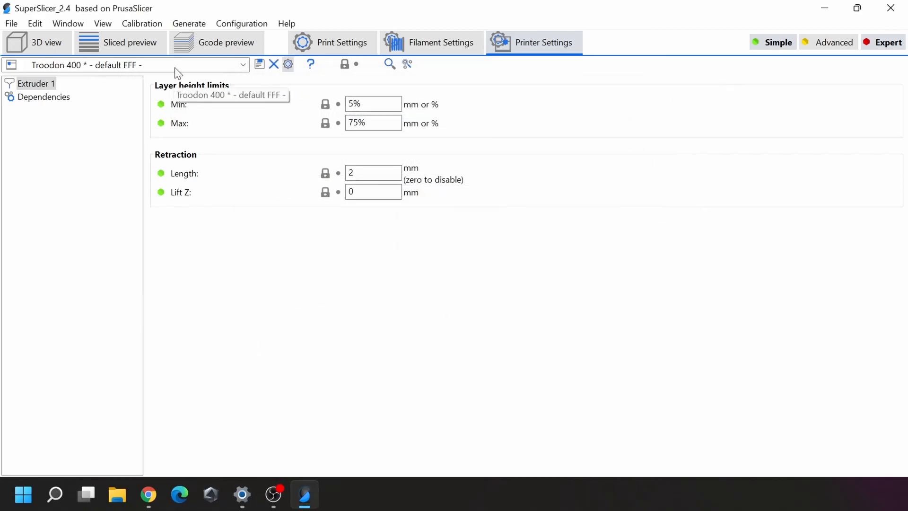
pyautogui.click(259, 65)
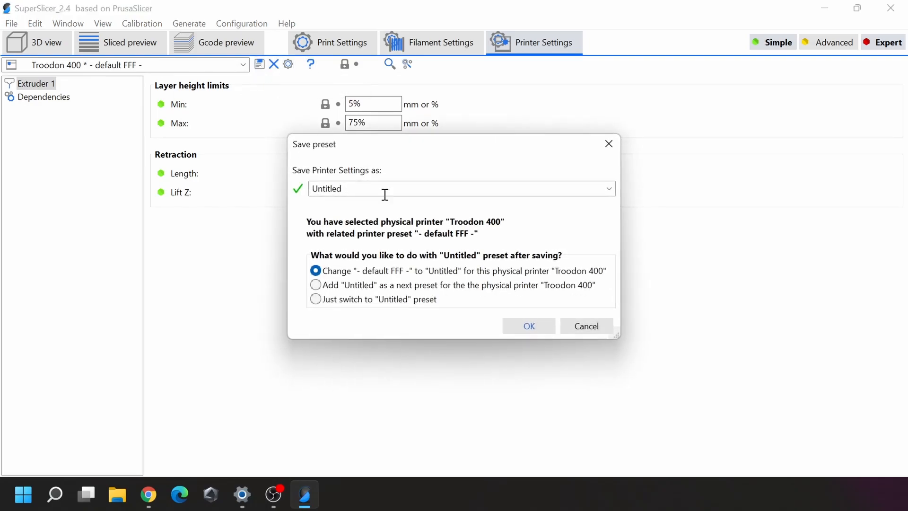
pyautogui.doubleClick(438, 184)
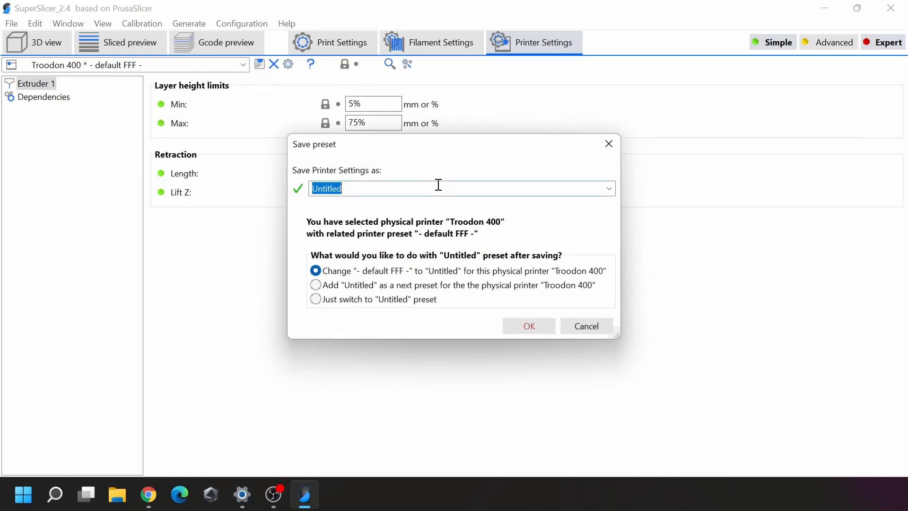
pyautogui.click(316, 285)
pyautogui.click(387, 191)
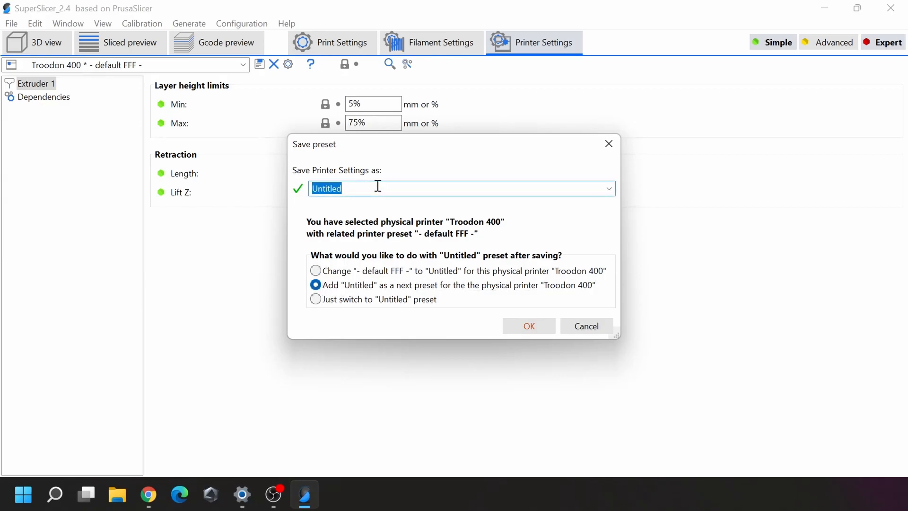
pyautogui.write('<4')
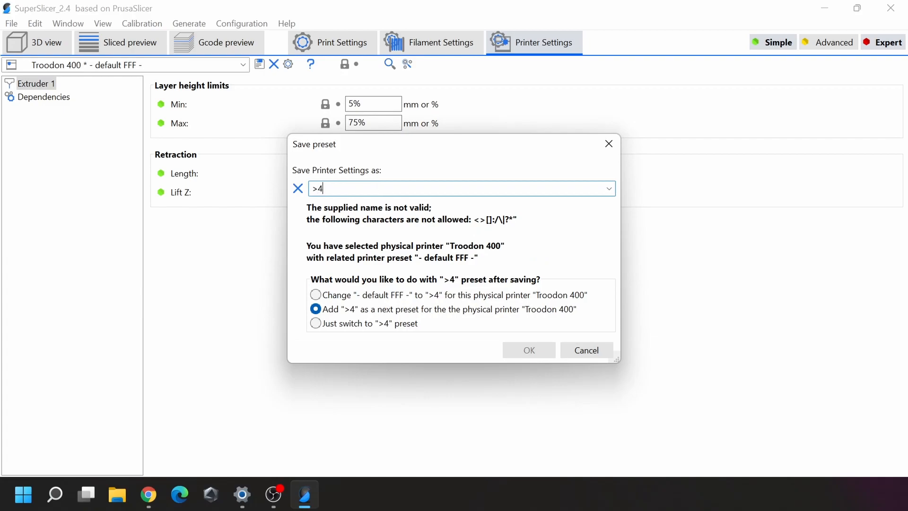
pyautogui.press('BackSpace')
pyautogui.press('BackSpace')
pyautogui.write('.')
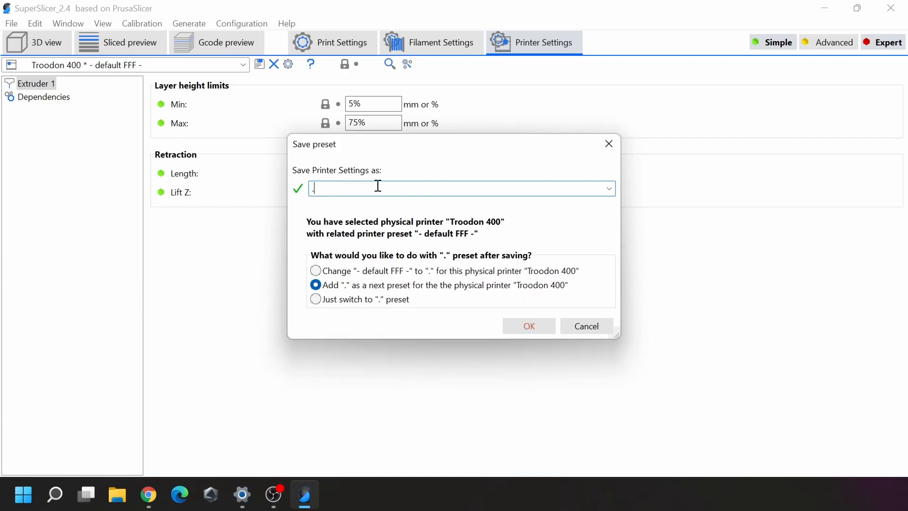
pyautogui.write('4 nozzle')
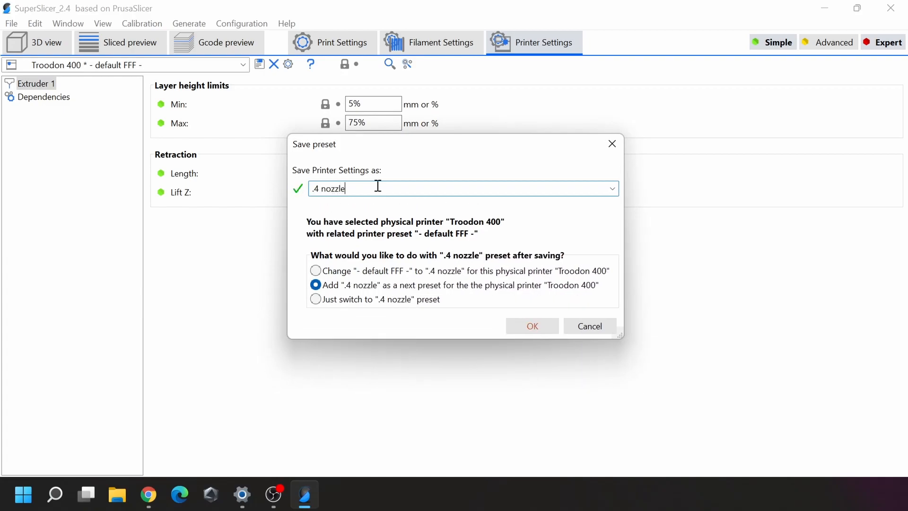
pyautogui.click(531, 331)
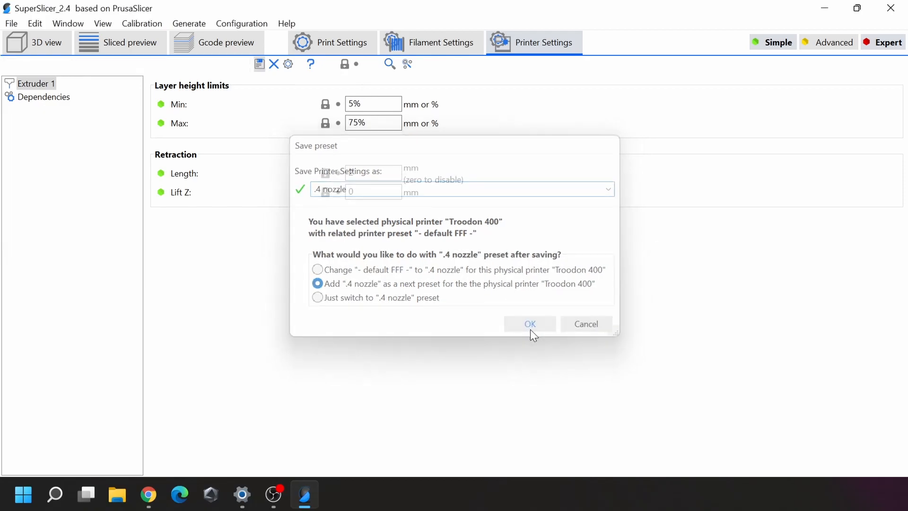
# Select the Troodon 400 '.4 nozzle' printer preset and show Expert-mode settings.
pyautogui.click(243, 66)
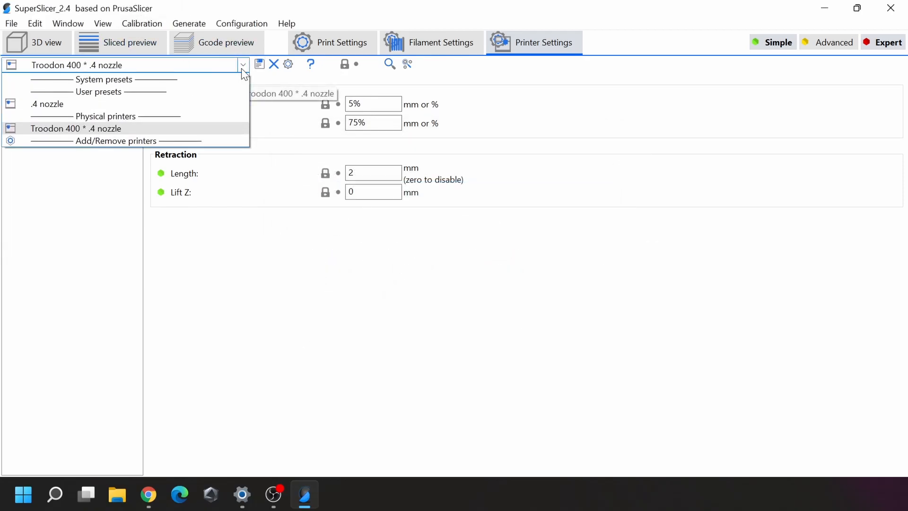
pyautogui.click(207, 131)
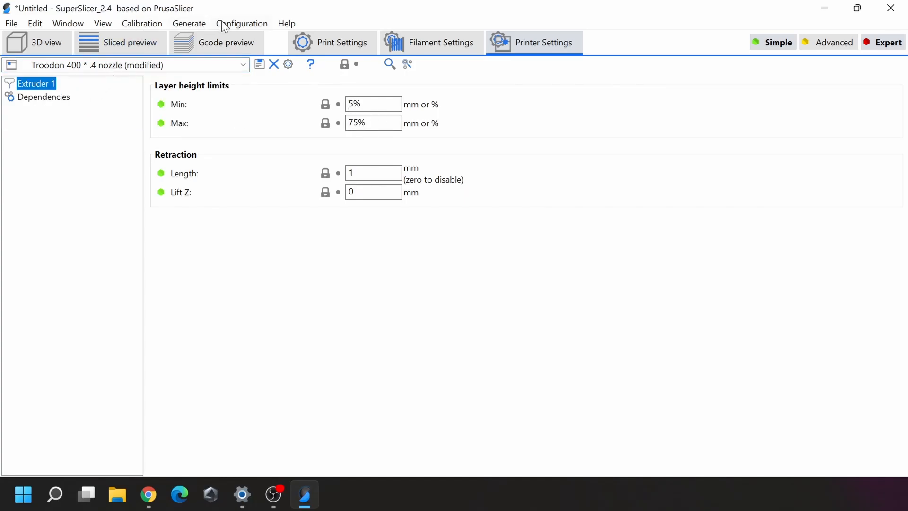
pyautogui.click(223, 23)
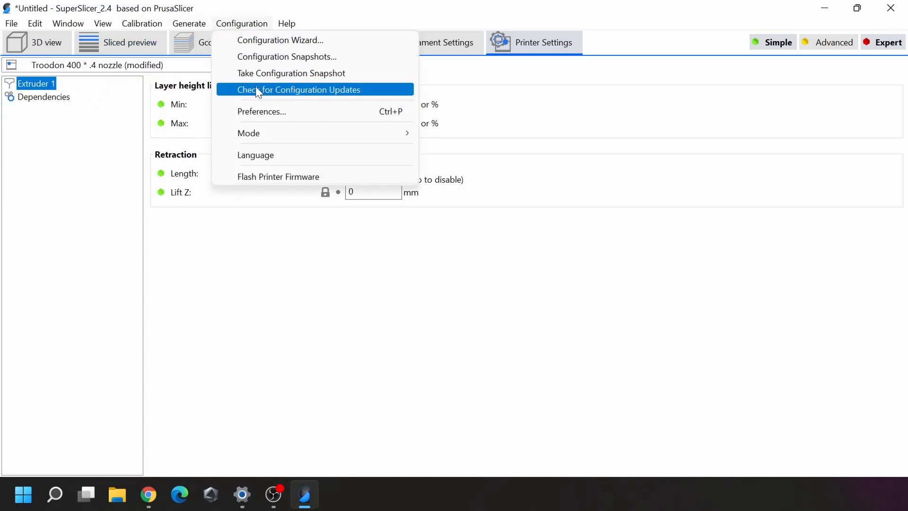
pyautogui.moveTo(318, 137)
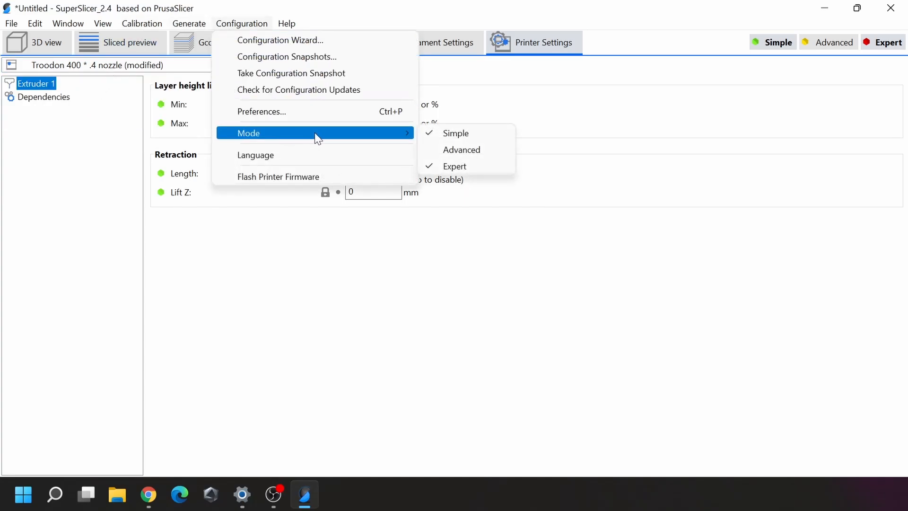
pyautogui.click(450, 133)
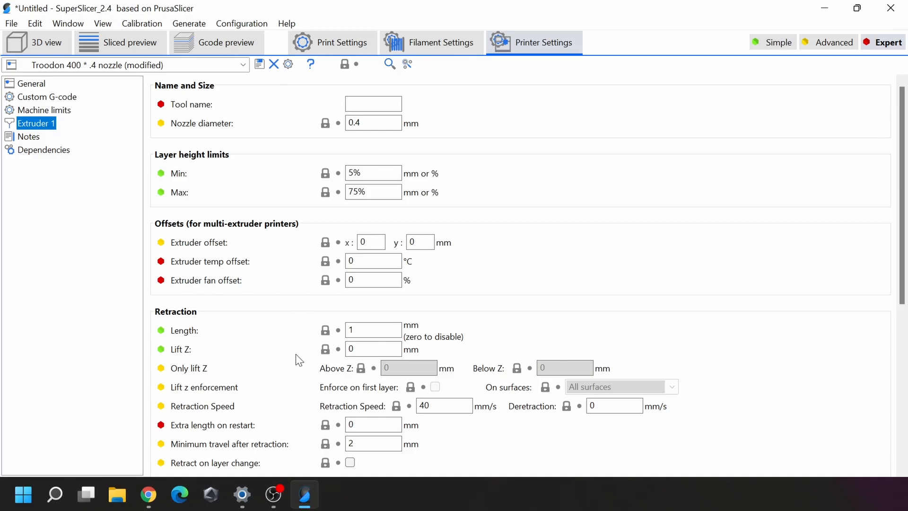
# Change the extruder seam gap from 15% to 5%.
pyautogui.scroll(-3, 298, 354)
pyautogui.scroll(-7, 322, 360)
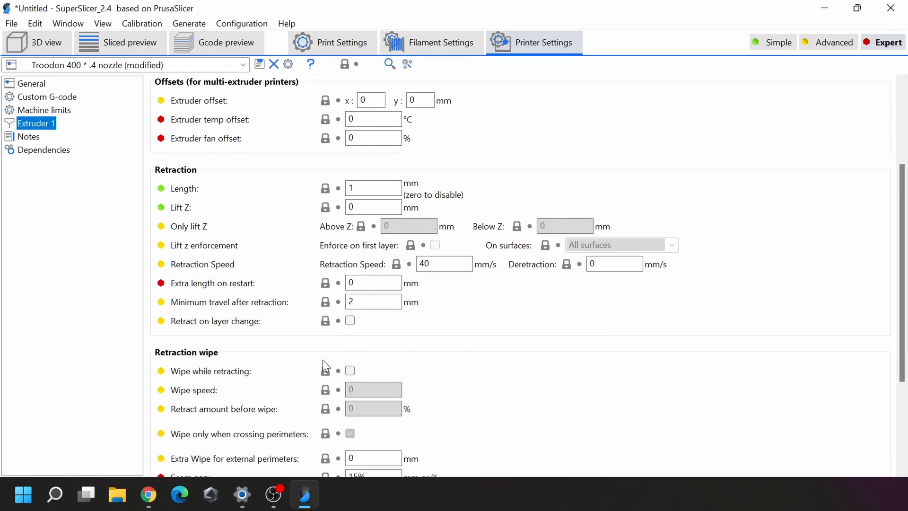
pyautogui.scroll(5, 331, 331)
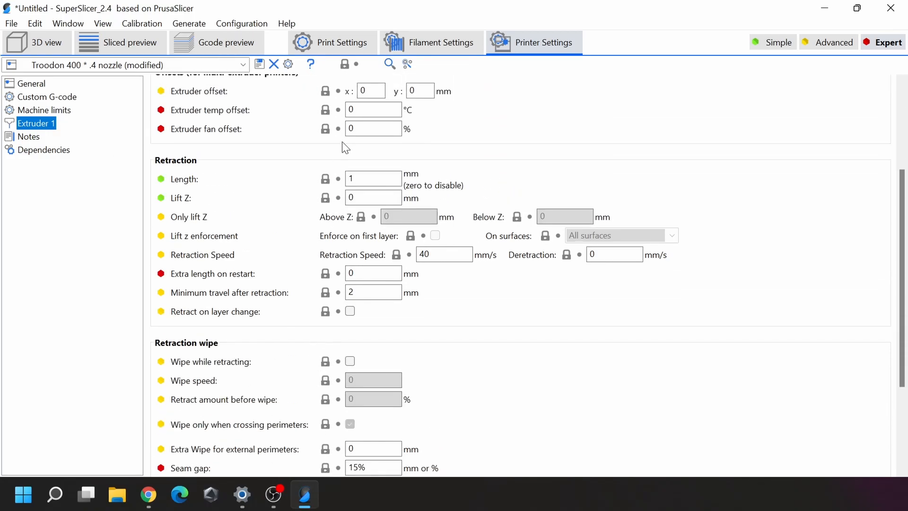
pyautogui.scroll(-5, 360, 307)
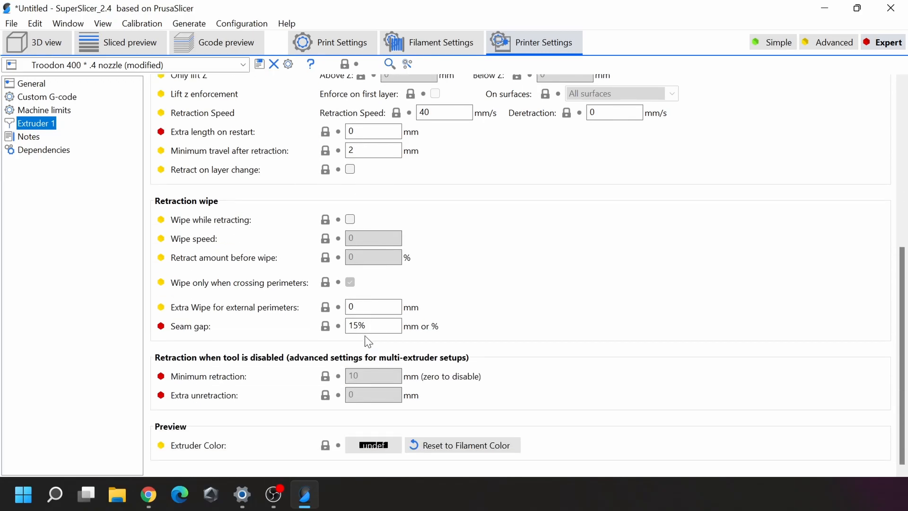
pyautogui.click(357, 326)
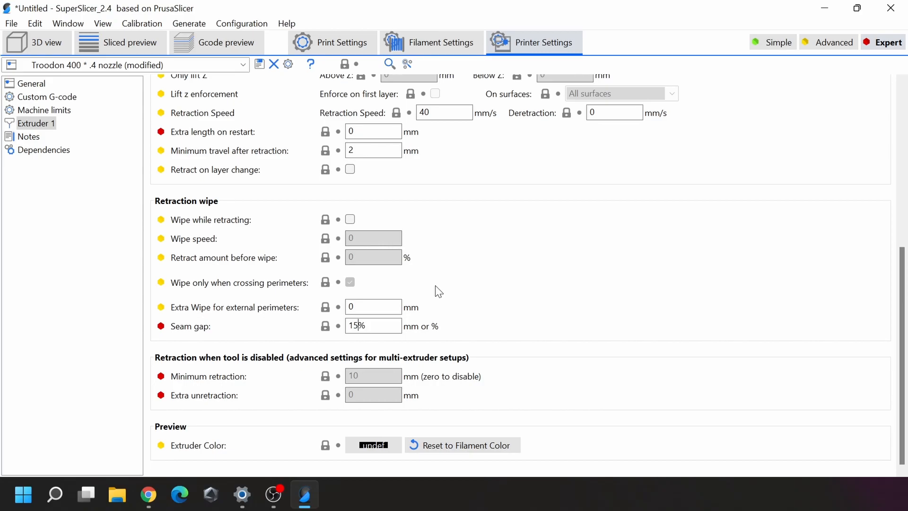
pyautogui.press('BackSpace')
pyautogui.press('BackSpace')
pyautogui.write('5')
pyautogui.scroll(3, 418, 385)
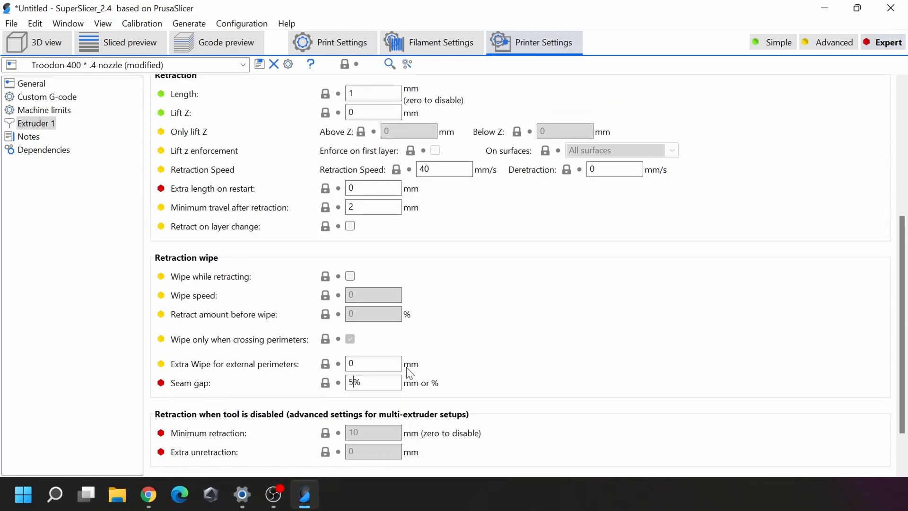
pyautogui.scroll(5, 407, 373)
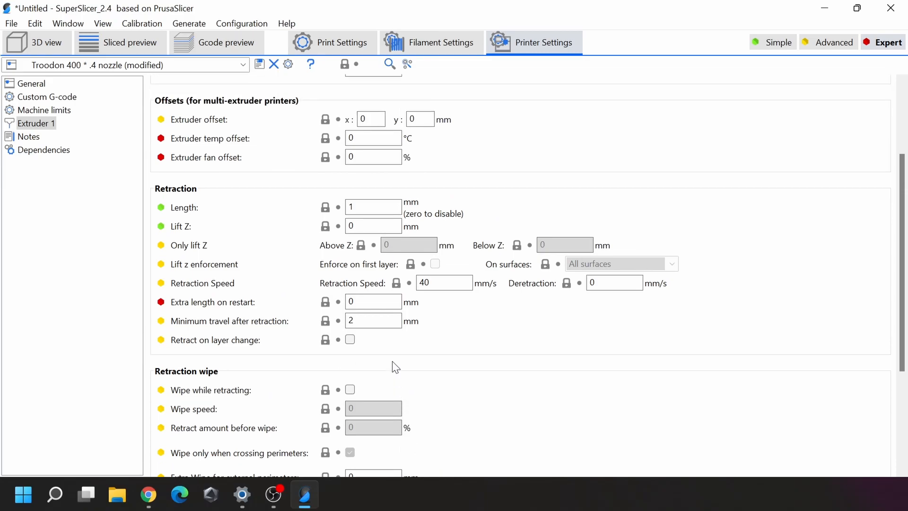
pyautogui.scroll(2, 339, 156)
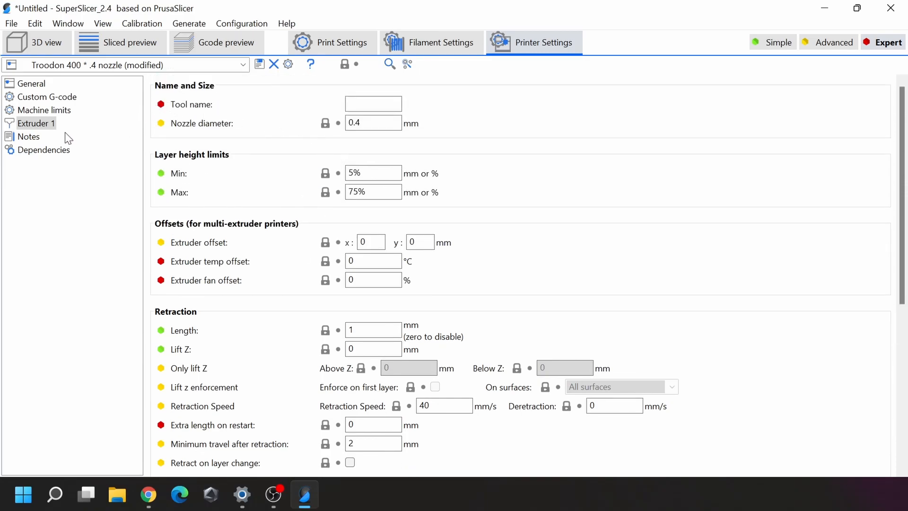
# Set the G-code flavor to Klipper on the General printer page.
pyautogui.click(44, 109)
pyautogui.click(47, 96)
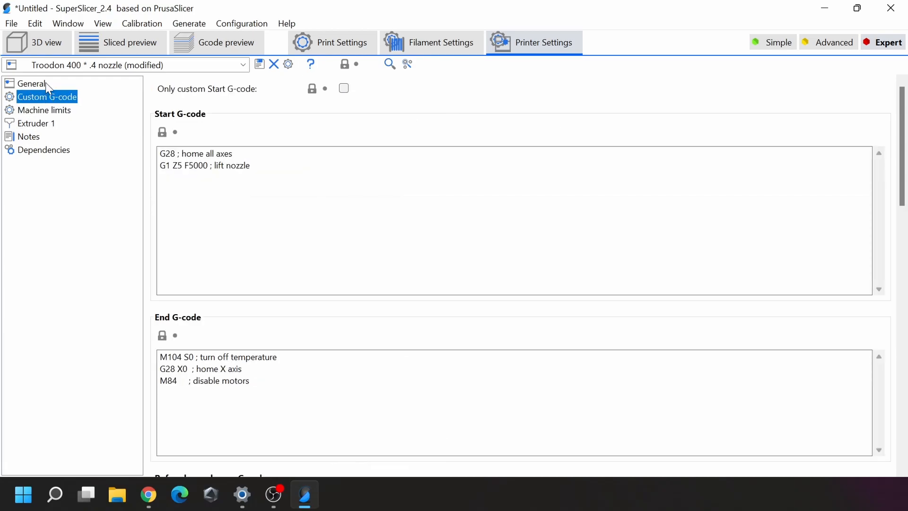
pyautogui.click(44, 82)
pyautogui.scroll(-3, 409, 328)
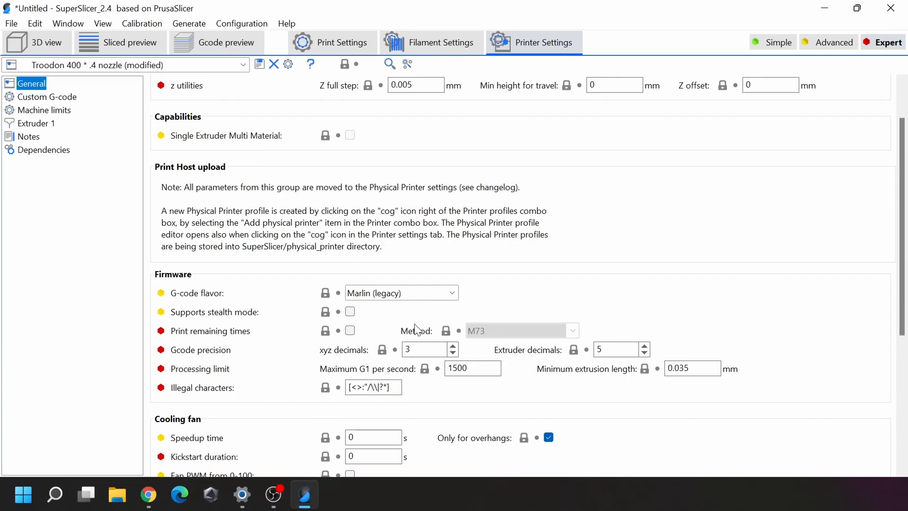
pyautogui.scroll(2, 432, 288)
pyautogui.click(452, 331)
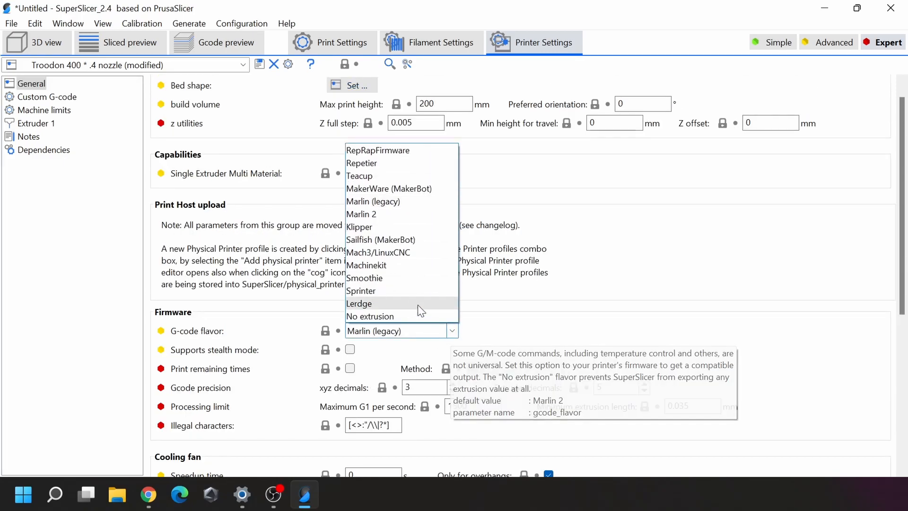
pyautogui.click(390, 227)
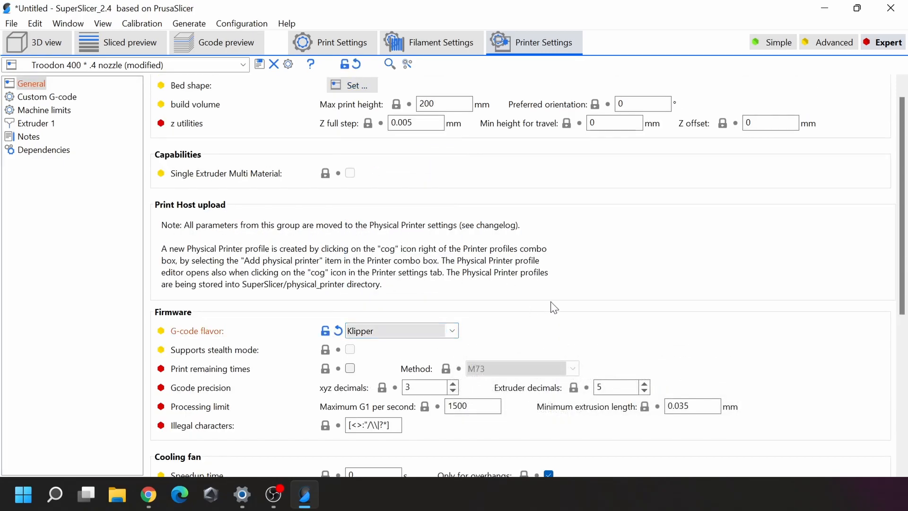
# Set Maximum G1 per second to 5000, extruder decimals to 10, and enable firmware retraction.
pyautogui.scroll(-6, 466, 326)
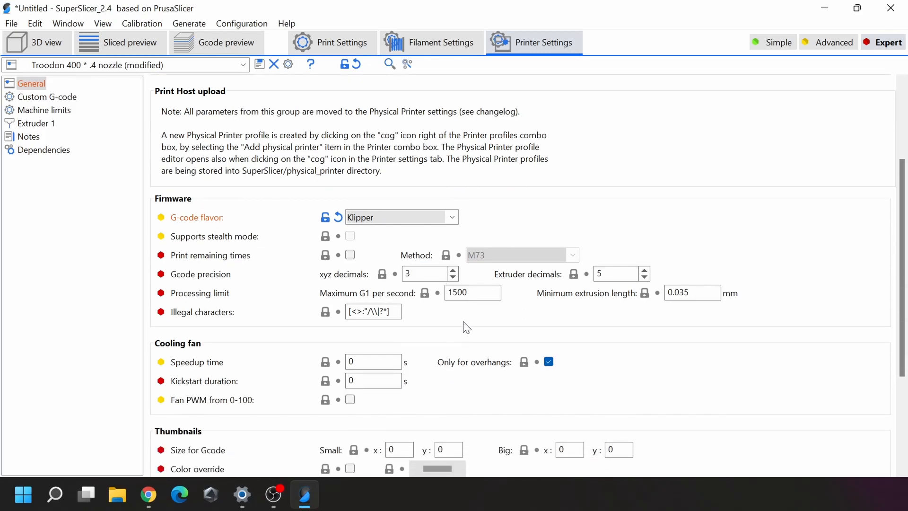
pyautogui.click(468, 293)
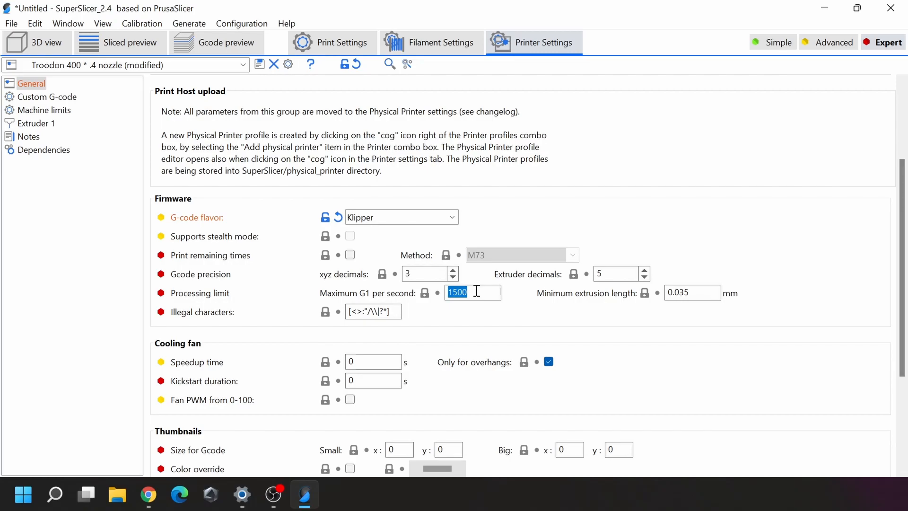
pyautogui.write('50')
pyautogui.click(697, 292)
pyautogui.write('0')
pyautogui.scroll(-5, 659, 331)
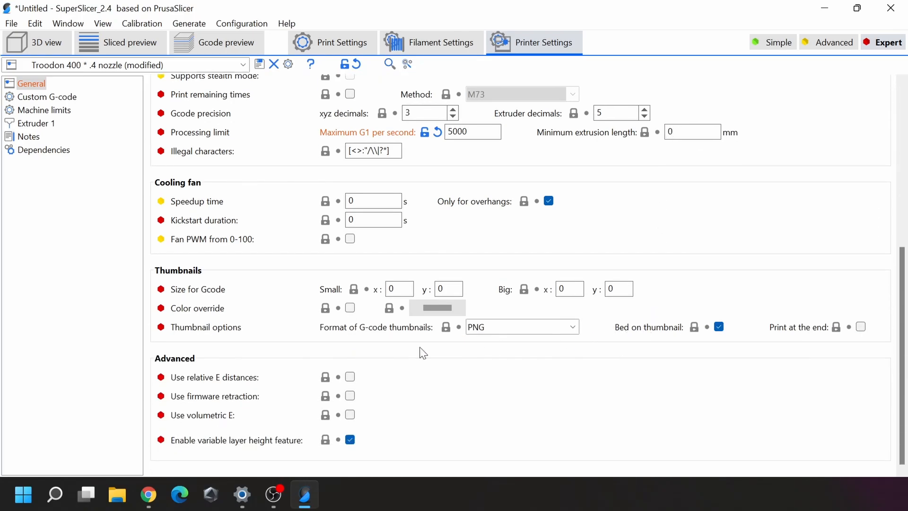
pyautogui.click(350, 396)
pyautogui.scroll(3, 446, 385)
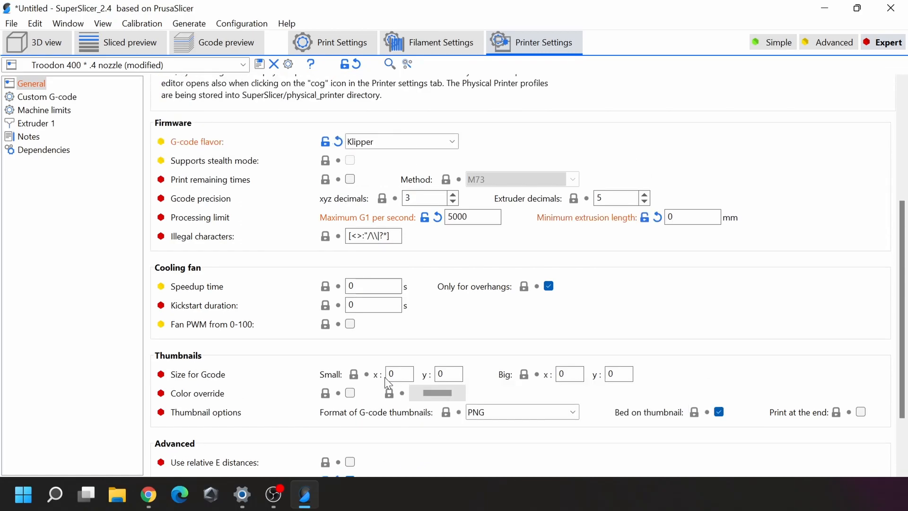
# Set the thumbnail sizes to 32×32 and 400×300.
pyautogui.doubleClick(400, 374)
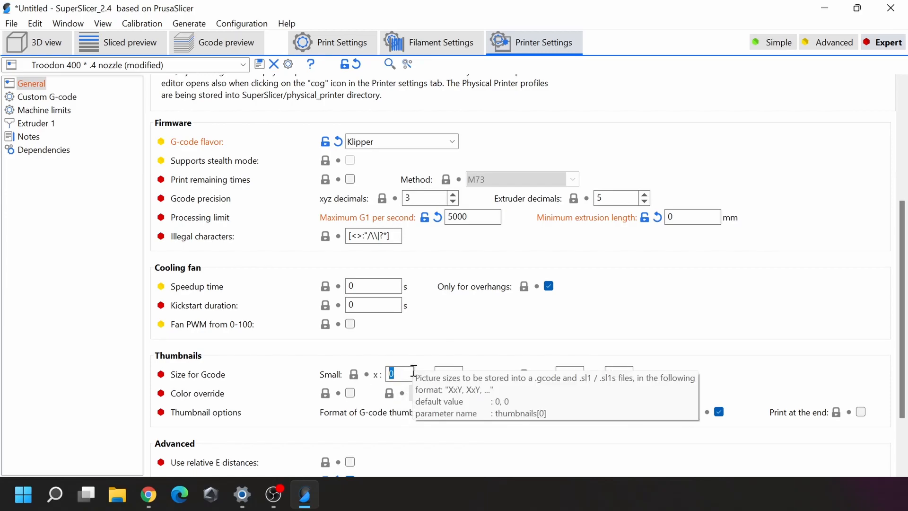
pyautogui.write('32')
pyautogui.click(440, 373)
pyautogui.doubleClick(439, 374)
pyautogui.write('32')
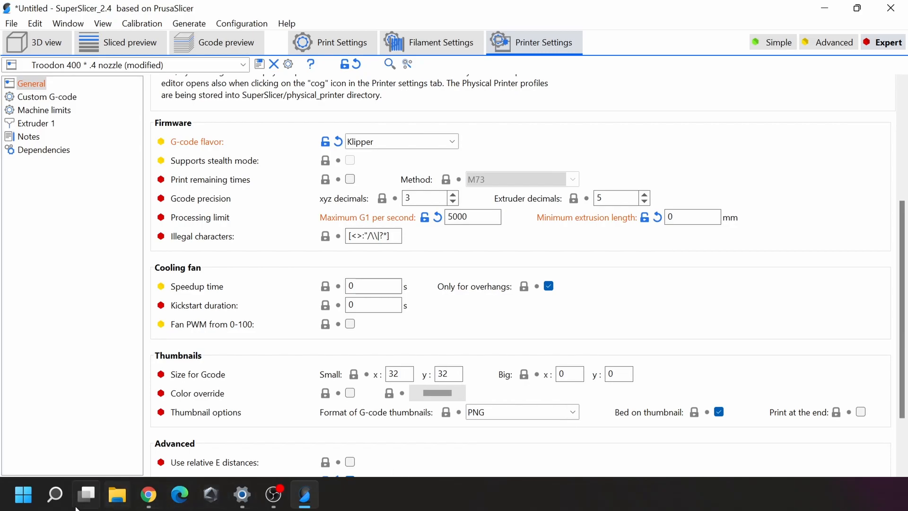
pyautogui.doubleClick(562, 374)
pyautogui.write('400')
pyautogui.press('Tab')
pyautogui.write('300')
pyautogui.scroll(3, 293, 299)
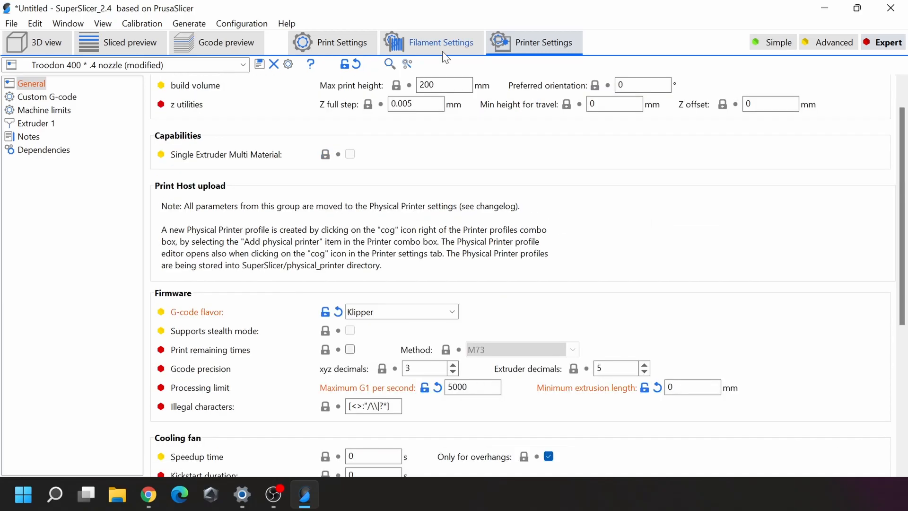
pyautogui.scroll(5, 614, 373)
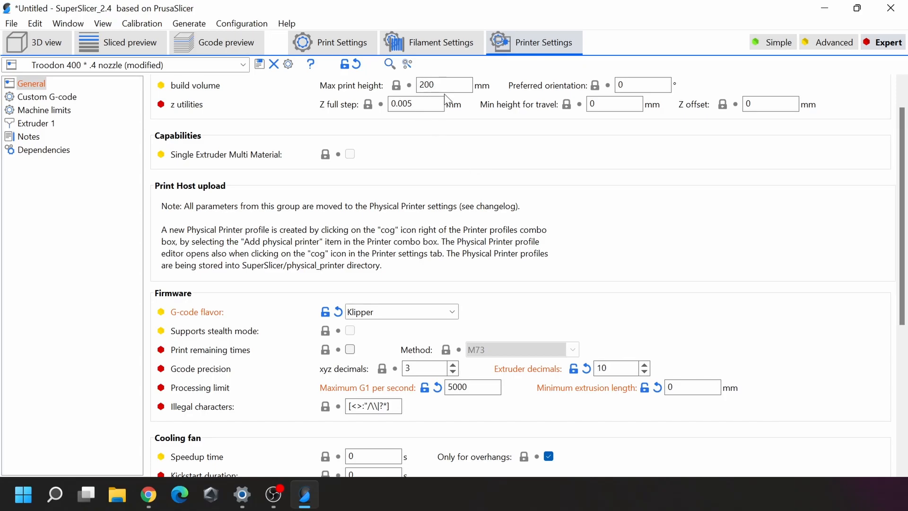
pyautogui.moveTo(444, 89); pyautogui.dragTo(380, 92)
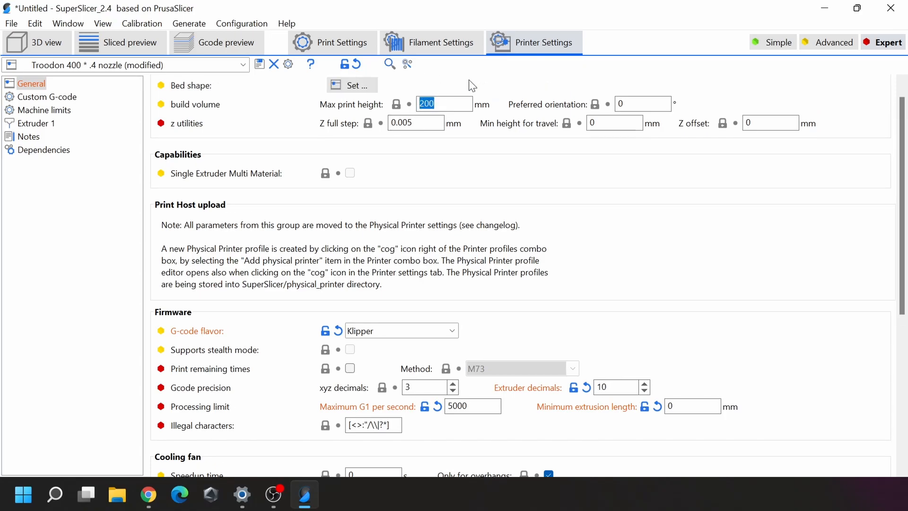
# Enter a 470 mm max print height and set the bed shape size to 400 × 400 mm.
pyautogui.write('470')
pyautogui.click(358, 87)
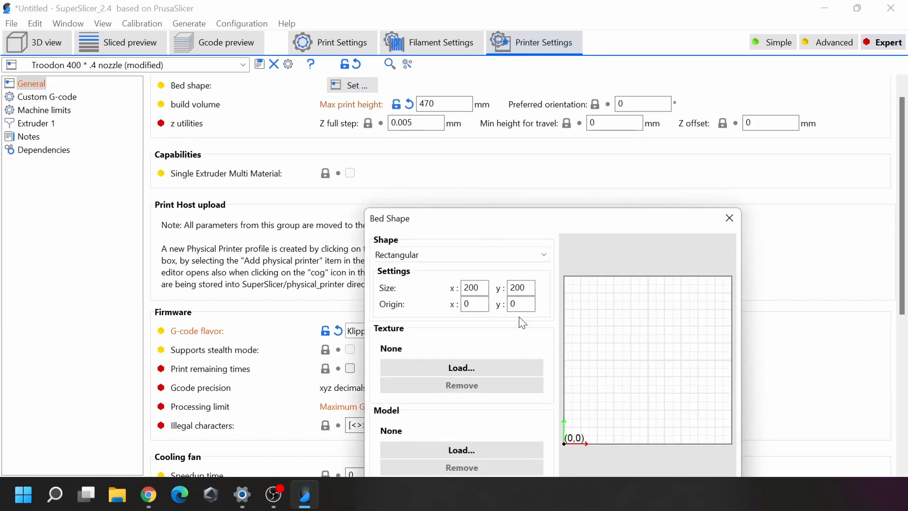
pyautogui.doubleClick(477, 288)
pyautogui.write('400')
pyautogui.press('Tab')
pyautogui.write('4')
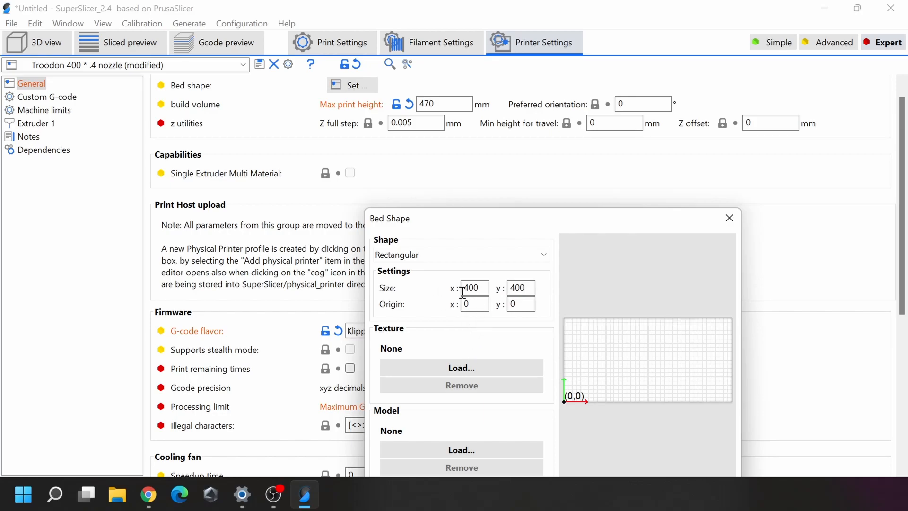
pyautogui.moveTo(527, 222); pyautogui.dragTo(472, 146)
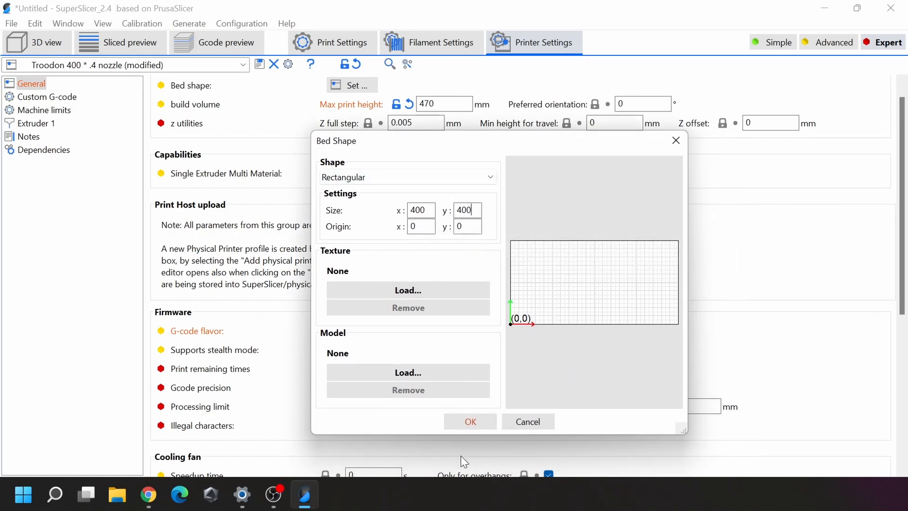
pyautogui.click(464, 420)
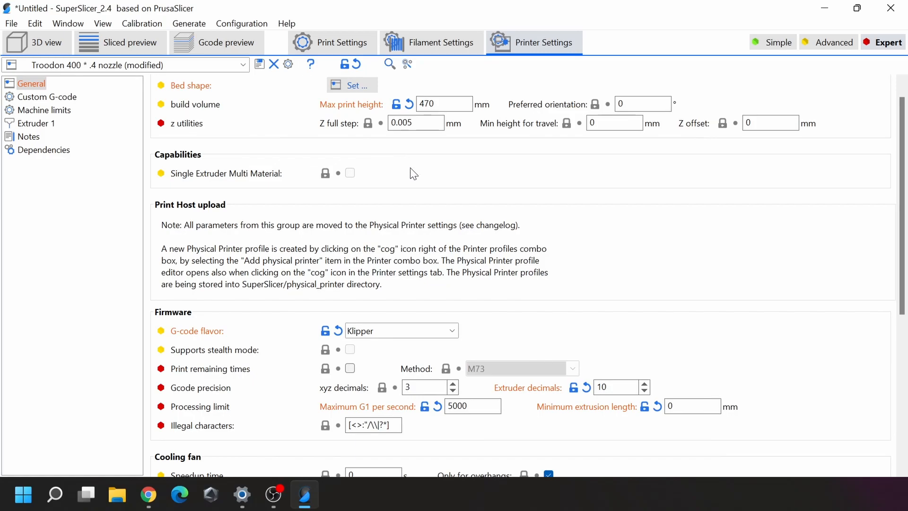
pyautogui.scroll(1, 427, 191)
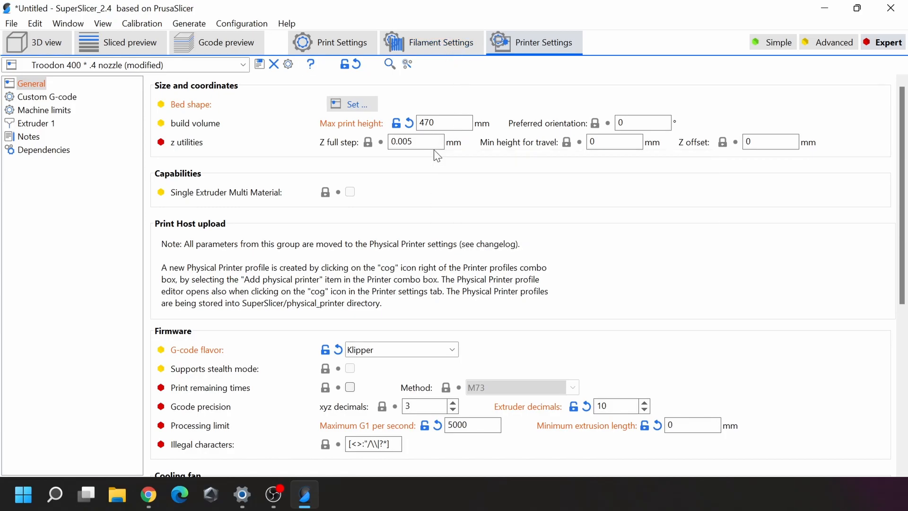
# Launch Windows Calculator from the Start menu and bring its window onto the screen.
pyautogui.moveTo(434, 140)
pyautogui.click(22, 492)
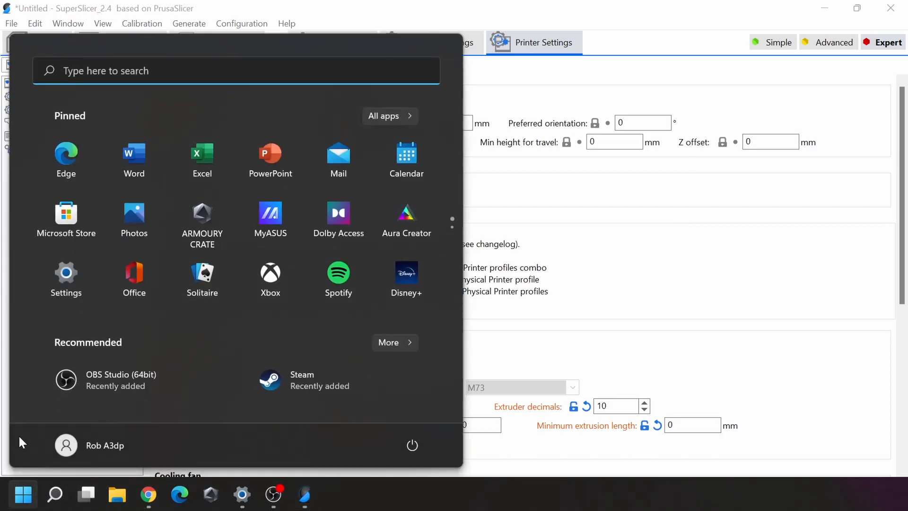
pyautogui.write('ca')
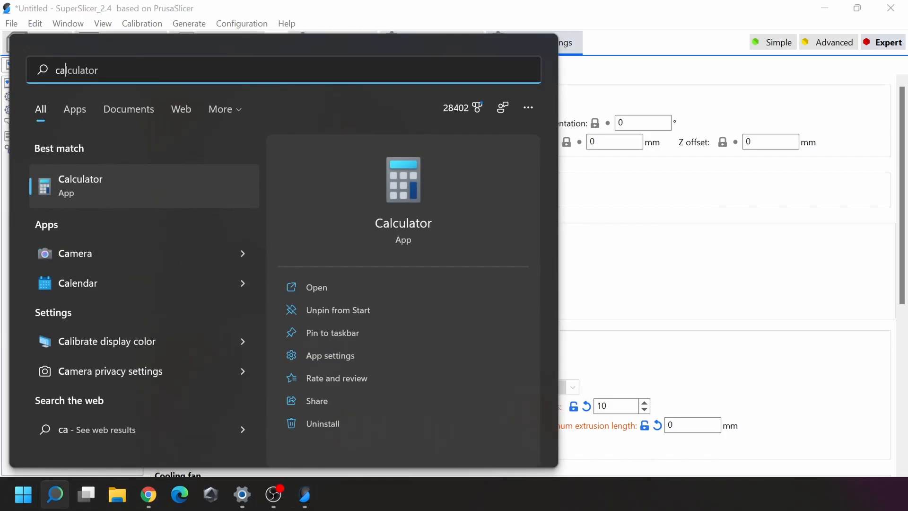
pyautogui.click(186, 187)
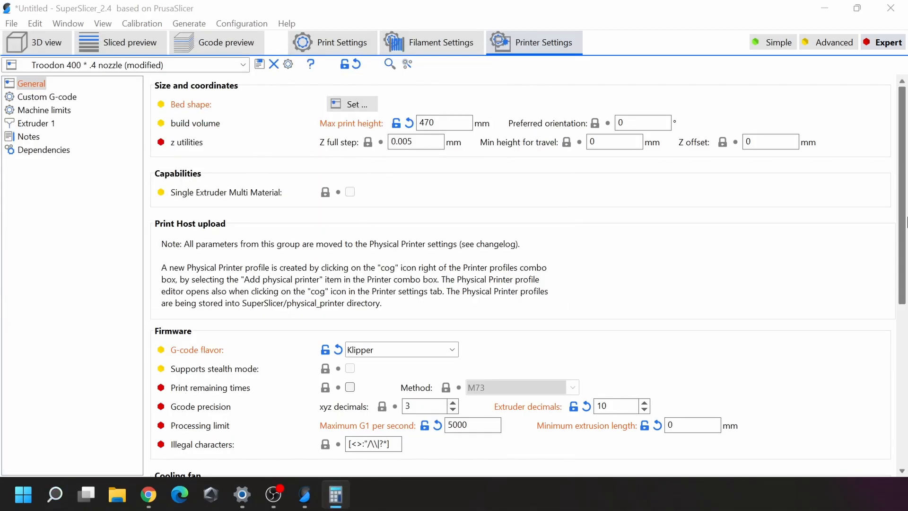
pyautogui.moveTo(0, 14); pyautogui.dragTo(318, 59)
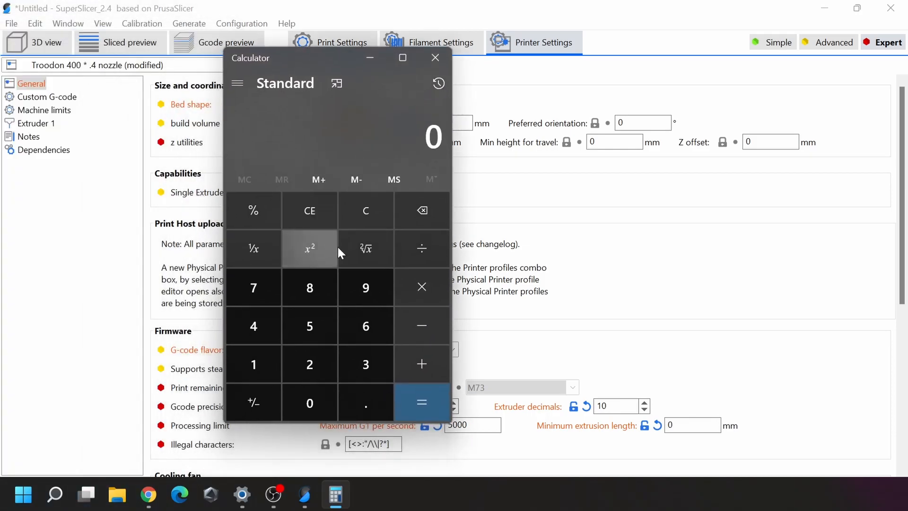
# Compute 8 ÷ 200 in Calculator to get 0.04.
pyautogui.click(314, 289)
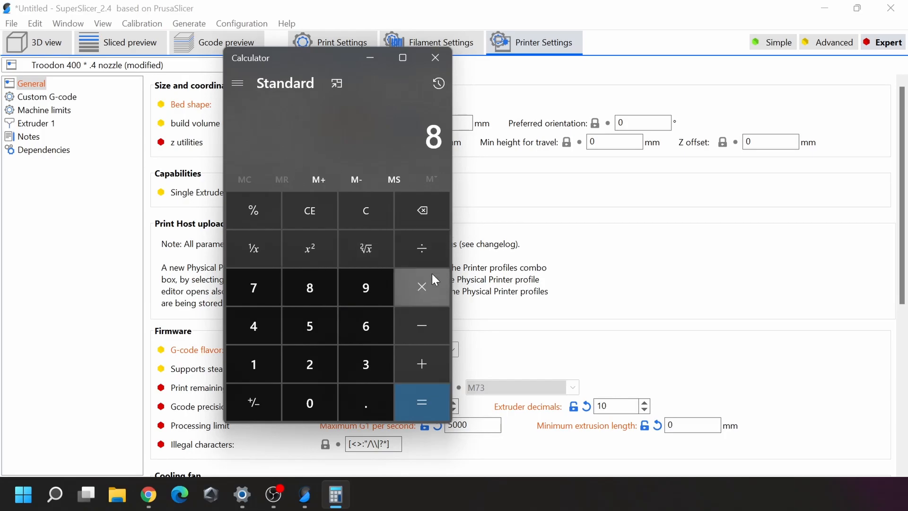
pyautogui.click(426, 256)
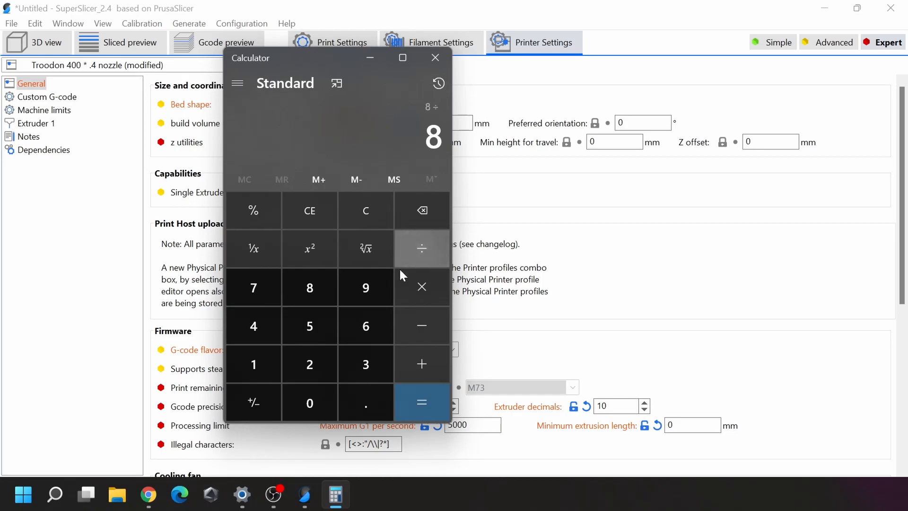
pyautogui.click(321, 367)
pyautogui.click(316, 403)
pyautogui.click(317, 406)
pyautogui.click(410, 404)
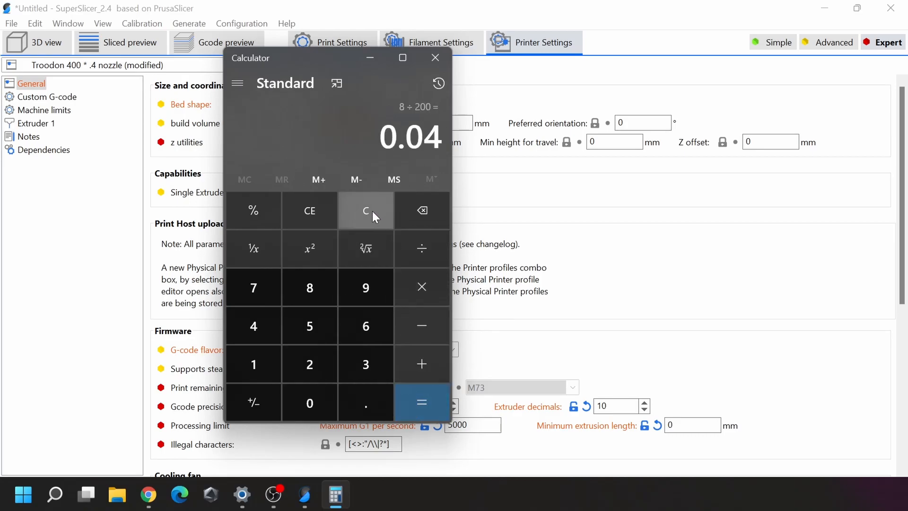
# Halve 0.04 to 0.02, clear the display, and move Calculator aside.
pyautogui.click(422, 254)
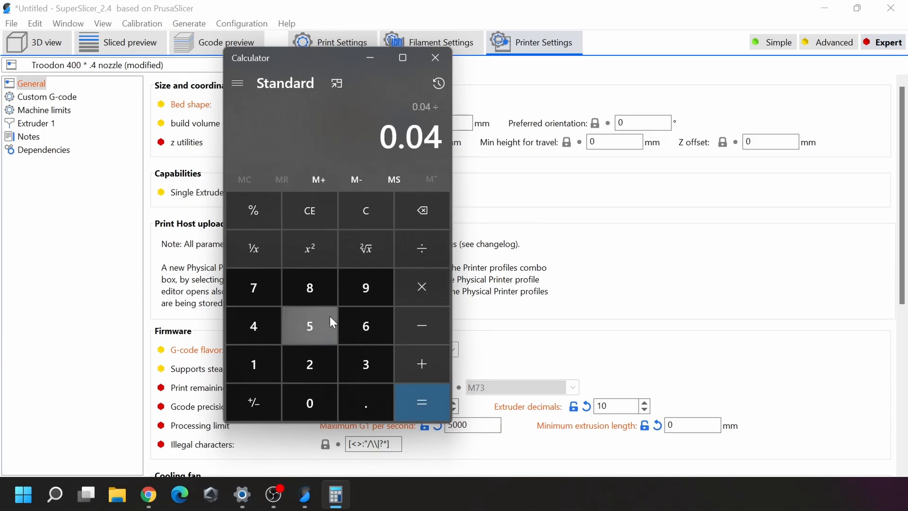
pyautogui.click(309, 364)
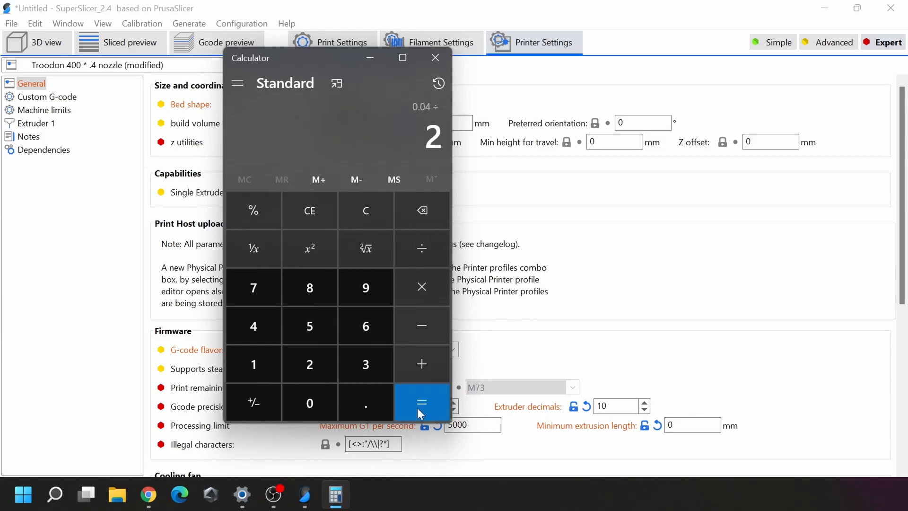
pyautogui.click(429, 407)
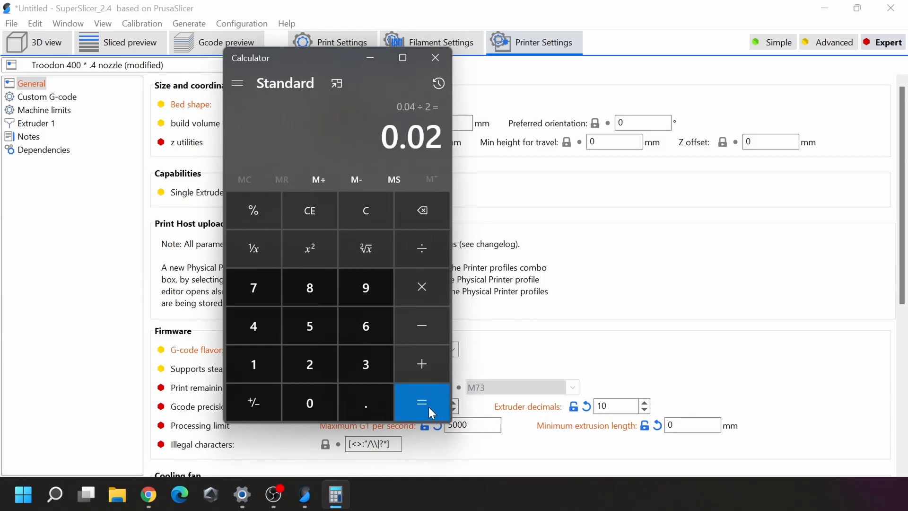
pyautogui.click(371, 216)
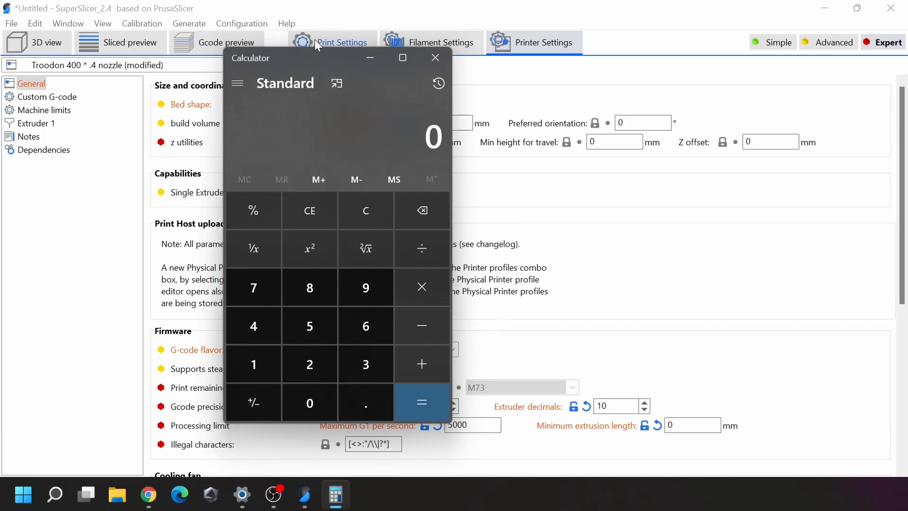
pyautogui.moveTo(319, 52); pyautogui.dragTo(191, 81)
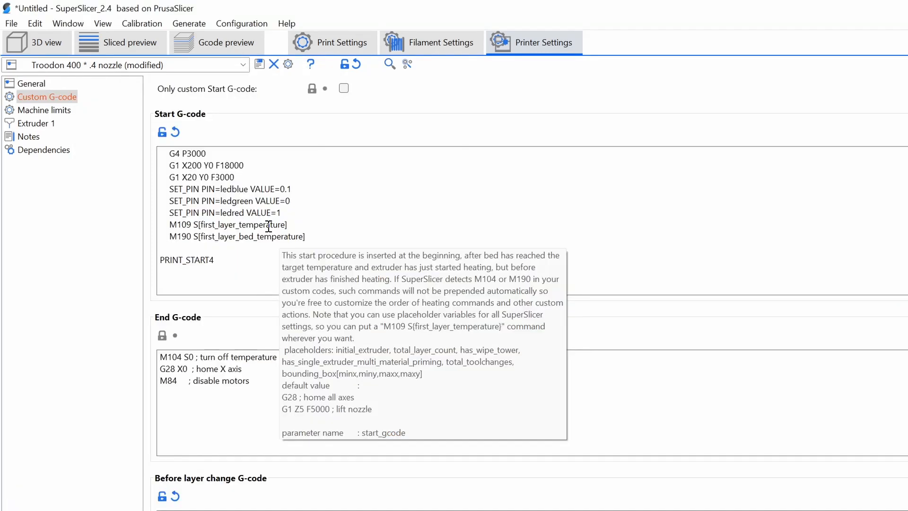
# Inspect the printer's Start and End G-code by selecting their text.
pyautogui.scroll(4, 269, 218)
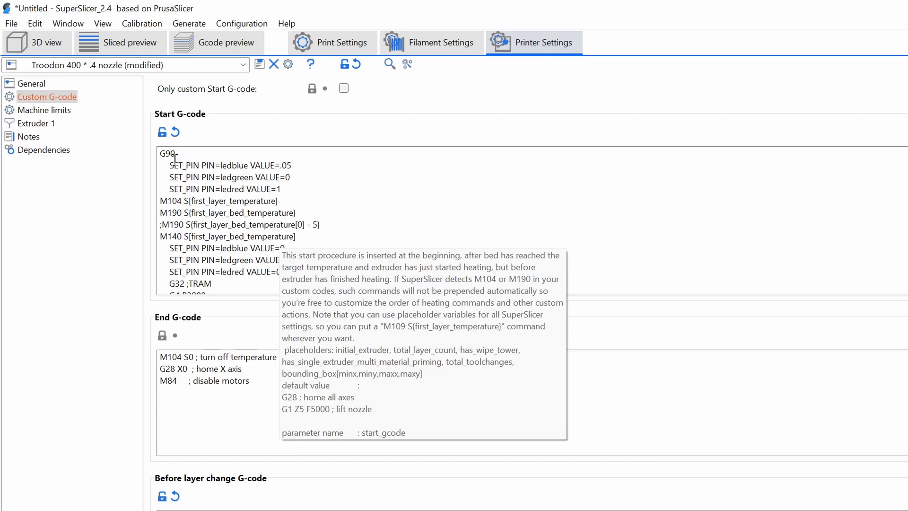
pyautogui.moveTo(164, 154); pyautogui.dragTo(303, 338)
pyautogui.moveTo(241, 420); pyautogui.dragTo(134, 333)
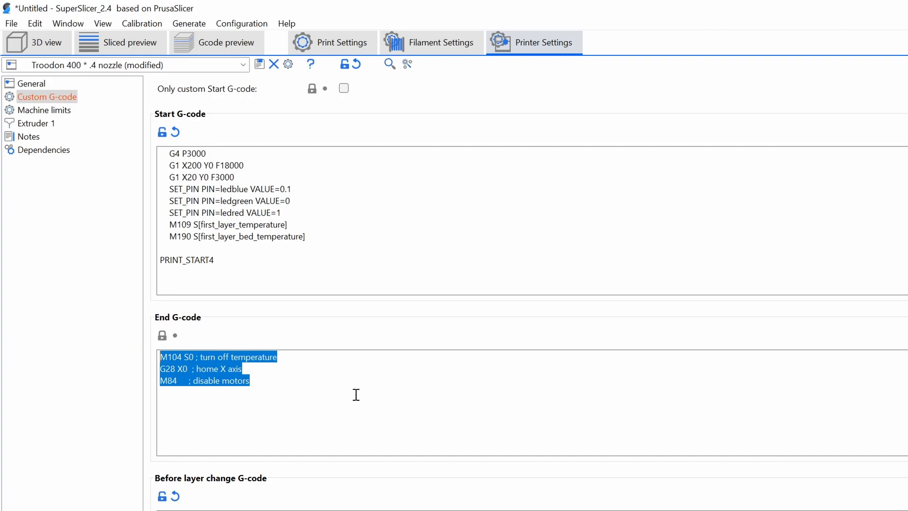
pyautogui.click(346, 401)
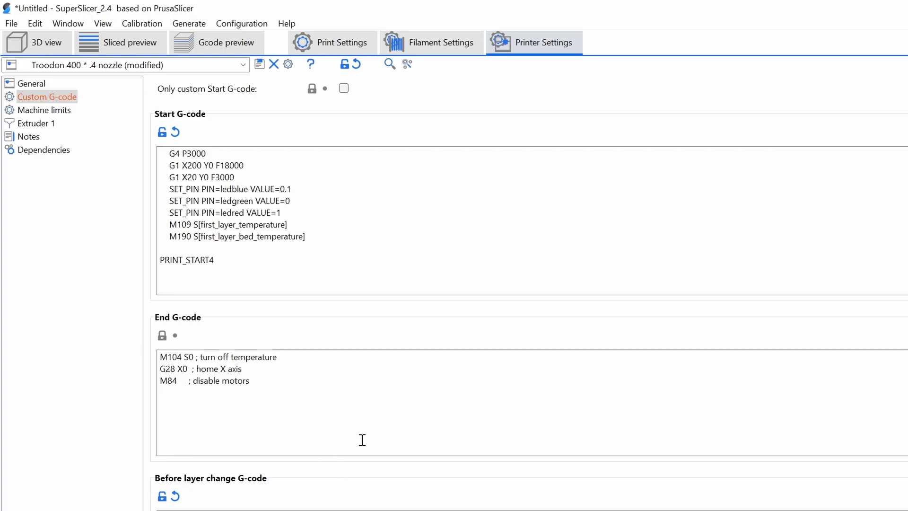
pyautogui.moveTo(260, 263); pyautogui.dragTo(226, 143)
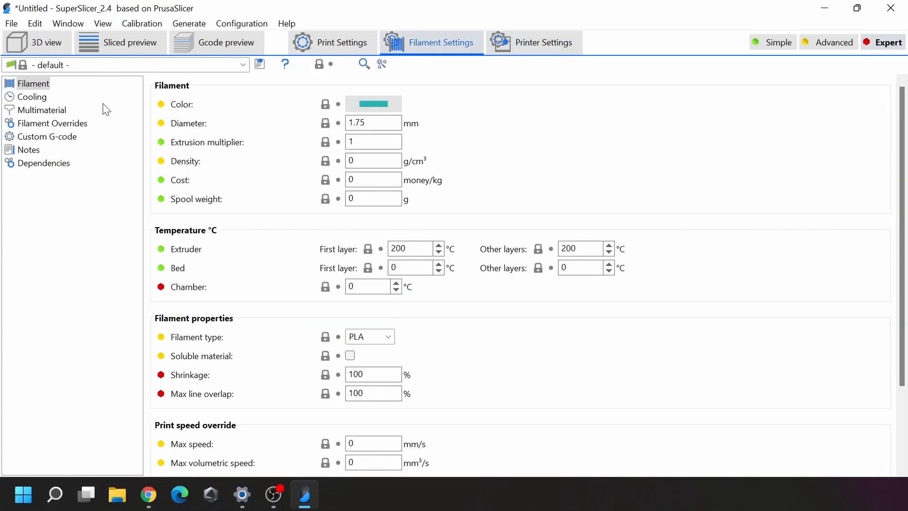
# Change the filament extrusion multiplier from 1 to .96.
pyautogui.click(371, 142)
pyautogui.click(157, 24)
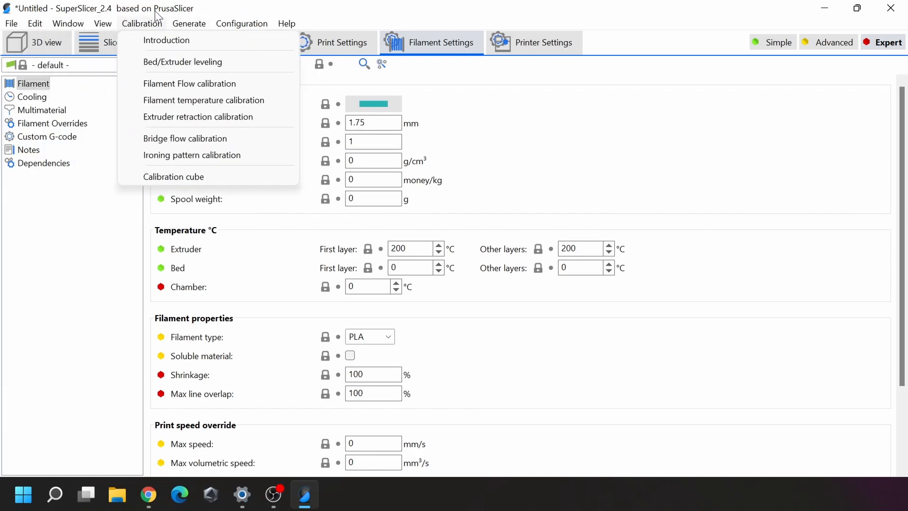
pyautogui.click(225, 10)
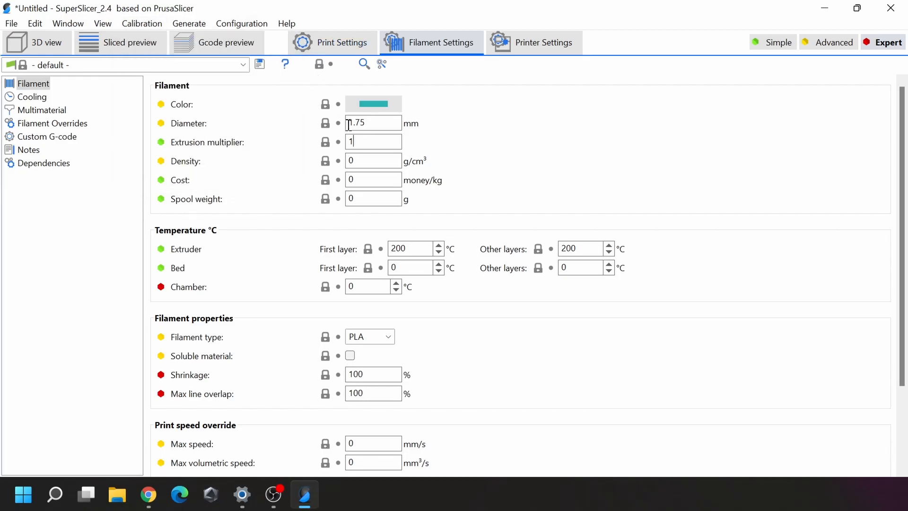
pyautogui.moveTo(370, 142); pyautogui.dragTo(347, 132)
pyautogui.press('BackSpace')
pyautogui.write('.')
pyautogui.press('Tab')
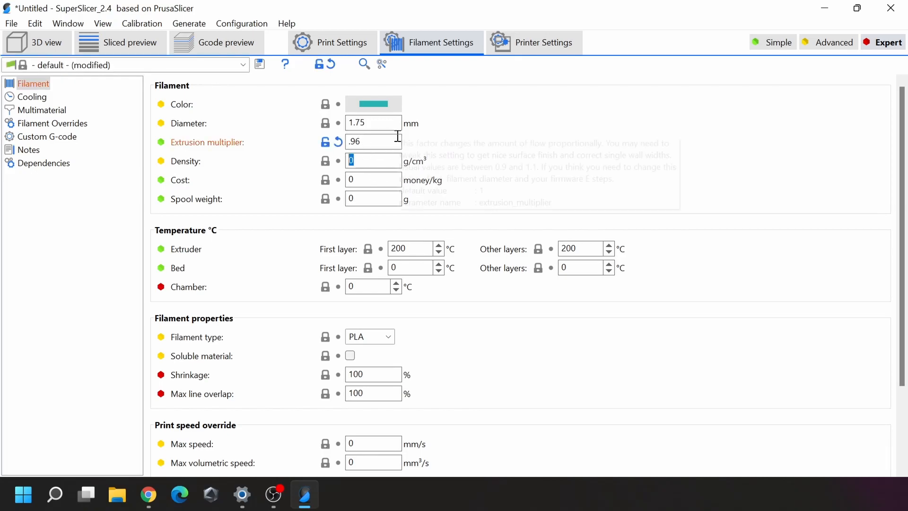
# Set the filament density to 1.29 g/cm³.
pyautogui.moveTo(397, 136)
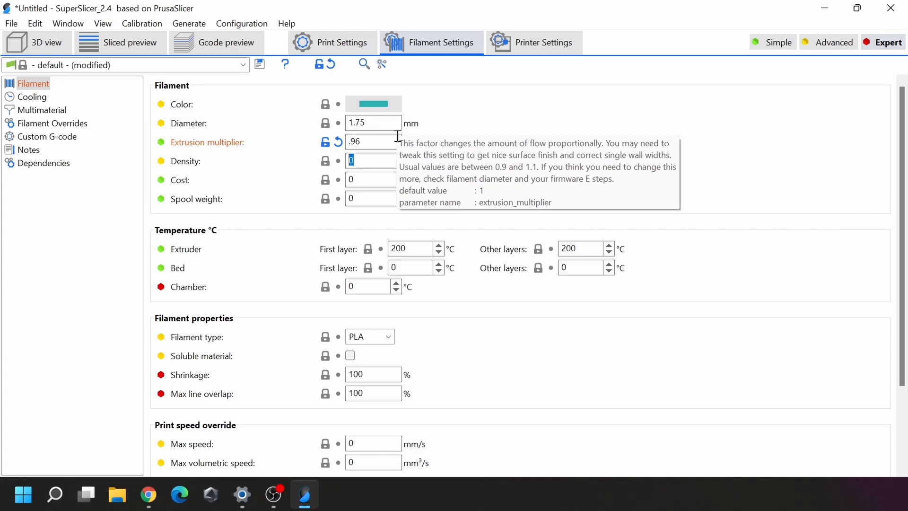
pyautogui.write('.29')
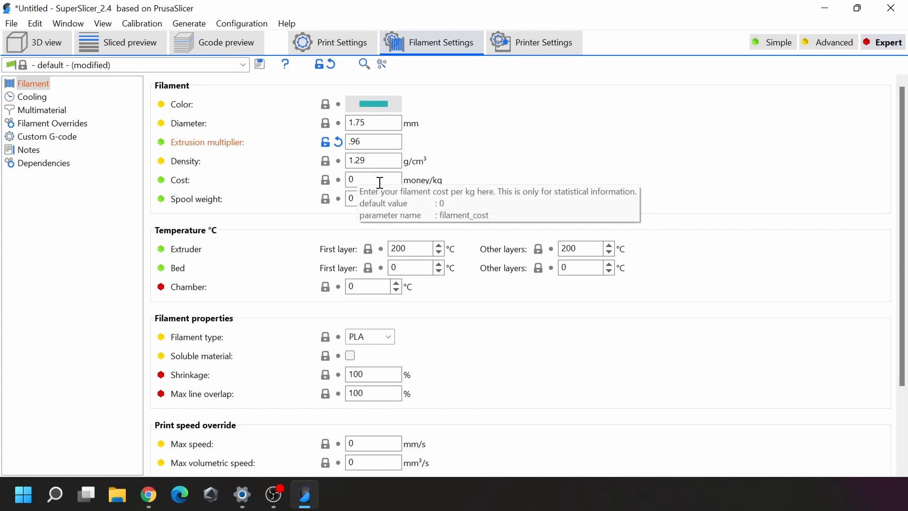
pyautogui.click(360, 199)
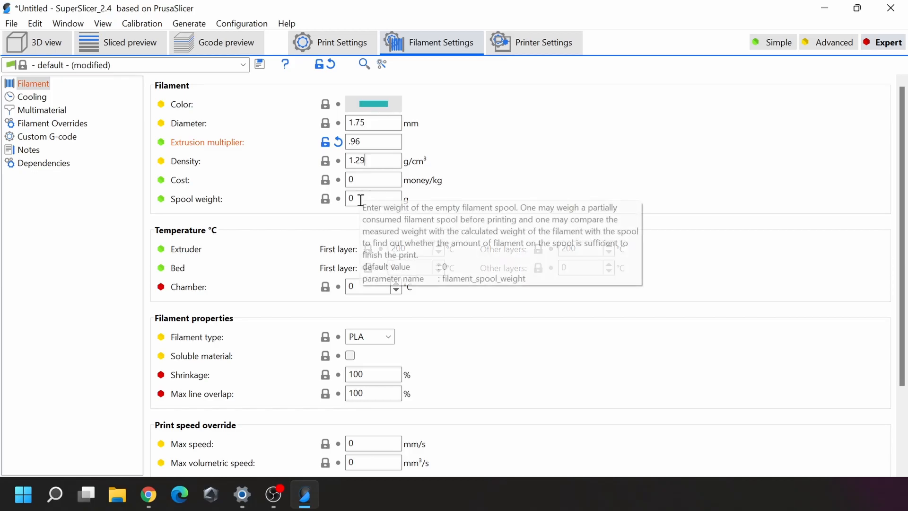
pyautogui.moveTo(355, 198)
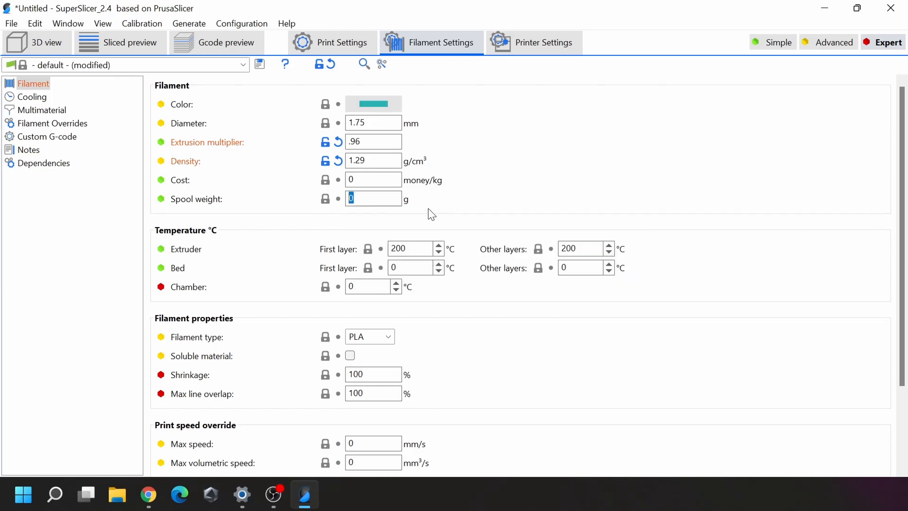
pyautogui.scroll(-1, 443, 259)
pyautogui.click(424, 220)
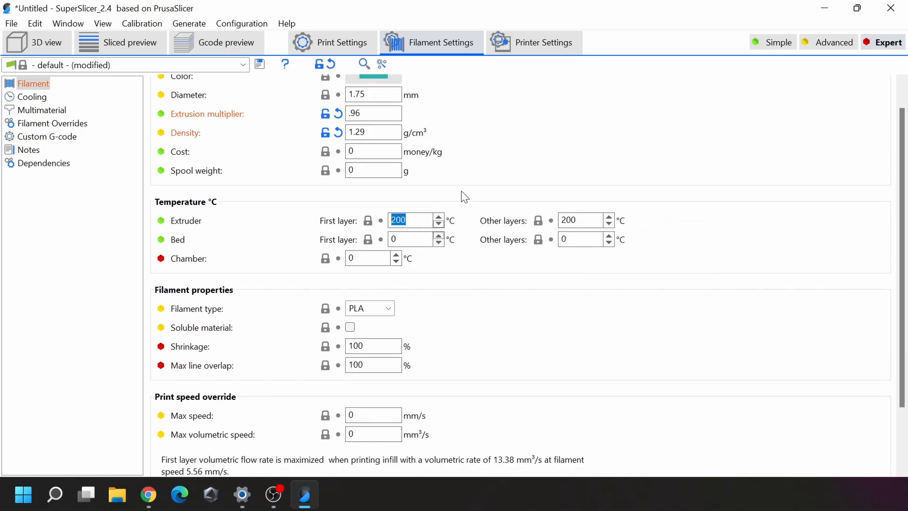
# Set first-layer and other-layers extruder temperatures to 250 °C and filament type to ABS.
pyautogui.write('2')
pyautogui.press('Tab')
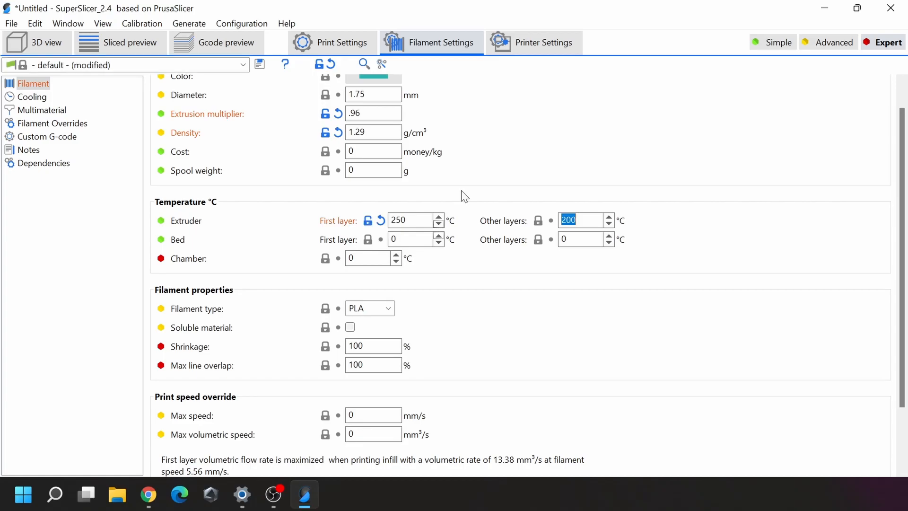
pyautogui.write('25')
pyautogui.click(369, 310)
pyautogui.click(388, 308)
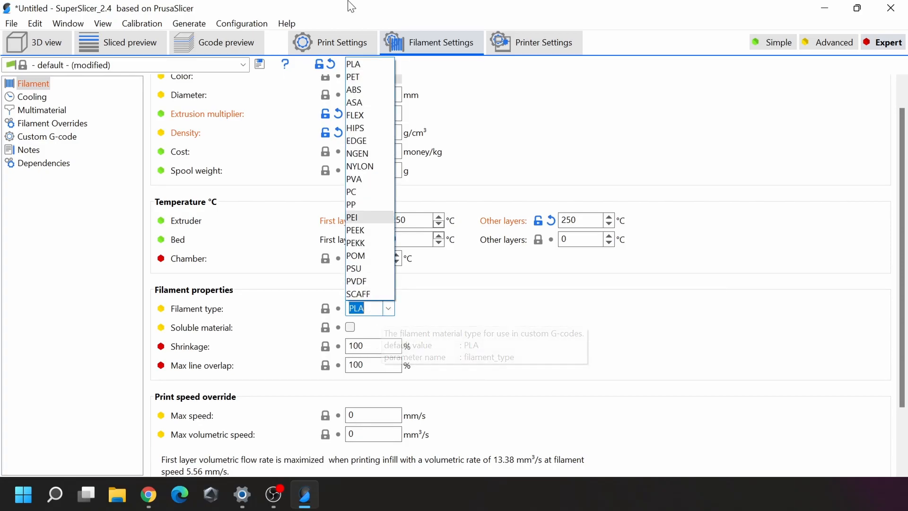
pyautogui.click(357, 90)
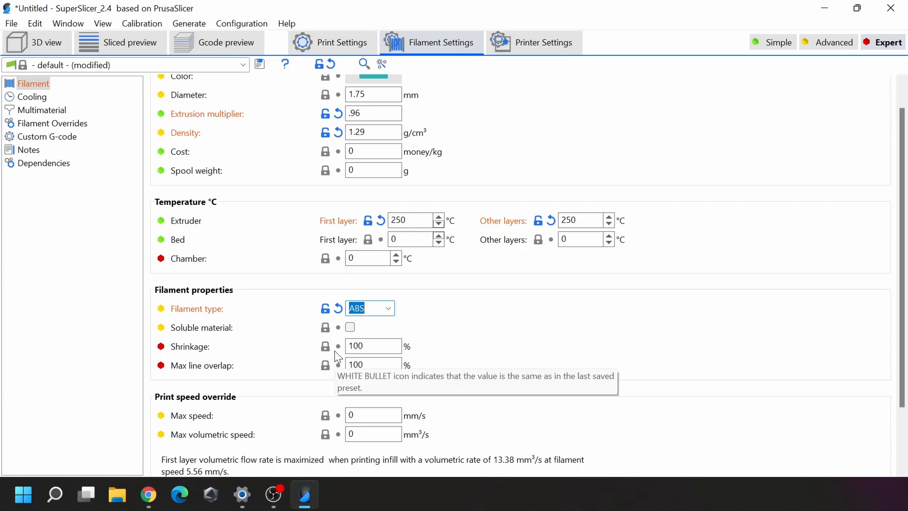
# Set the max volumetric speed to 20 mm³/s.
pyautogui.scroll(-2, 296, 397)
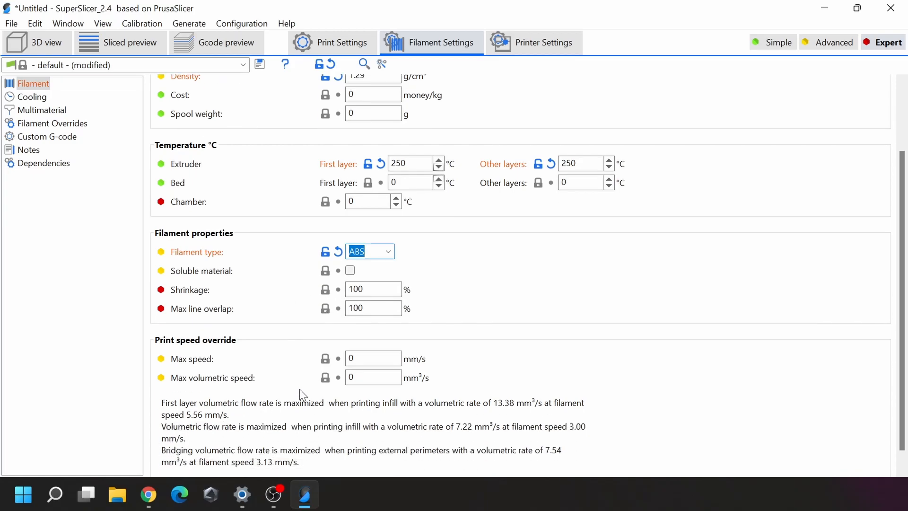
pyautogui.click(355, 376)
pyautogui.write('13')
pyautogui.press('BackSpace')
pyautogui.press('BackSpace')
pyautogui.write('22')
pyautogui.press('BackSpace')
pyautogui.write('0')
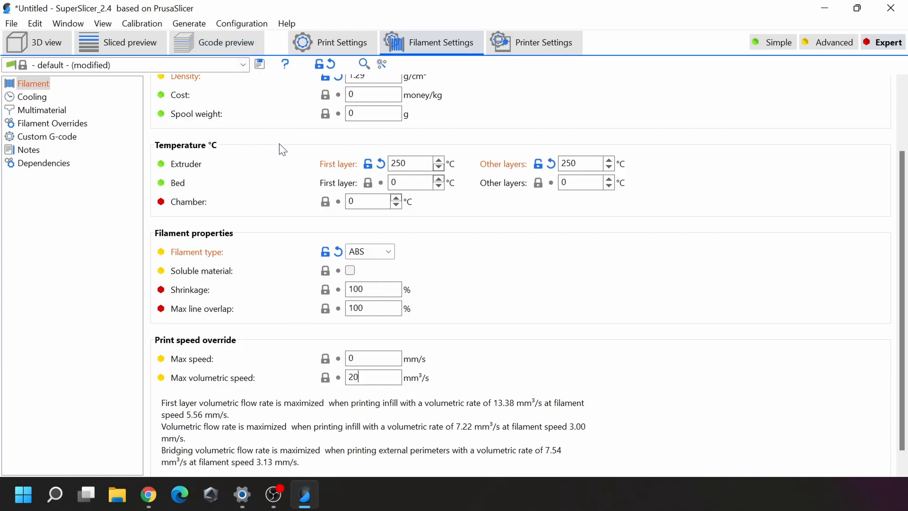
pyautogui.scroll(3, 283, 142)
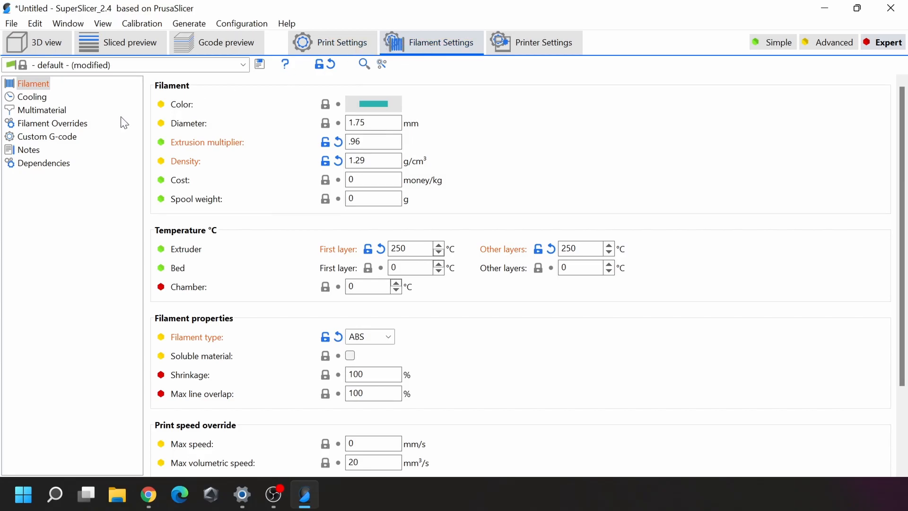
# In Cooling, enable the fan below 20 s layers, set a 10 s layer-time goal, then open Custom G-code.
pyautogui.click(38, 98)
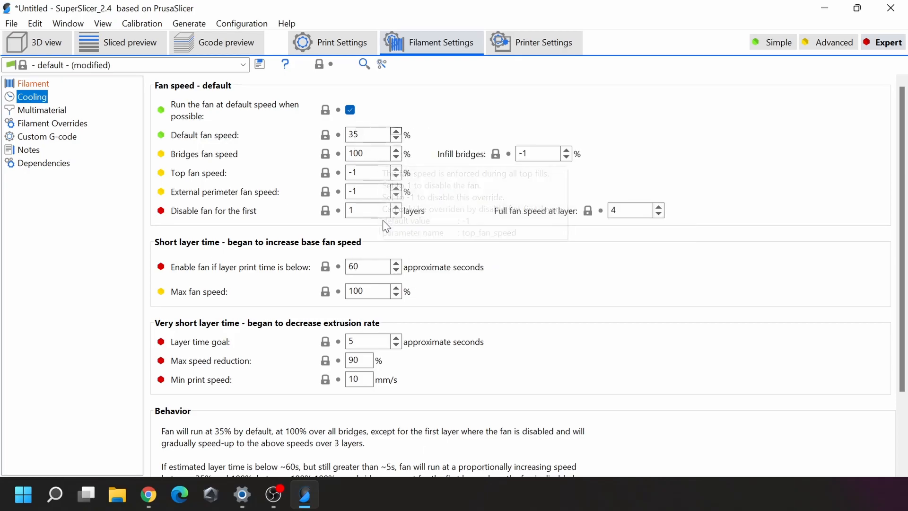
pyautogui.doubleClick(367, 267)
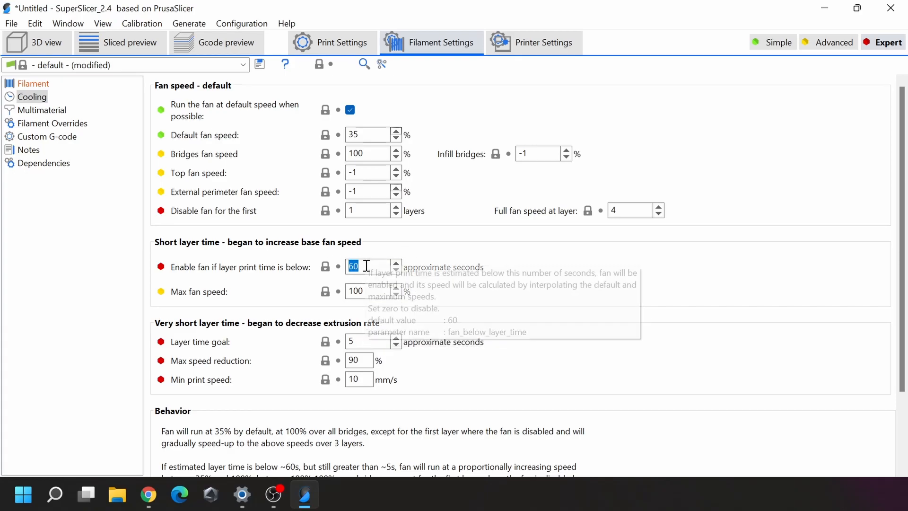
pyautogui.write('20')
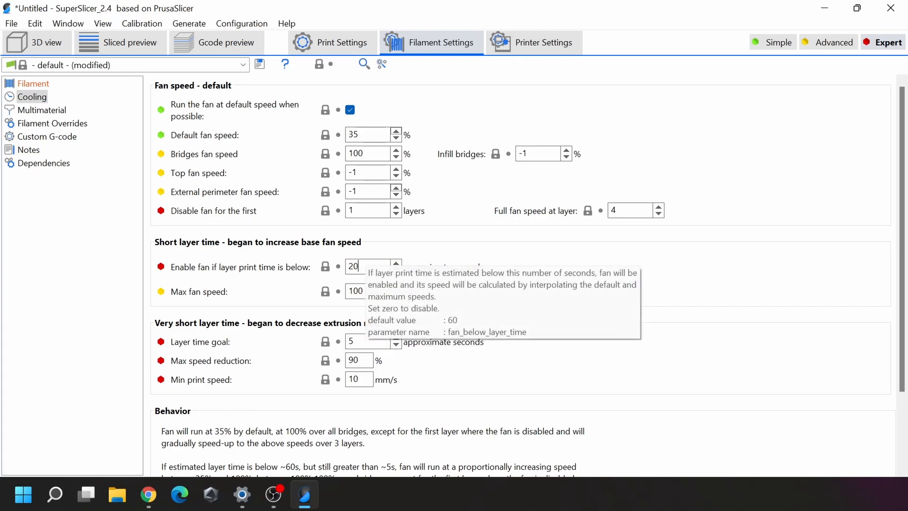
pyautogui.doubleClick(365, 342)
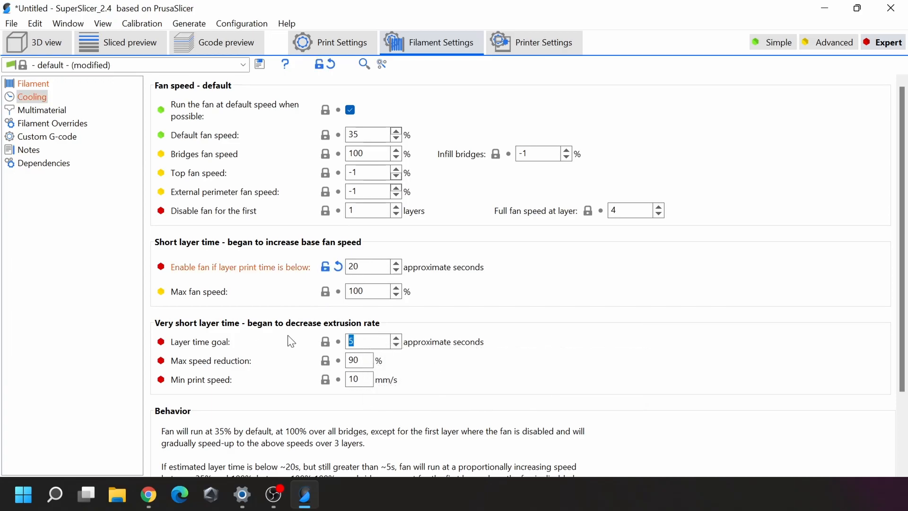
pyautogui.write('10')
pyautogui.scroll(-3, 361, 384)
pyautogui.scroll(3, 354, 360)
pyautogui.click(42, 138)
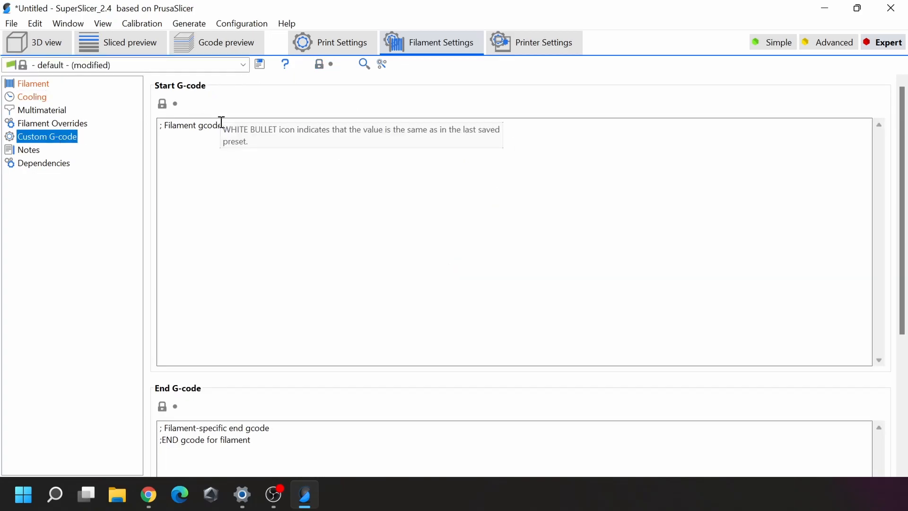
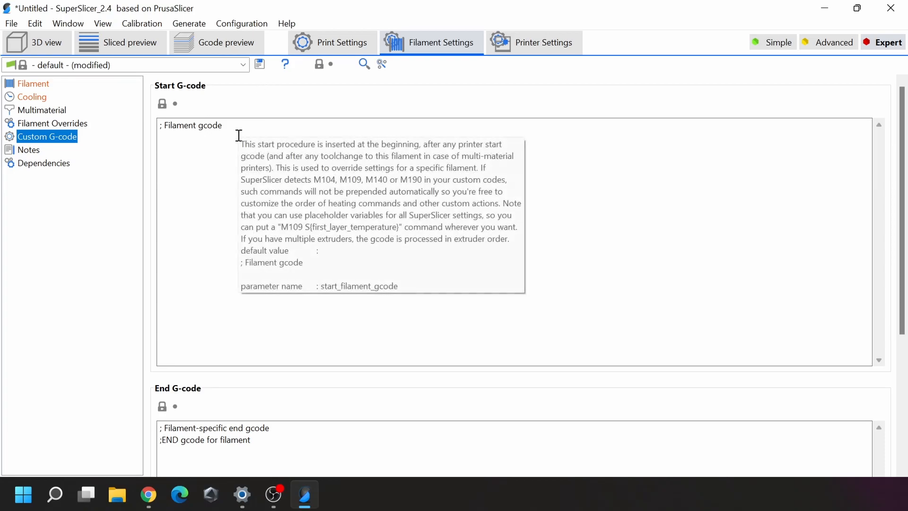
# Add SET_PRESSURE_ADVANCE ADVANCE=.04 on a new line of the filament Start G-code.
pyautogui.click(239, 135)
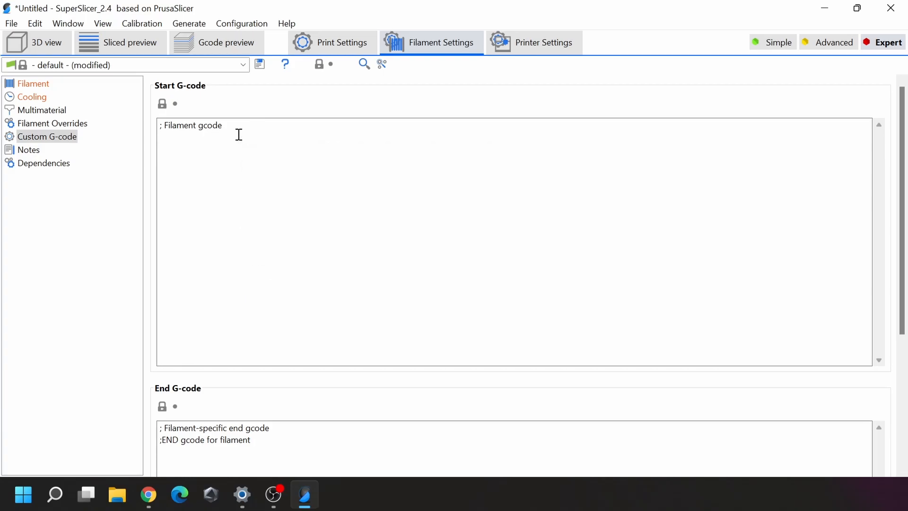
pyautogui.write('SET_PRESSURE_AD')
pyautogui.press('BackSpace')
pyautogui.press('BackSpace')
pyautogui.write('ADVANC')
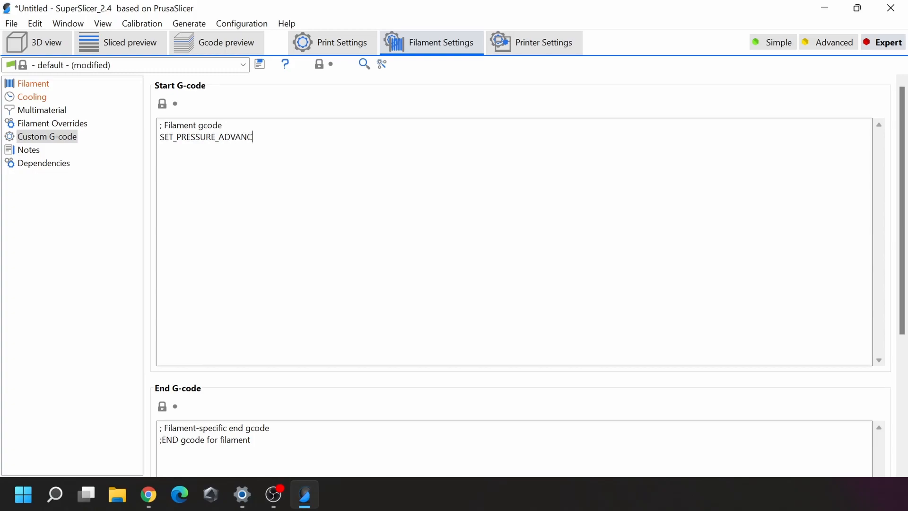
pyautogui.write('E ADVANCE')
pyautogui.write('=')
pyautogui.write('.00')
pyautogui.press('BackSpace')
pyautogui.write('02')
pyautogui.press('BackSpace')
pyautogui.press('BackSpace')
pyautogui.write('4')
# Add SET_RETRACTION RETRACT_LENGTH=1.2 on the next line of the Start G-code.
pyautogui.press('Return')
pyautogui.write('SET_RES')
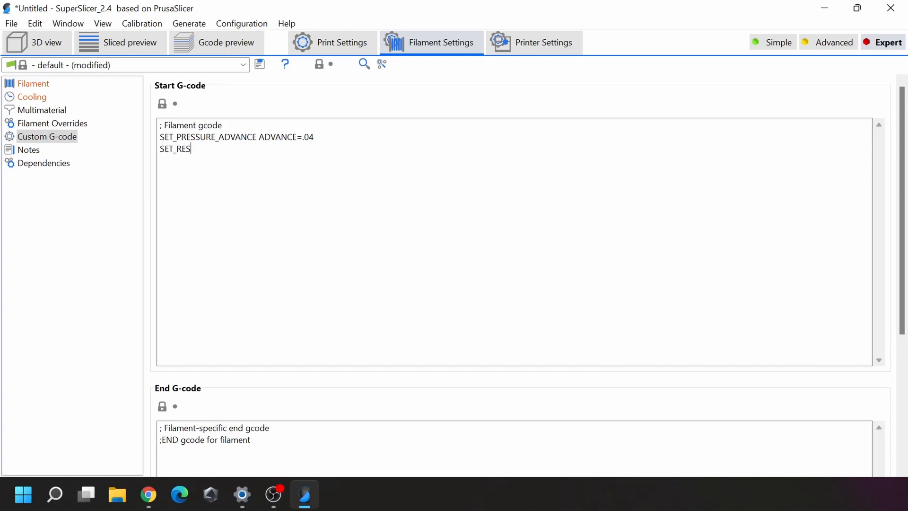
pyautogui.write('TRACE')
pyautogui.press('BackSpace')
pyautogui.write('TION')
pyautogui.press('BackSpace')
pyautogui.press('BackSpace')
pyautogui.press('BackSpace')
pyautogui.press('BackSpace')
pyautogui.press('BackSpace')
pyautogui.press('BackSpace')
pyautogui.press('BackSpace')
pyautogui.press('BackSpace')
pyautogui.press('BackSpace')
pyautogui.press('BackSpace')
pyautogui.write('ETRACTION RETRACT_LE')
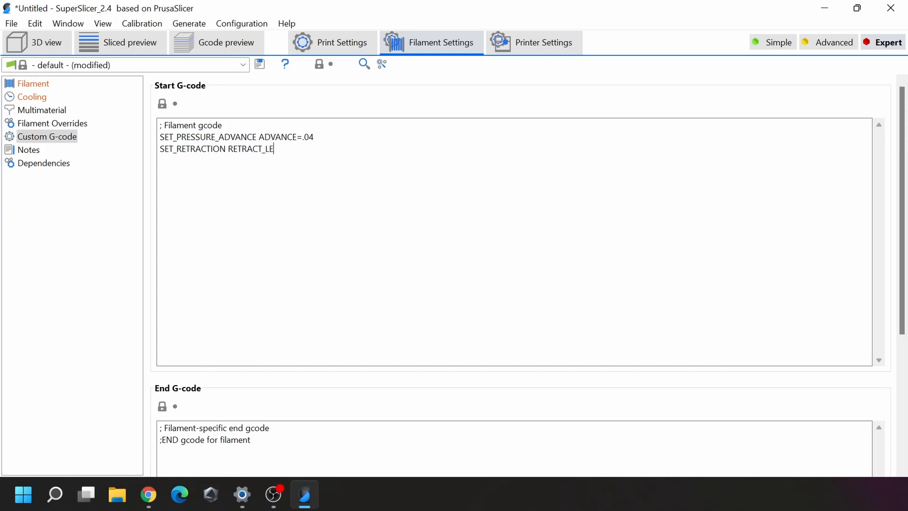
pyautogui.write('NGTH=1.2')
pyautogui.hotkey('ctrl', '2')
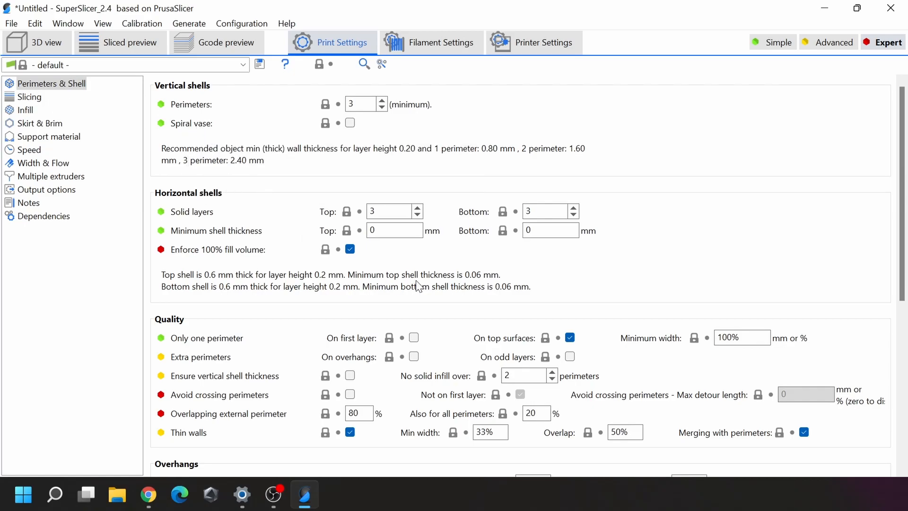
# Tick Reverse on odd, and set Bridge flow and No solid infill over both to 0.
pyautogui.scroll(-1, 415, 286)
pyautogui.scroll(-3, 415, 283)
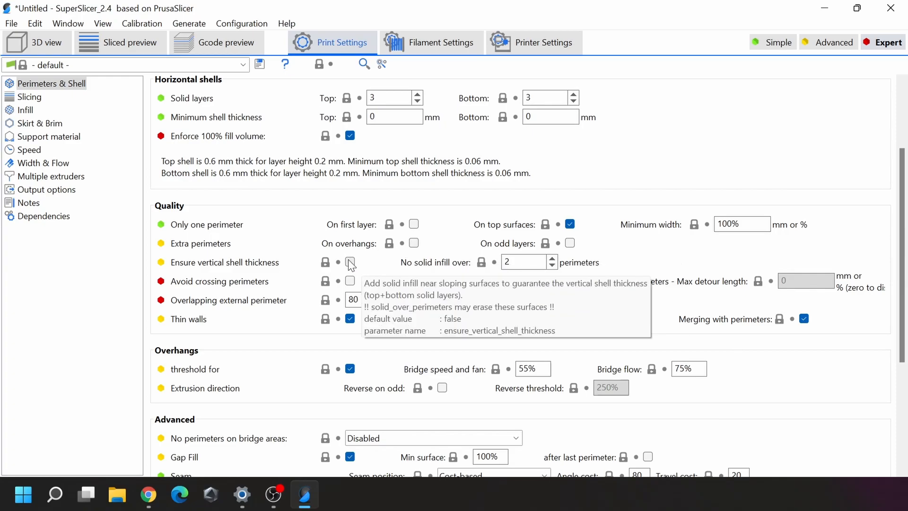
pyautogui.click(442, 386)
pyautogui.scroll(-1, 428, 233)
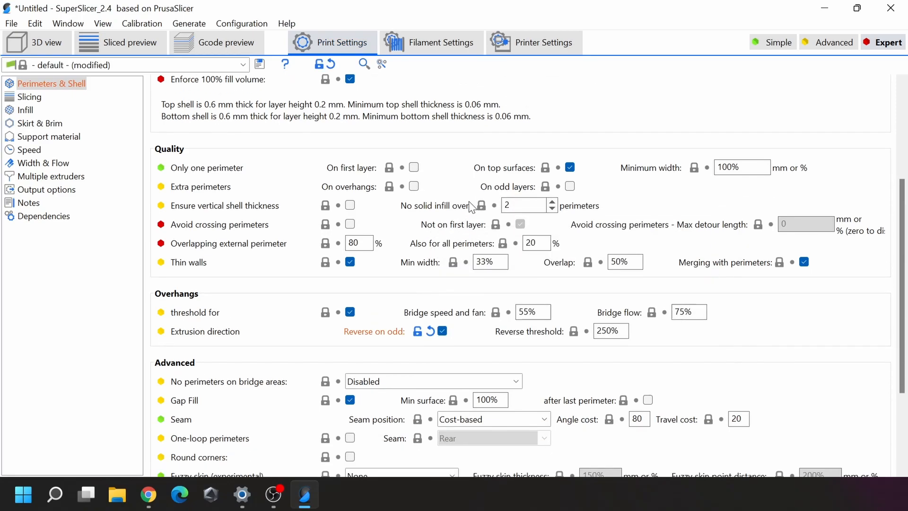
pyautogui.doubleClick(690, 313)
pyautogui.write('0')
pyautogui.click(518, 204)
pyautogui.write('0')
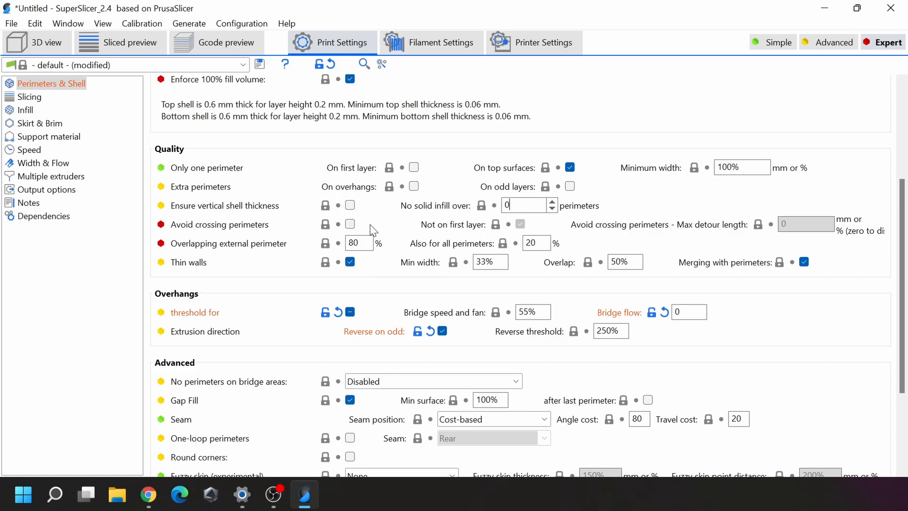
# Choose Keep bridges and overhangs for bridge-area perimeters; set seam travel cost 5, angle cost 95.
pyautogui.scroll(-4, 378, 239)
pyautogui.scroll(-1, 427, 263)
pyautogui.click(407, 271)
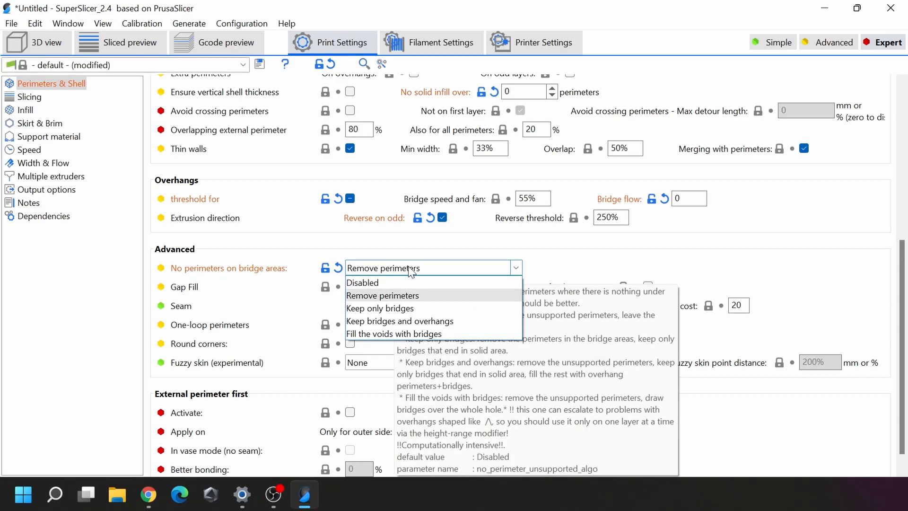
pyautogui.click(427, 320)
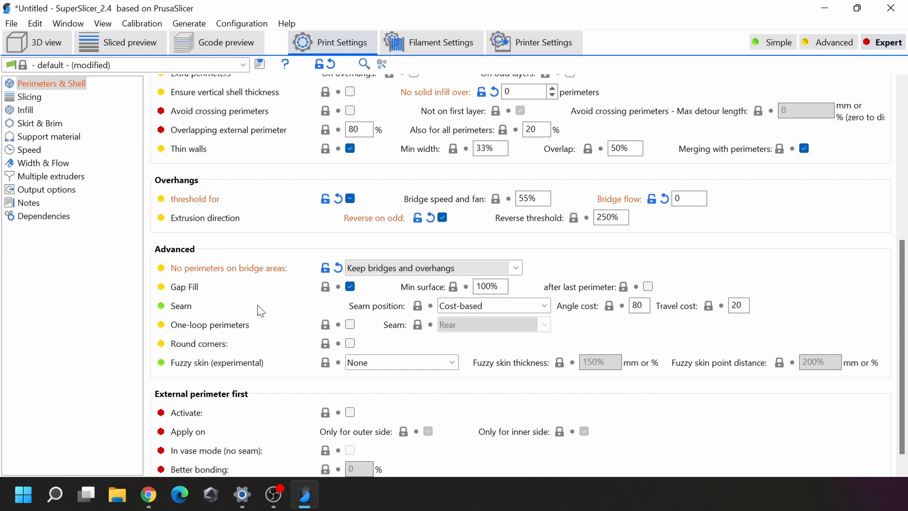
pyautogui.doubleClick(738, 305)
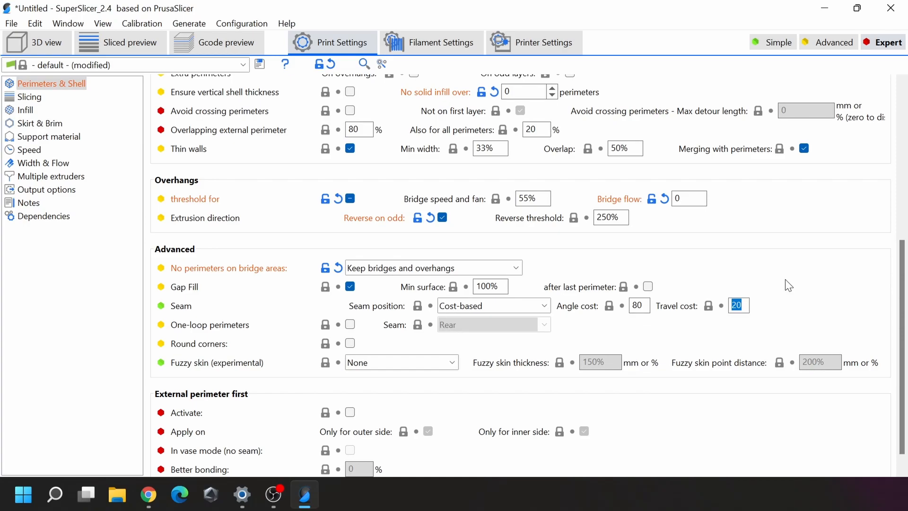
pyautogui.write('5')
pyautogui.doubleClick(648, 306)
pyautogui.write('95')
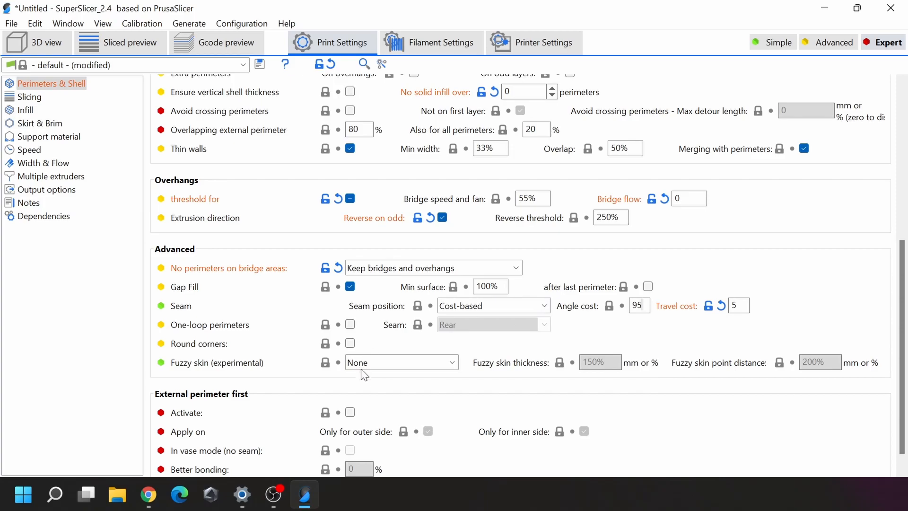
pyautogui.scroll(-1, 263, 389)
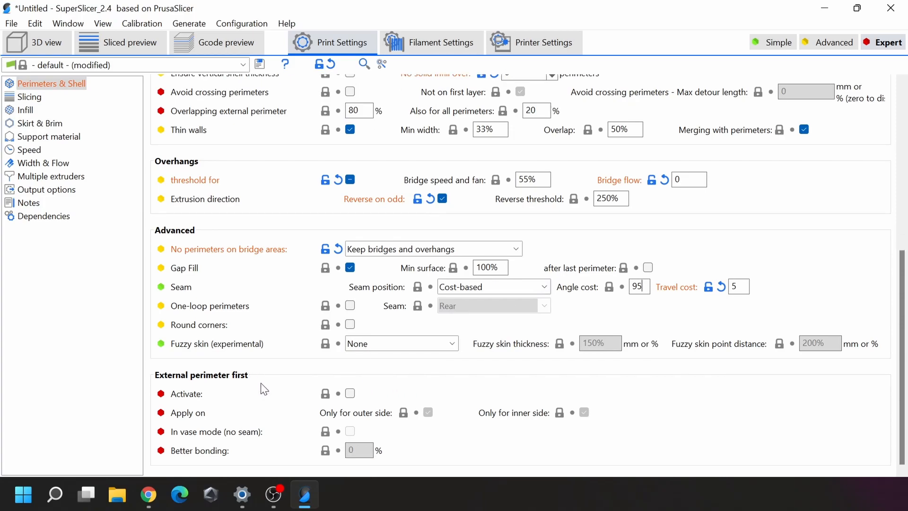
pyautogui.scroll(8, 263, 388)
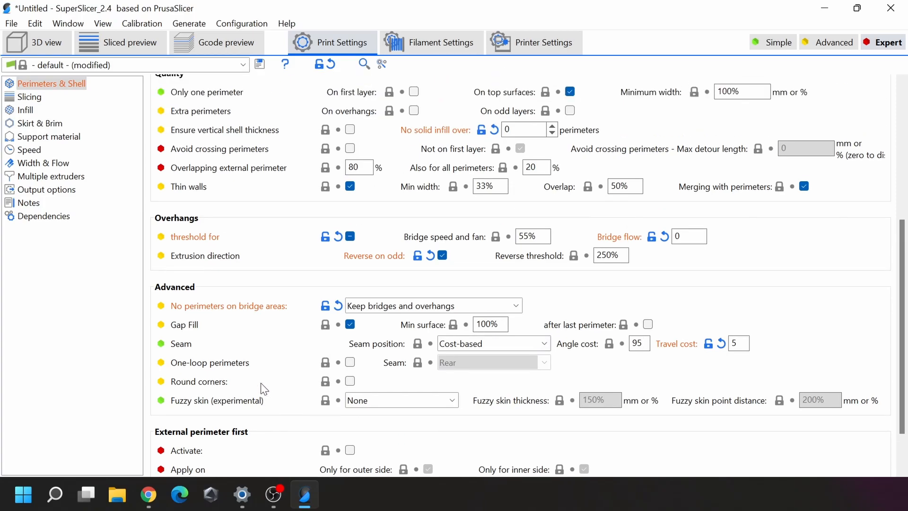
pyautogui.scroll(4, 261, 379)
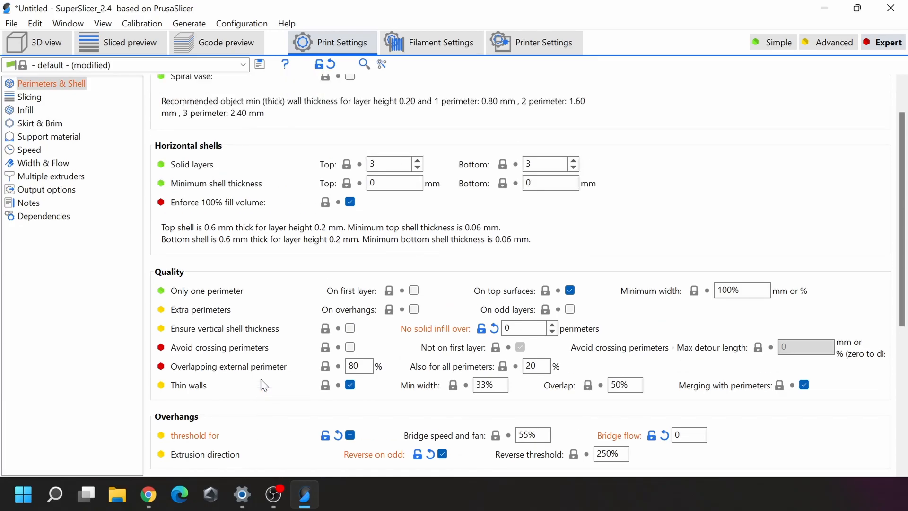
pyautogui.scroll(2, 260, 379)
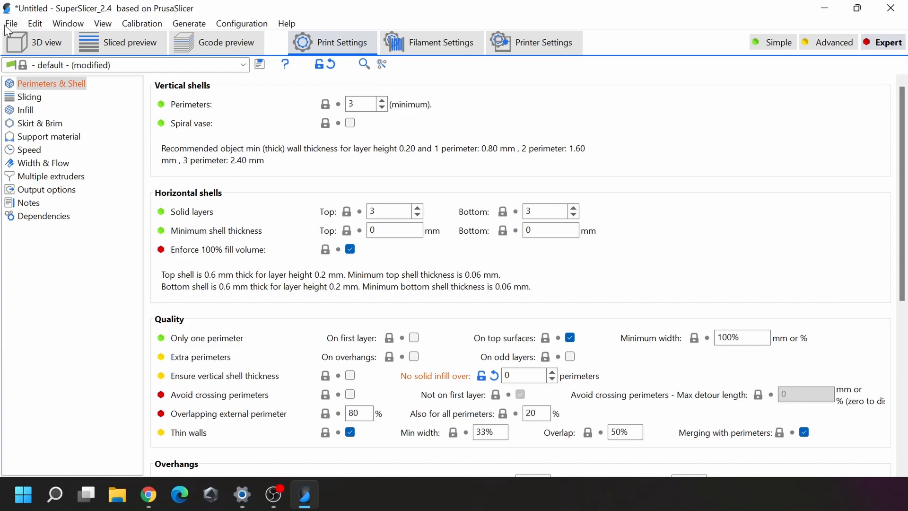
# Open the Slicing page to review first layer height 75% and slice resolution 0.0125 mm.
pyautogui.click(28, 96)
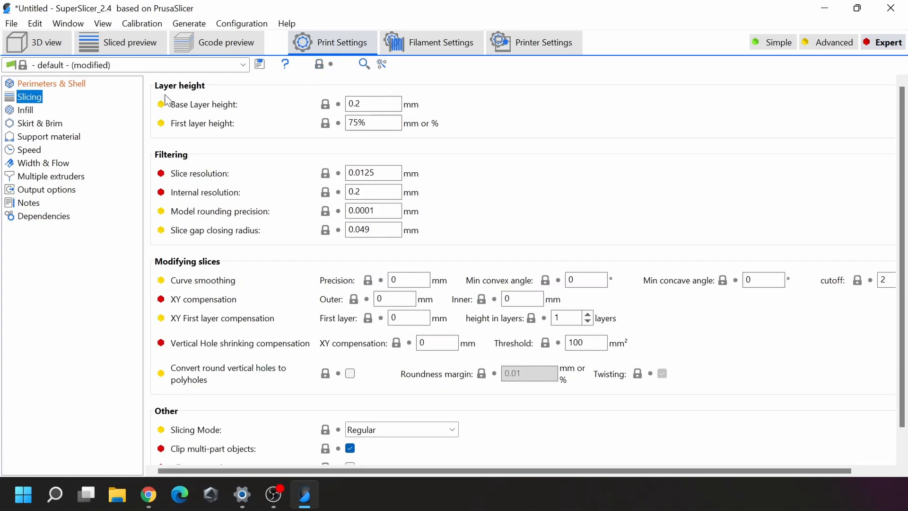
pyautogui.moveTo(380, 171)
pyautogui.moveTo(377, 213)
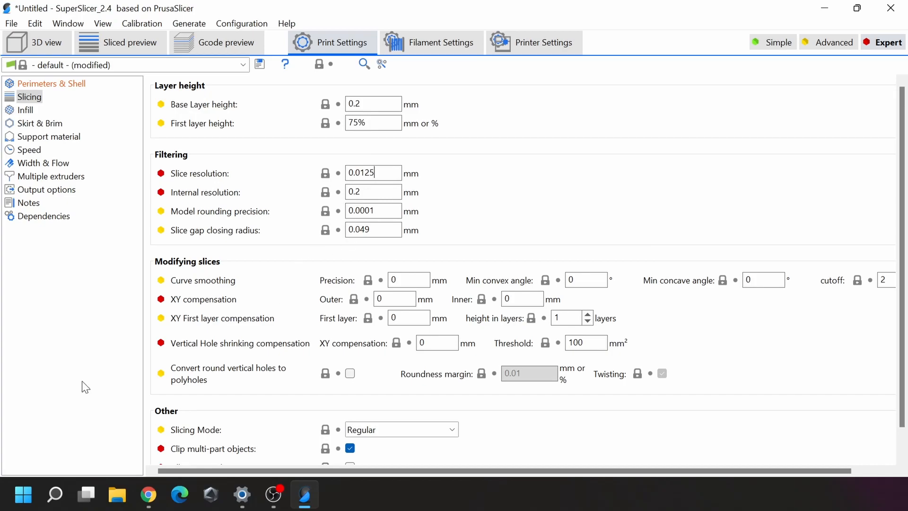
# Launch Calculator and place it beside the slicer settings.
pyautogui.click(23, 495)
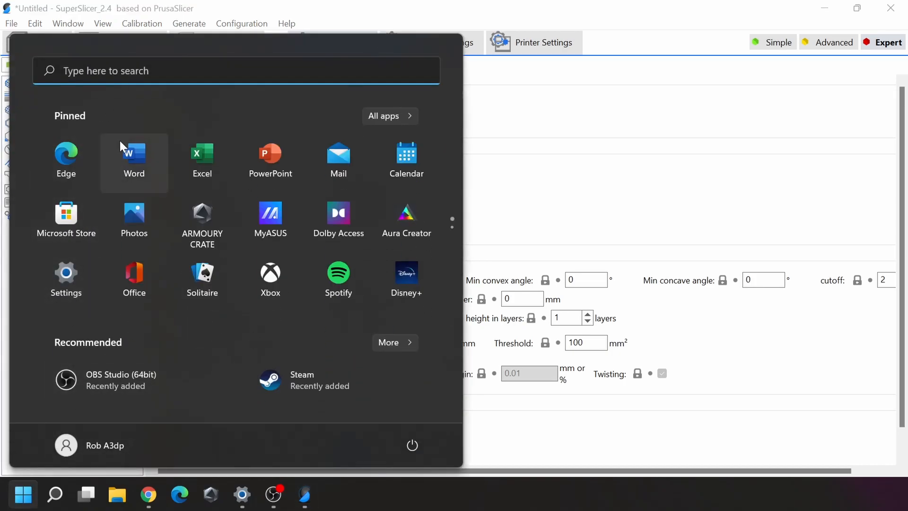
pyautogui.write('CA')
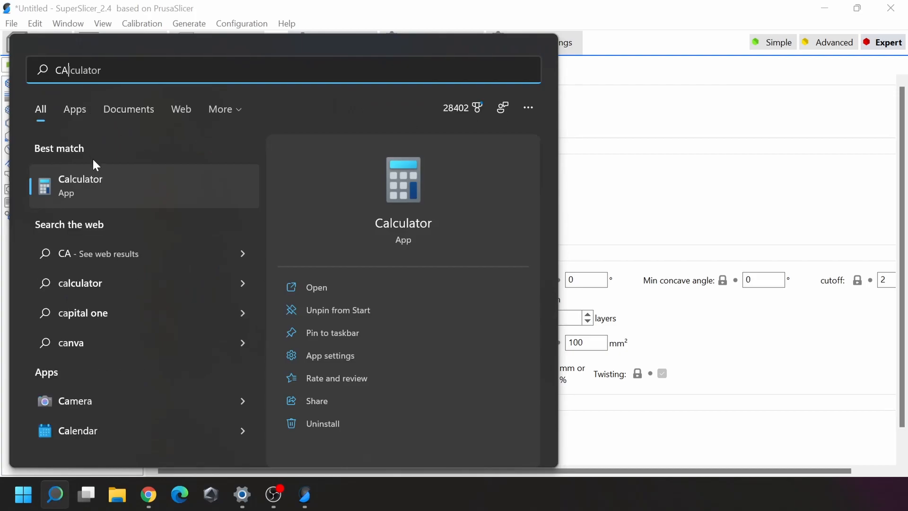
pyautogui.click(99, 177)
pyautogui.moveTo(239, 86); pyautogui.dragTo(682, 57)
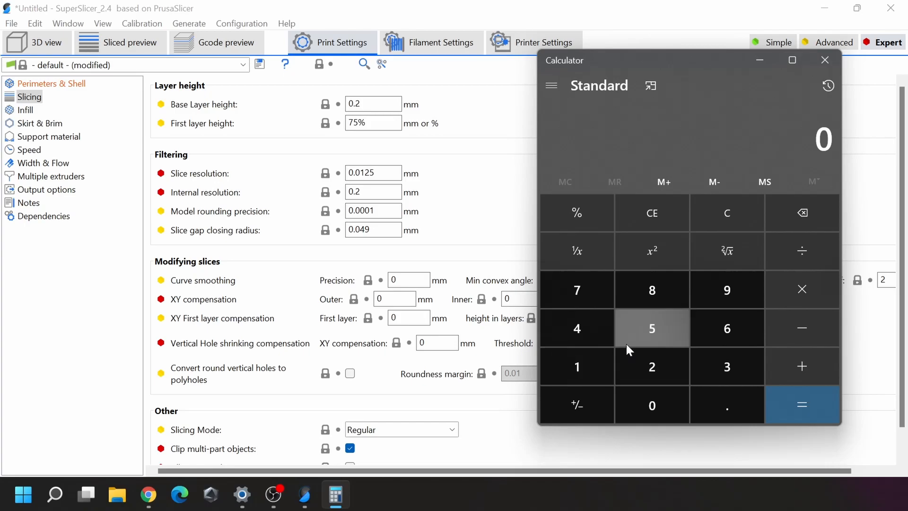
# Calculate 40 ÷ 200 = 0.2, then divide the result by 4.
pyautogui.click(590, 328)
pyautogui.click(663, 412)
pyautogui.click(789, 255)
pyautogui.click(650, 371)
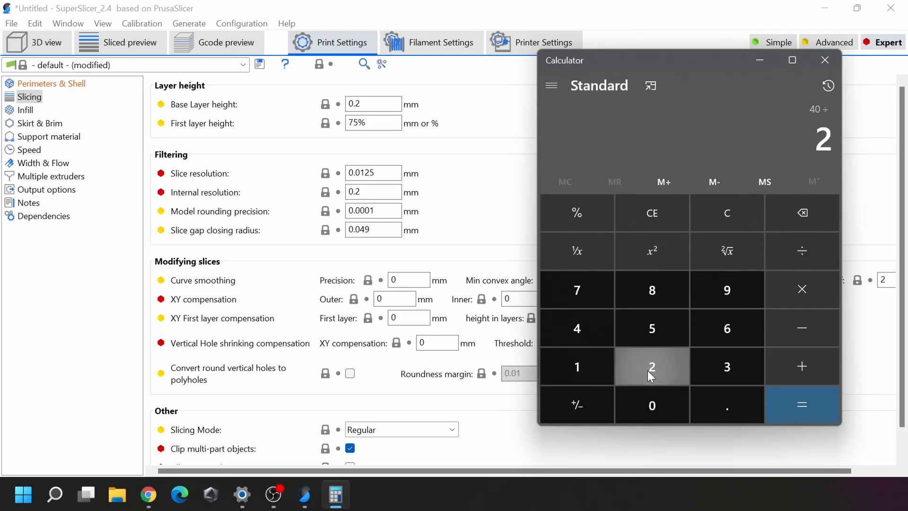
pyautogui.click(662, 397)
pyautogui.click(664, 398)
pyautogui.click(794, 403)
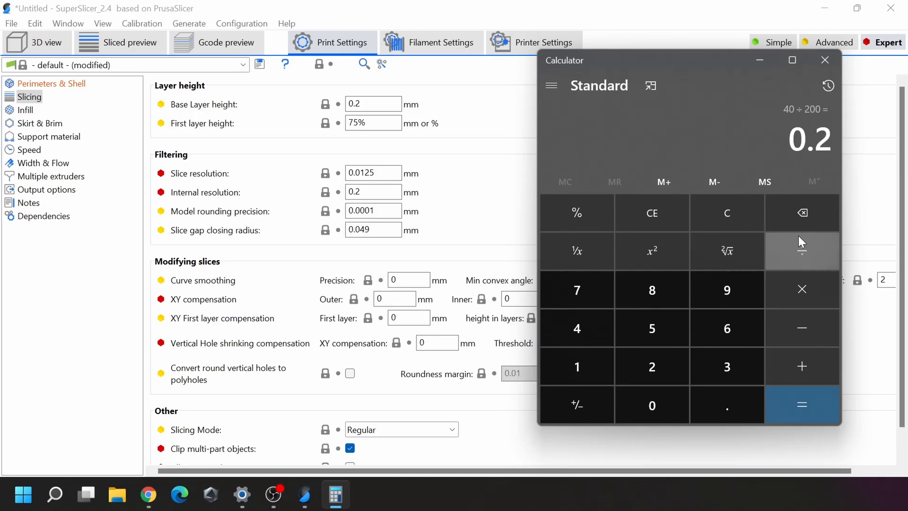
pyautogui.click(802, 256)
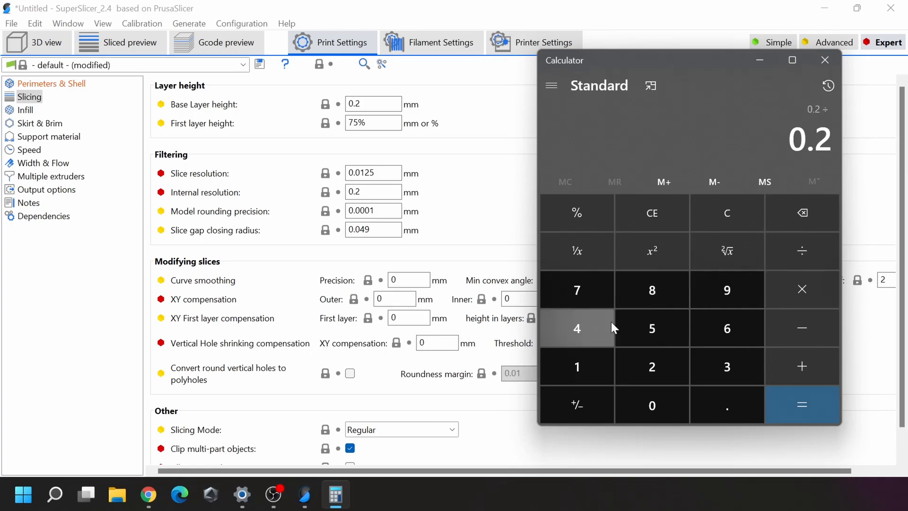
pyautogui.click(587, 331)
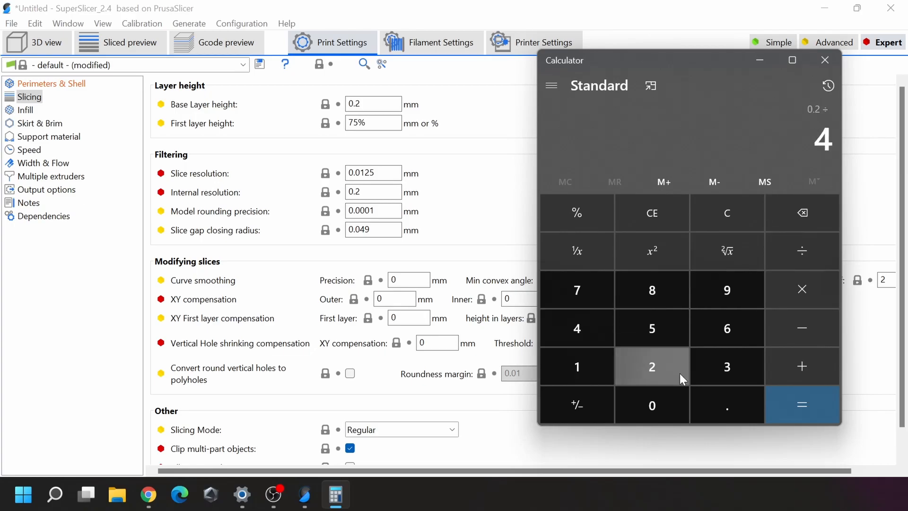
pyautogui.click(806, 410)
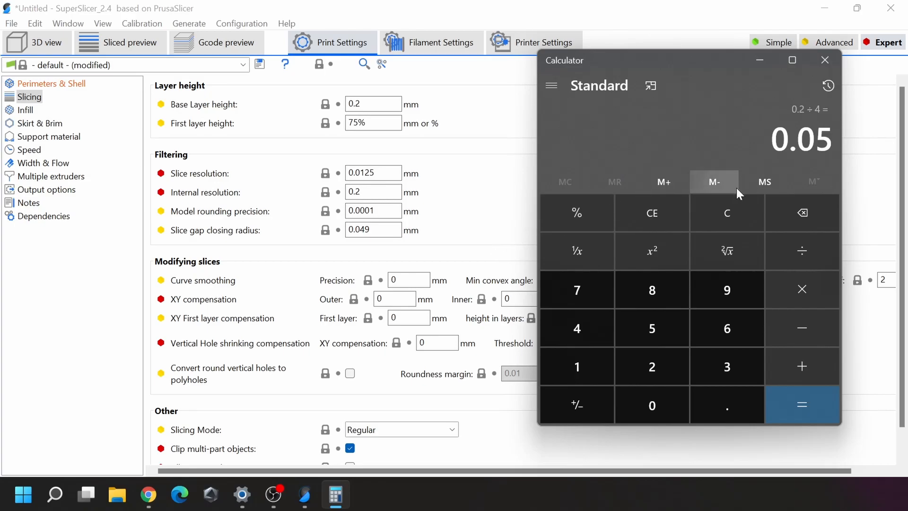
# Clear and recompute 40 ÷ 200 ÷ 8 = 0.025, then return to SuperSlicer.
pyautogui.click(802, 211)
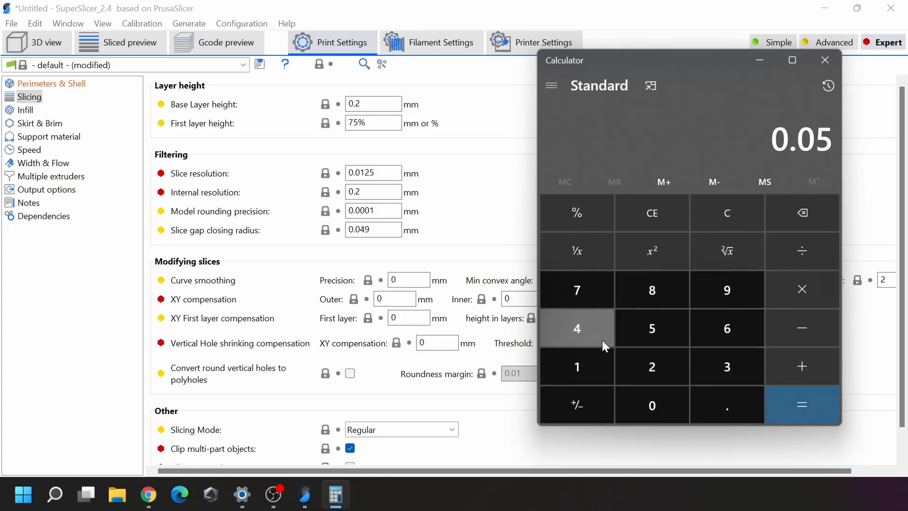
pyautogui.click(589, 331)
pyautogui.click(672, 403)
pyautogui.click(796, 262)
pyautogui.click(659, 367)
pyautogui.click(657, 399)
pyautogui.click(657, 400)
pyautogui.click(813, 400)
pyautogui.click(782, 254)
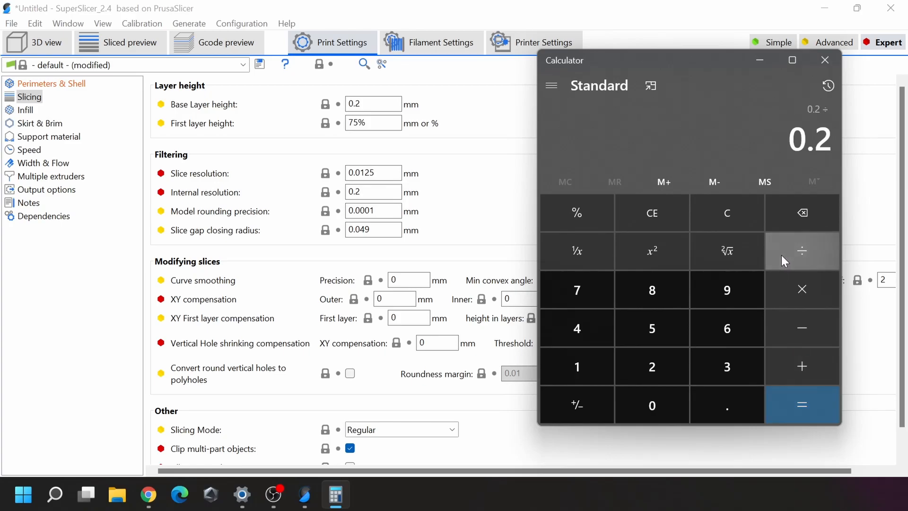
pyautogui.click(658, 303)
pyautogui.click(796, 405)
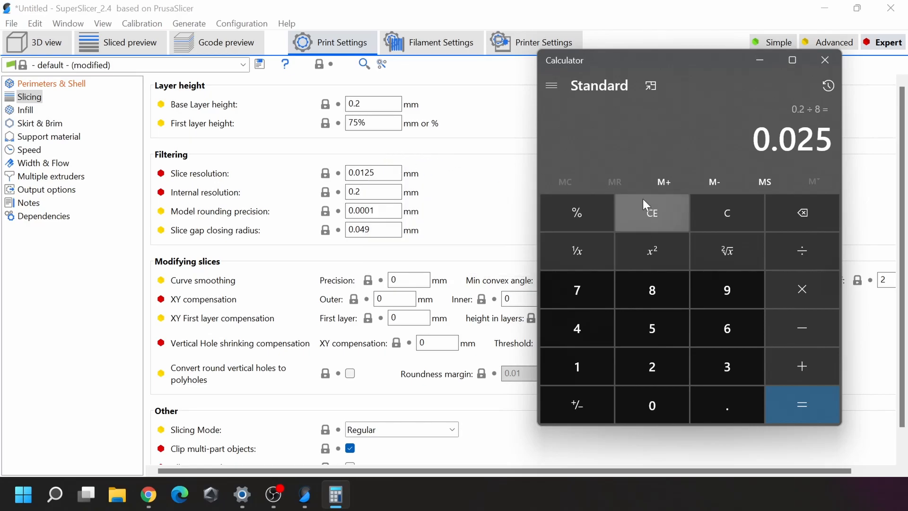
pyautogui.click(377, 173)
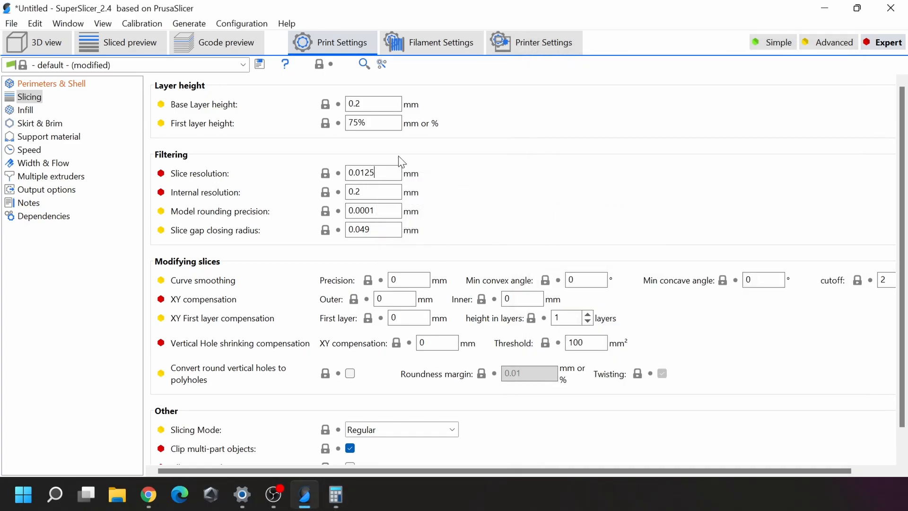
# Set slice resolution to 0.025 and model rounding precision to 0.005, keeping Regular slicing mode.
pyautogui.write('2')
pyautogui.click(369, 210)
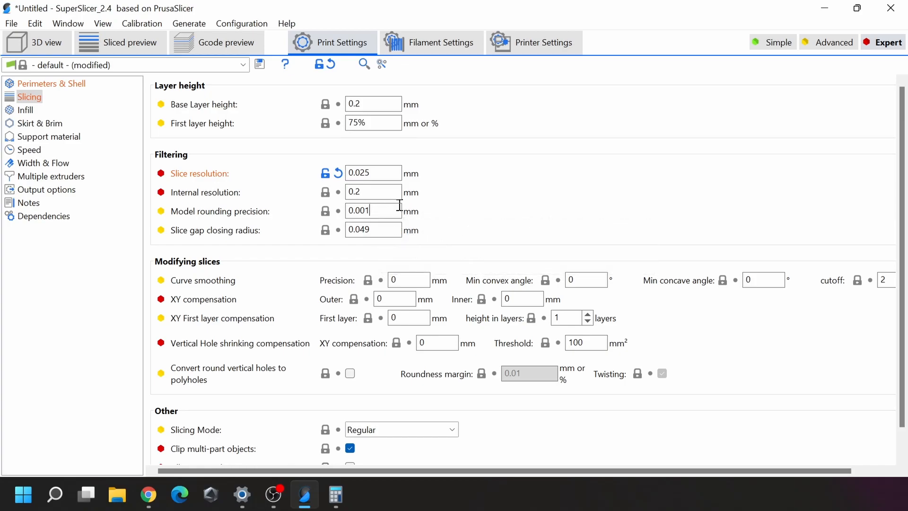
pyautogui.write('5')
pyautogui.click(367, 189)
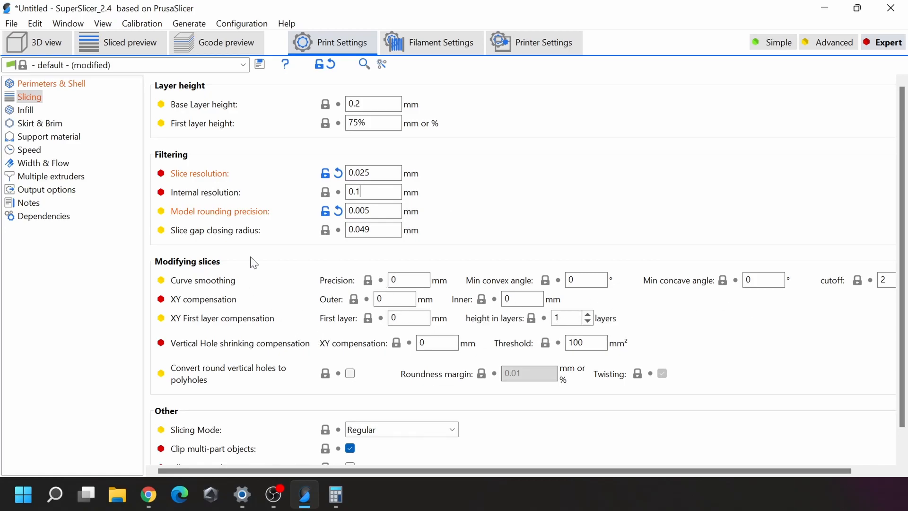
pyautogui.scroll(-1, 289, 251)
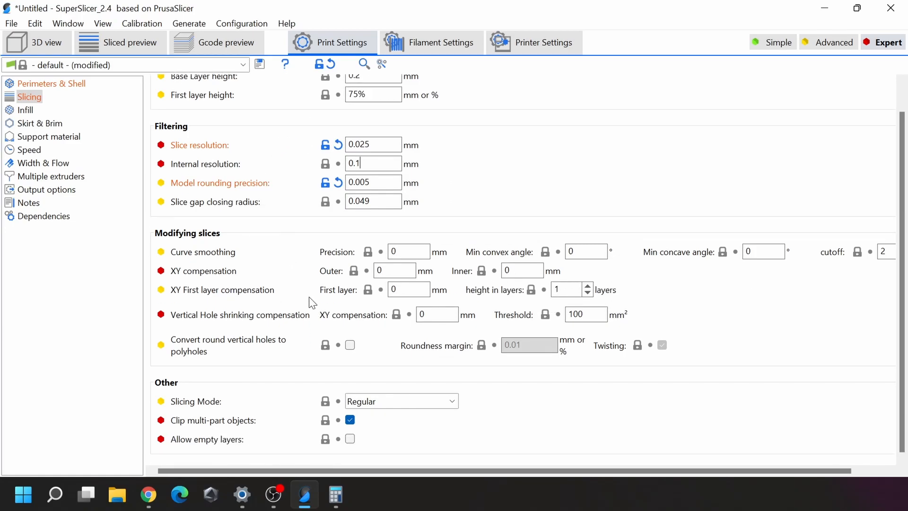
pyautogui.click(387, 403)
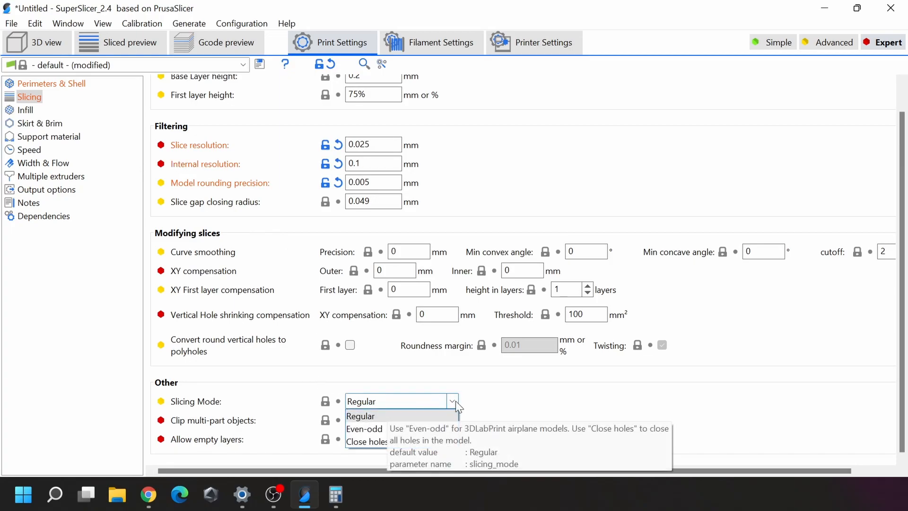
pyautogui.click(520, 404)
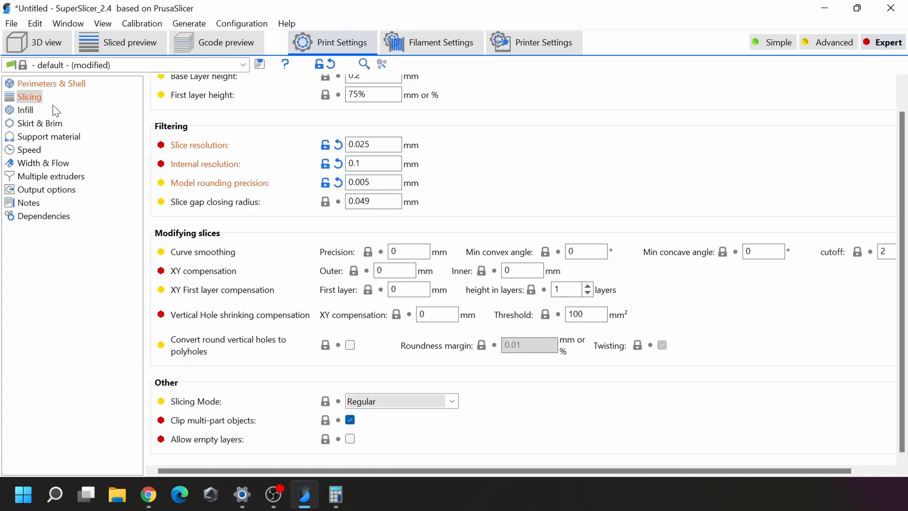
pyautogui.click(26, 110)
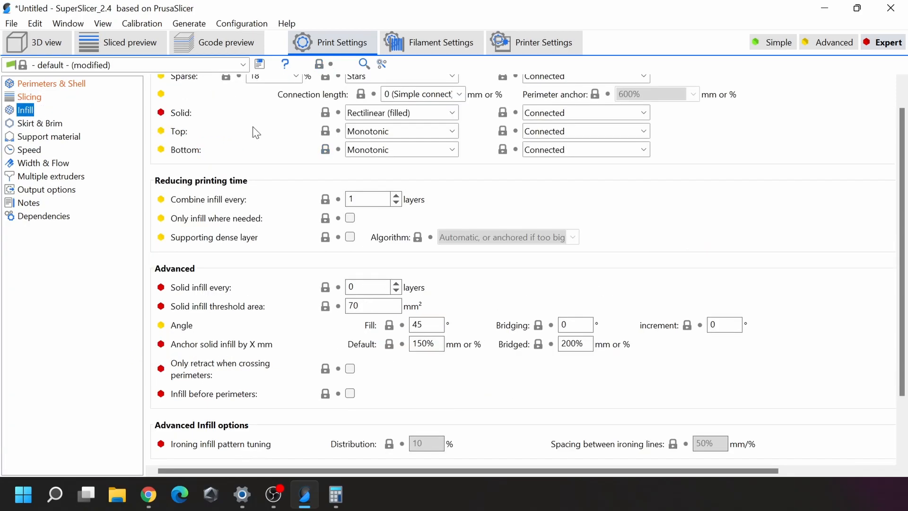
# Switch the sparse infill pattern to Cubic, keeping Monotonic as the top fill pattern.
pyautogui.scroll(2, 430, 227)
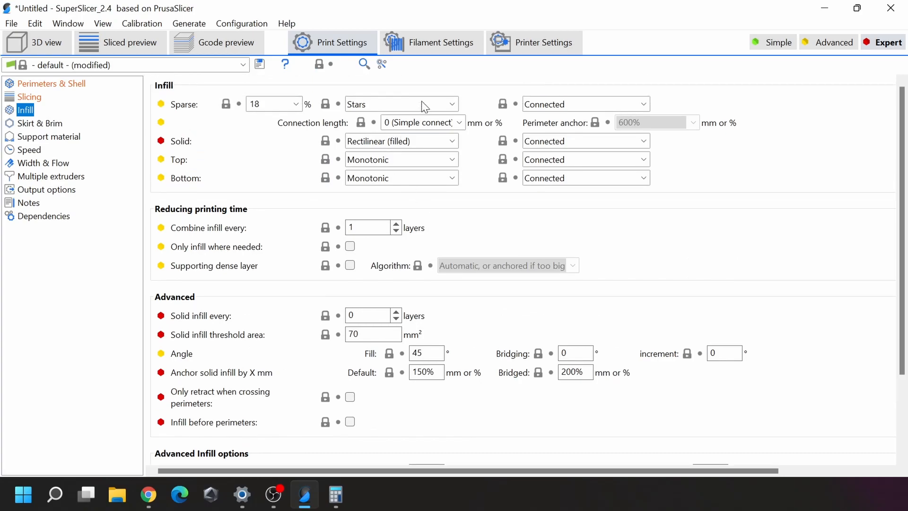
pyautogui.click(445, 103)
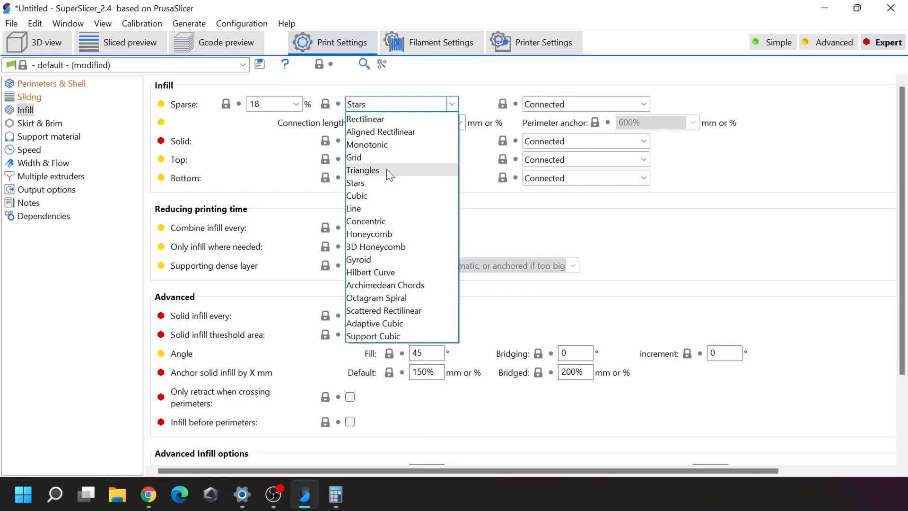
pyautogui.click(381, 195)
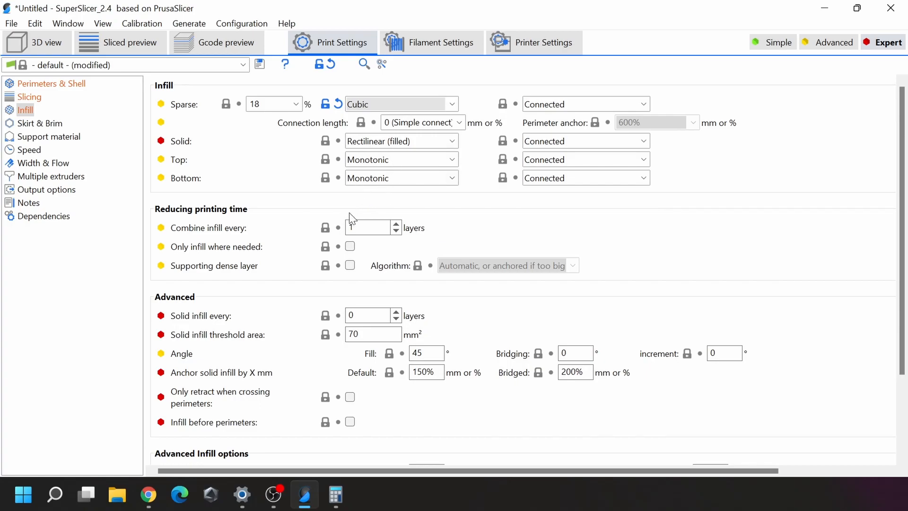
pyautogui.click(408, 160)
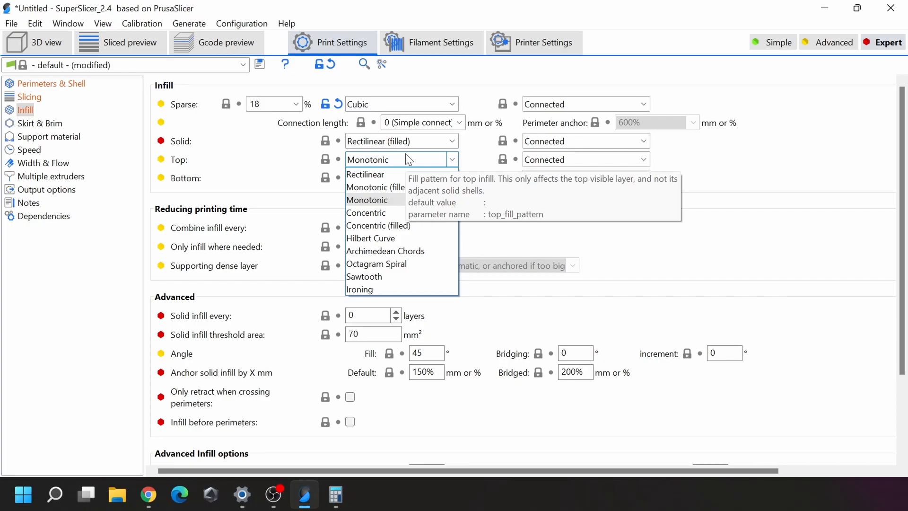
pyautogui.click(408, 160)
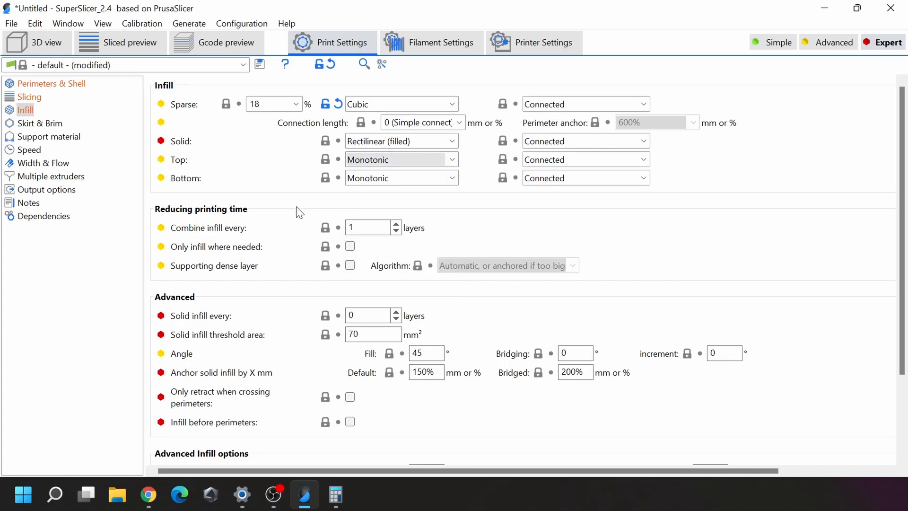
pyautogui.scroll(-5, 303, 207)
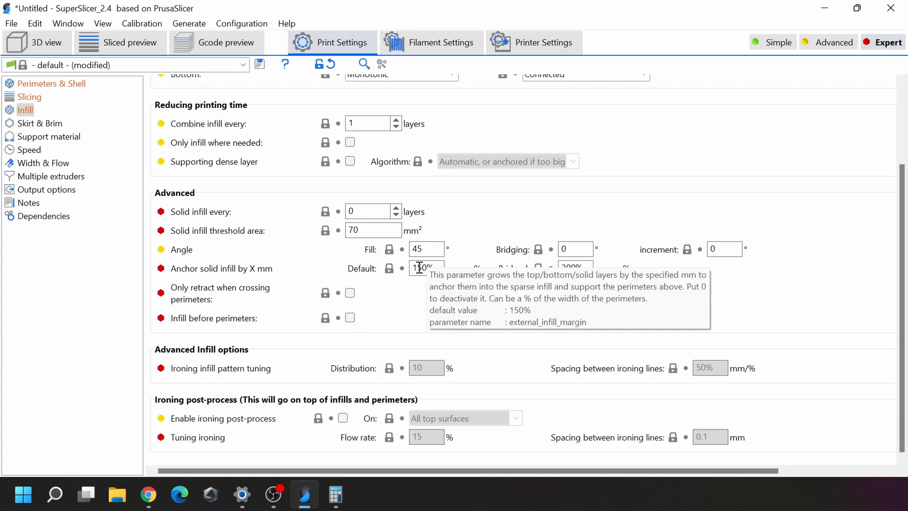
pyautogui.scroll(5, 390, 254)
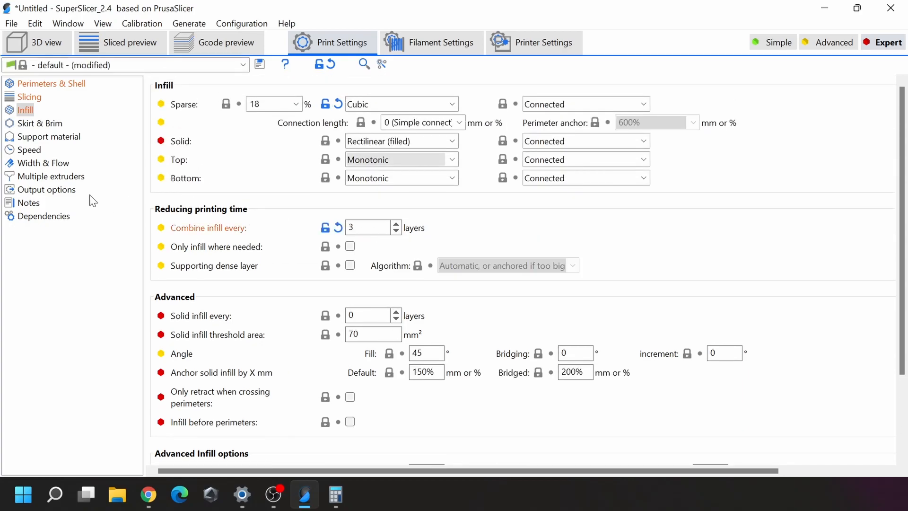
pyautogui.click(42, 124)
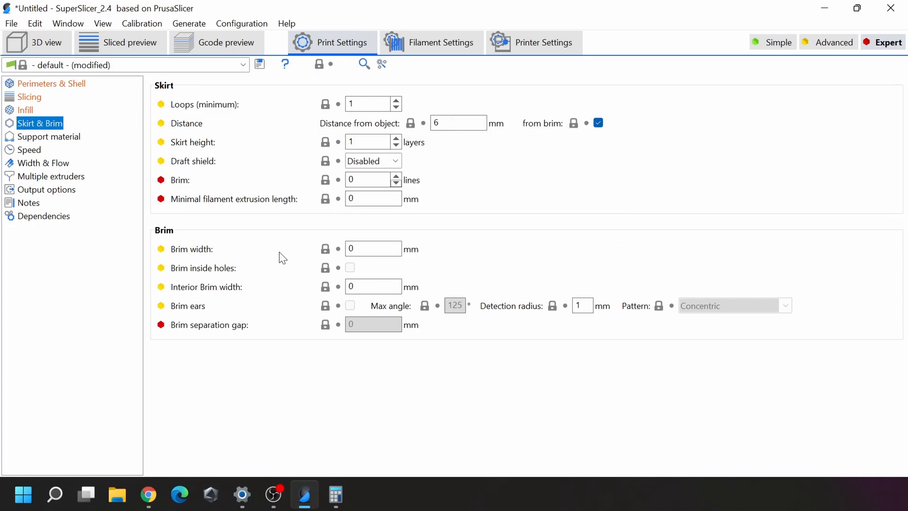
# Enable support material with Grid style, From filament z-offset type and 0.16 mm z-offsets.
pyautogui.click(37, 136)
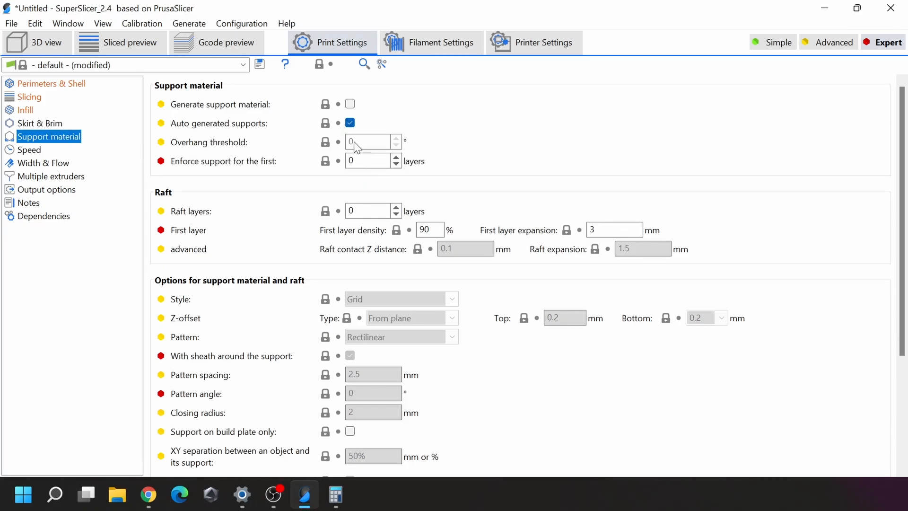
pyautogui.click(350, 104)
pyautogui.scroll(-5, 397, 147)
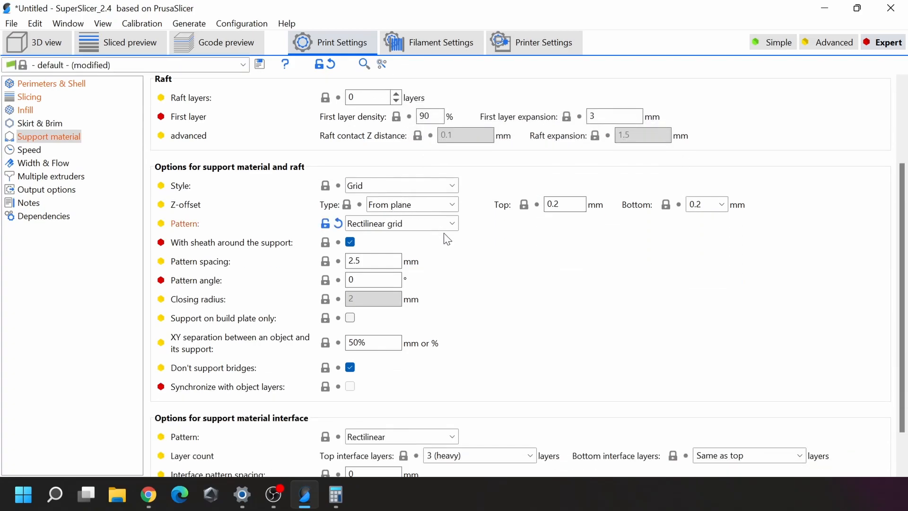
pyautogui.scroll(-1, 447, 238)
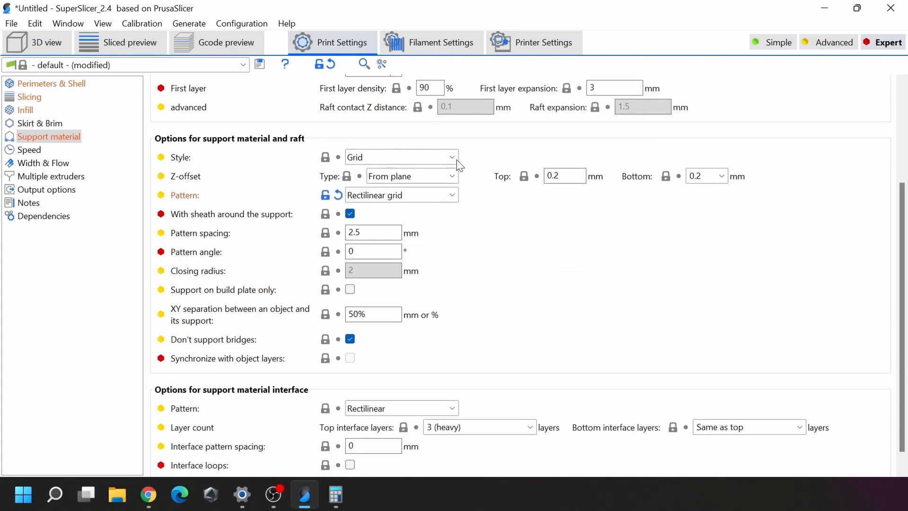
pyautogui.click(414, 156)
pyautogui.click(413, 155)
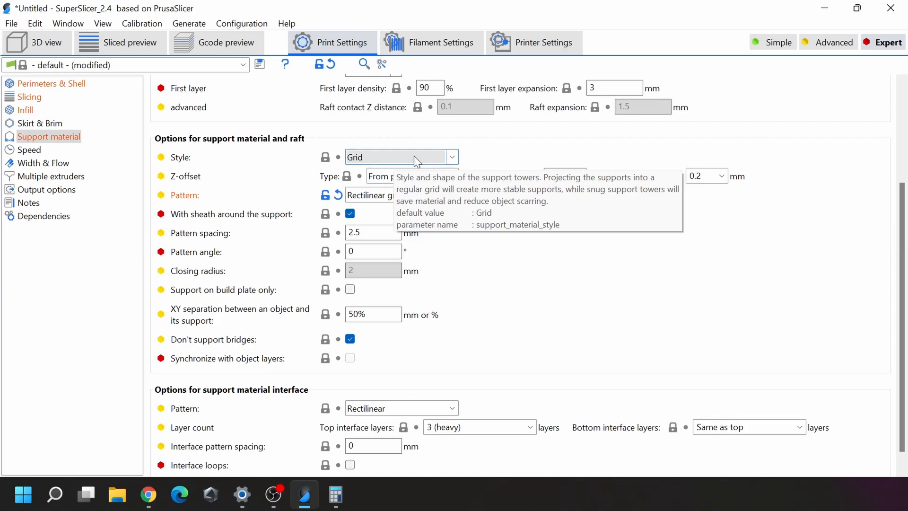
pyautogui.click(451, 178)
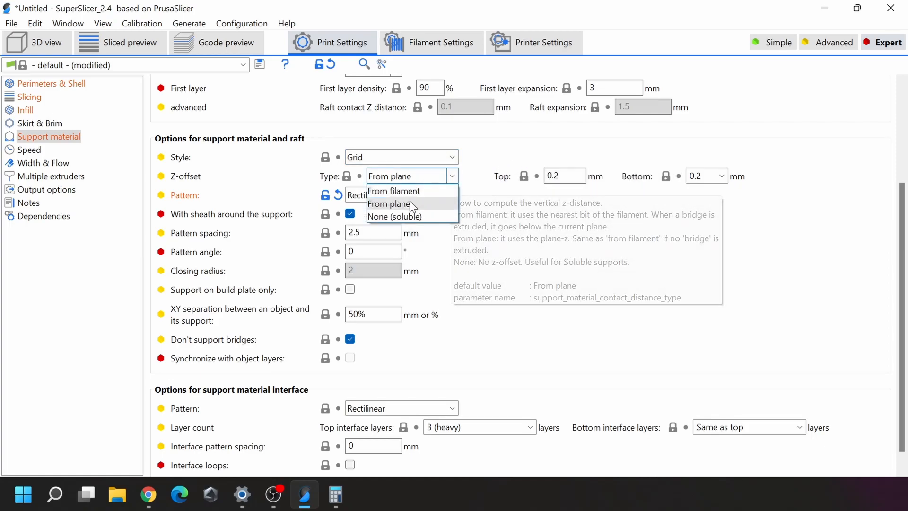
pyautogui.click(410, 191)
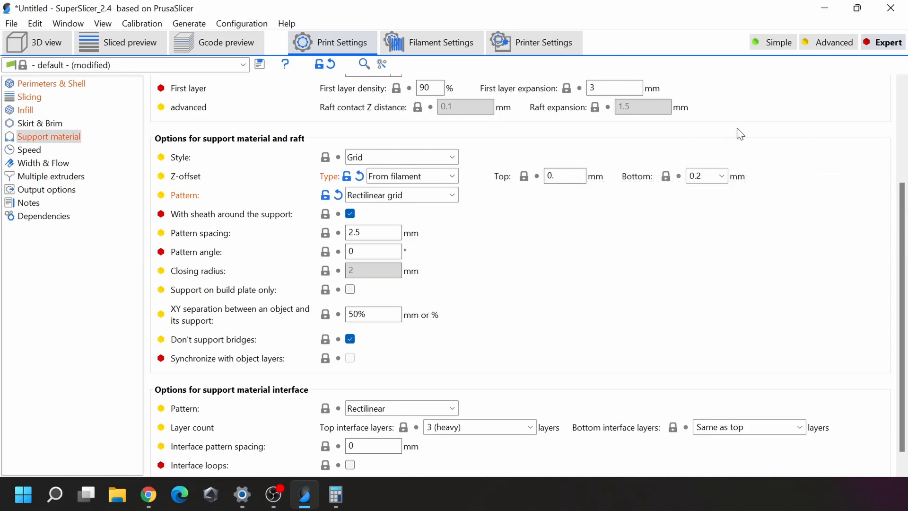
pyautogui.write('16')
pyautogui.press('Tab')
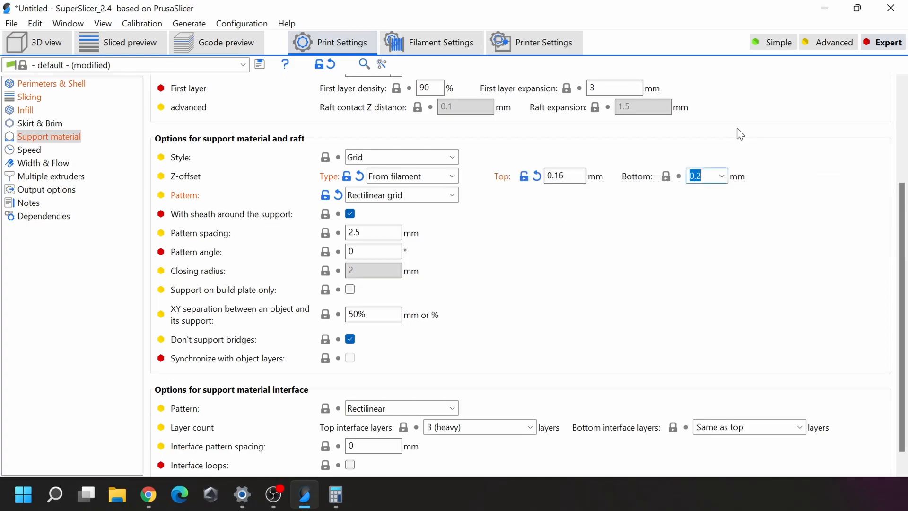
pyautogui.write('.16')
# Set the support interface to Sawtooth with 2 top interface layers and 0.2 mm spacing.
pyautogui.click(402, 404)
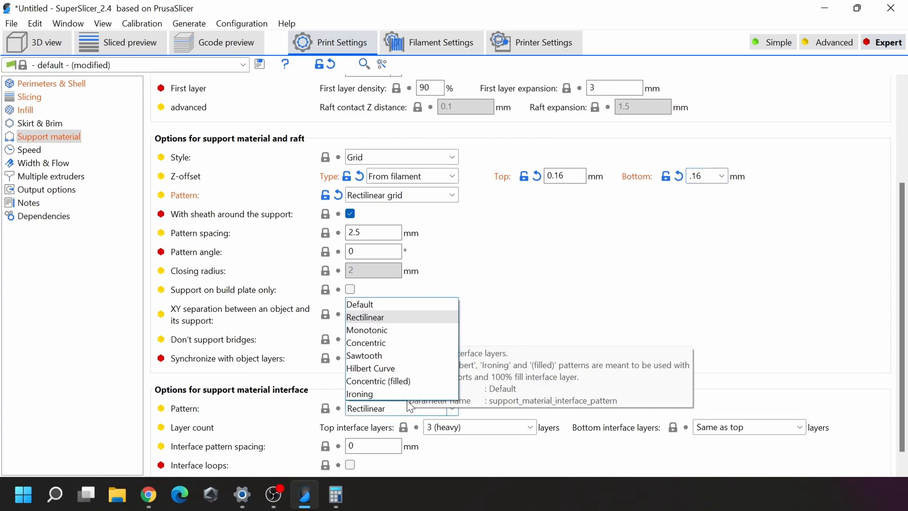
pyautogui.click(400, 355)
pyautogui.scroll(-1, 494, 418)
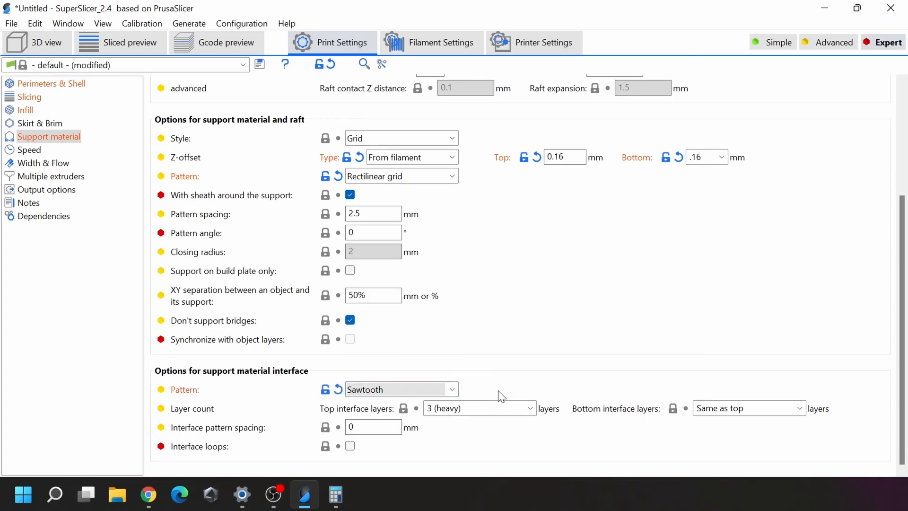
pyautogui.click(519, 408)
pyautogui.click(529, 407)
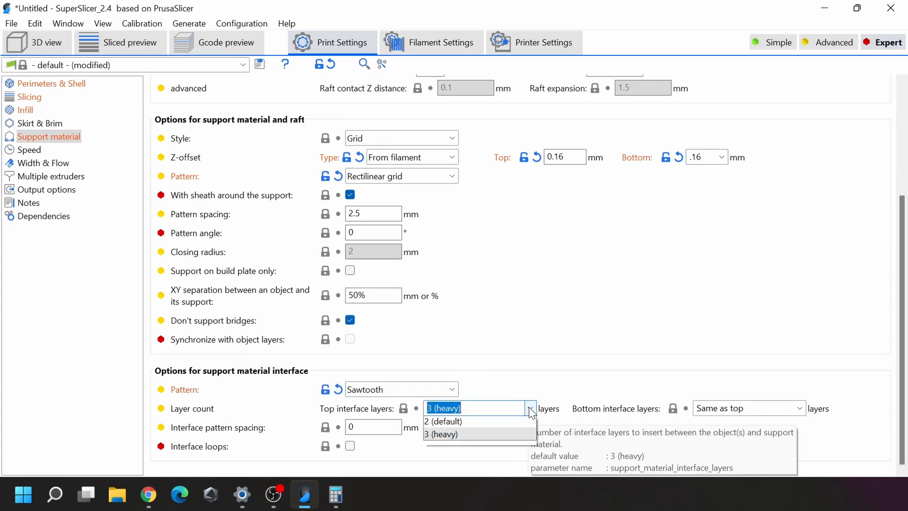
pyautogui.click(507, 446)
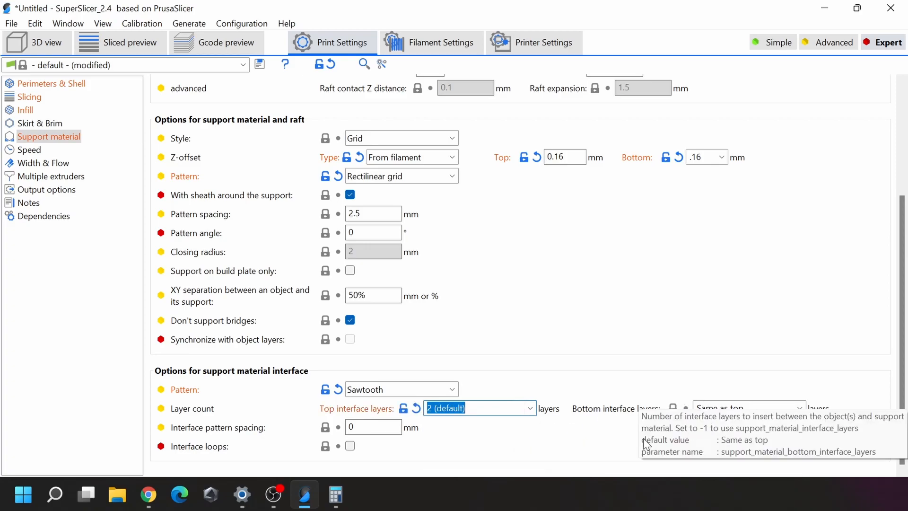
pyautogui.click(374, 427)
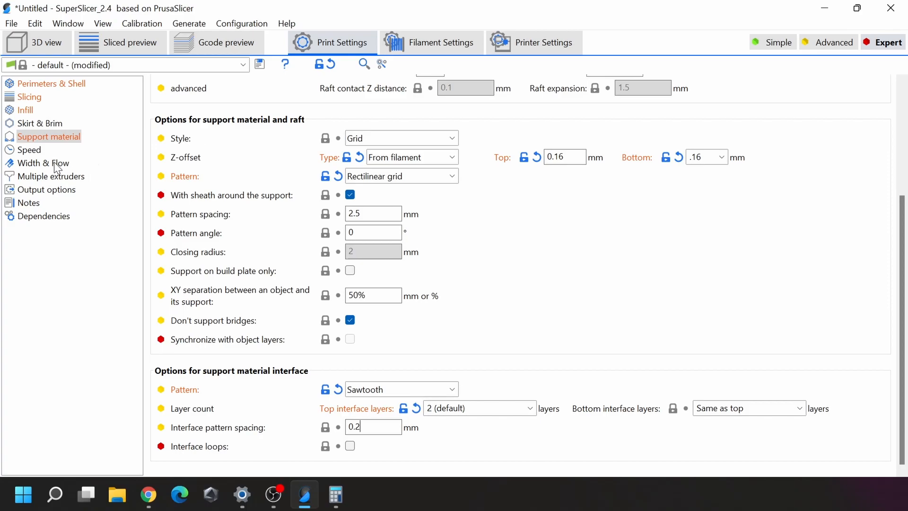
# Raise the travel speed on the Speed page from 130 to 300 mm/s.
pyautogui.click(31, 151)
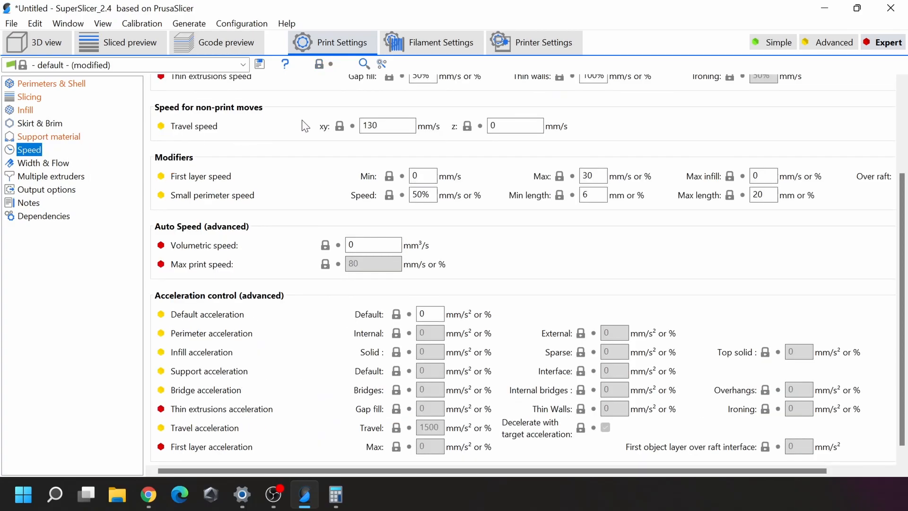
pyautogui.scroll(3, 355, 213)
pyautogui.click(383, 248)
pyautogui.write('3')
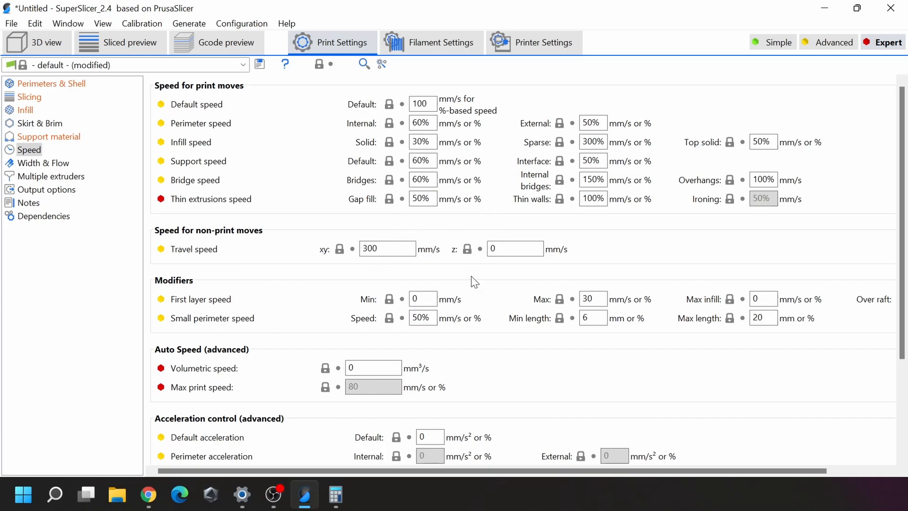
pyautogui.scroll(-4, 475, 283)
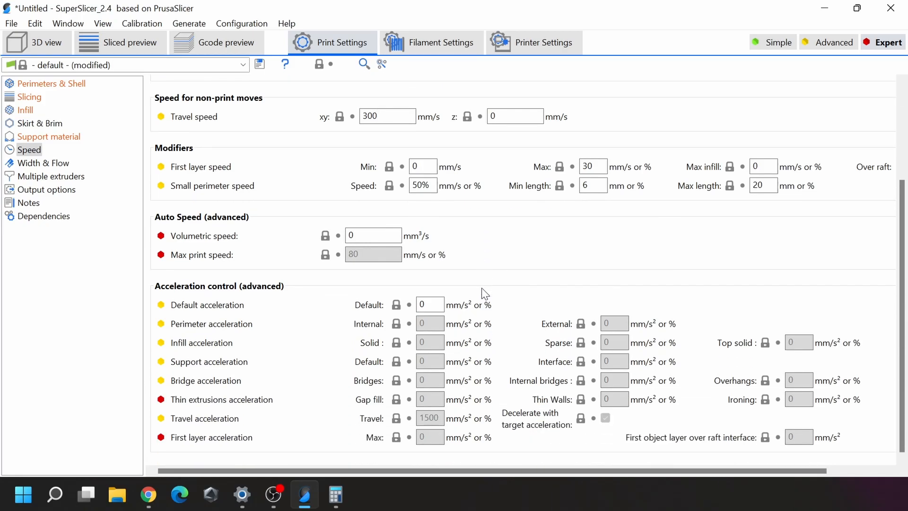
pyautogui.scroll(4, 439, 303)
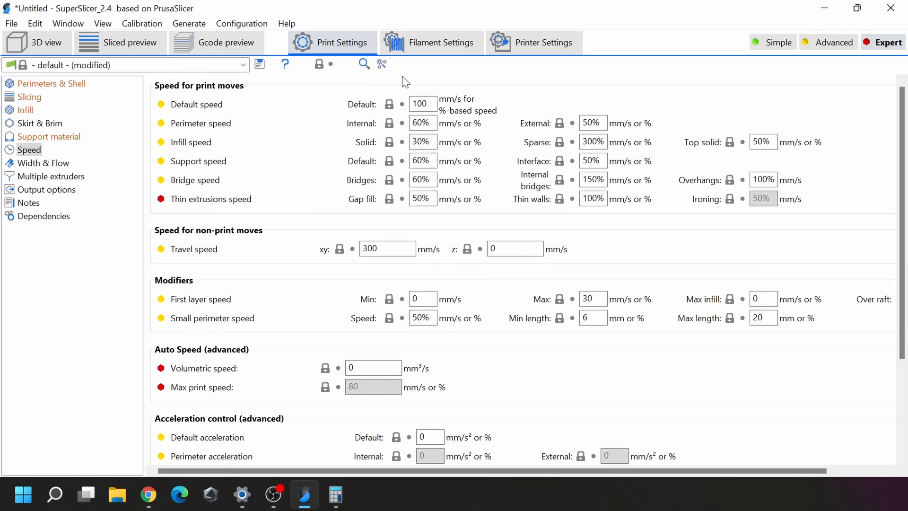
# Set default speed 200, bridges 60 and sparse infill 200 mm/s.
pyautogui.click(434, 105)
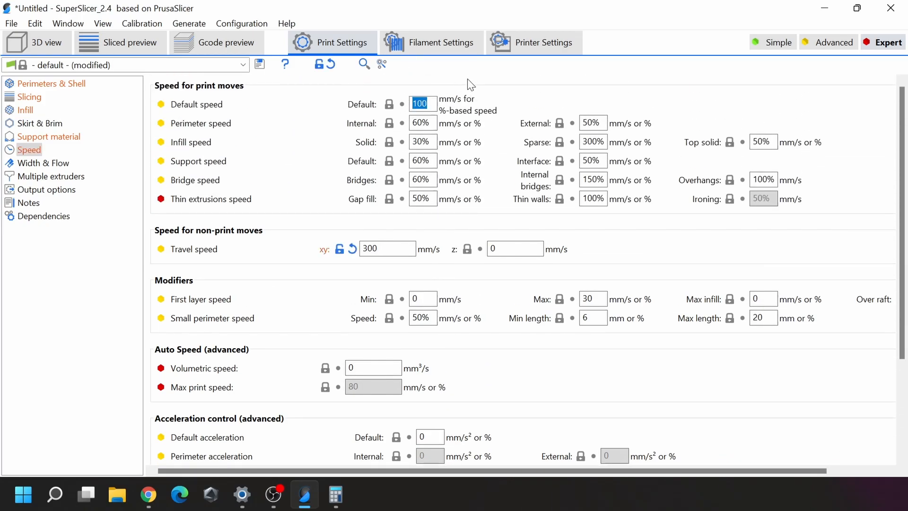
pyautogui.moveTo(432, 102)
pyautogui.write('2')
pyautogui.click(428, 179)
pyautogui.write('6')
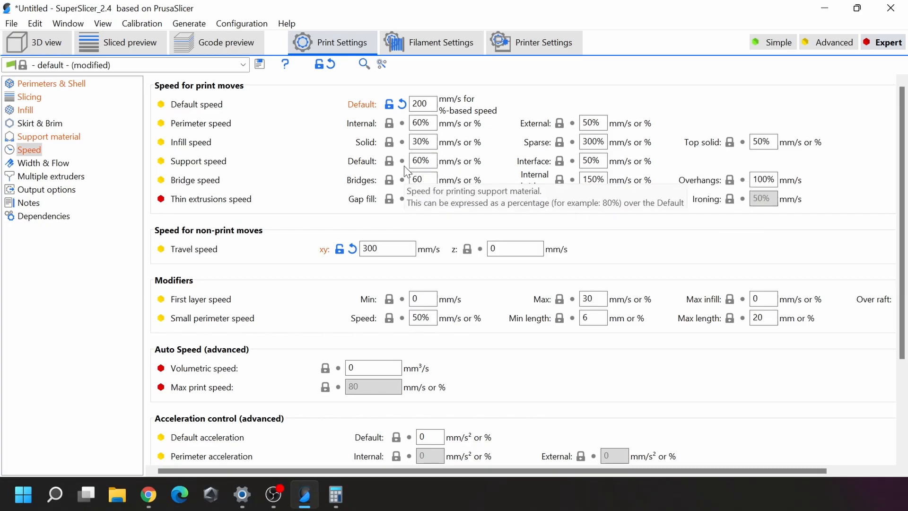
pyautogui.click(584, 142)
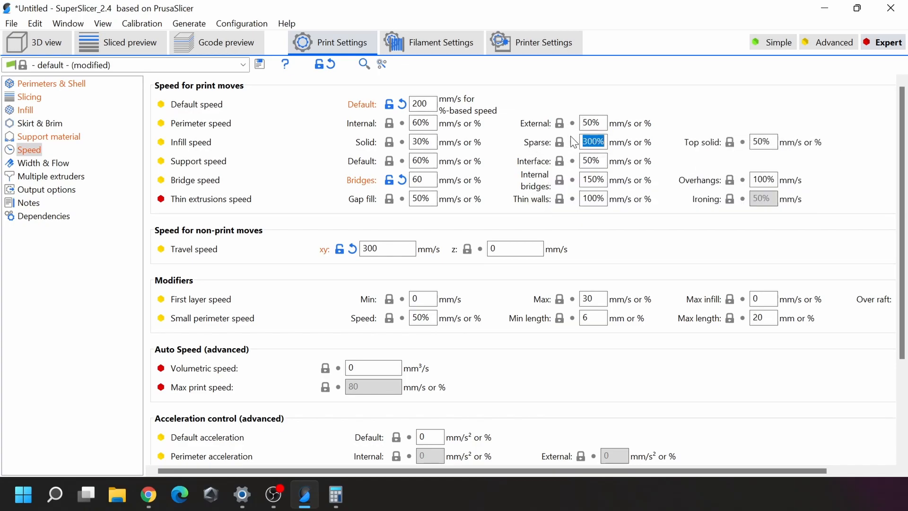
pyautogui.write('200')
# Set internal perimeters 150, external perimeters 125 and solid infill 150 mm/s.
pyautogui.doubleClick(419, 142)
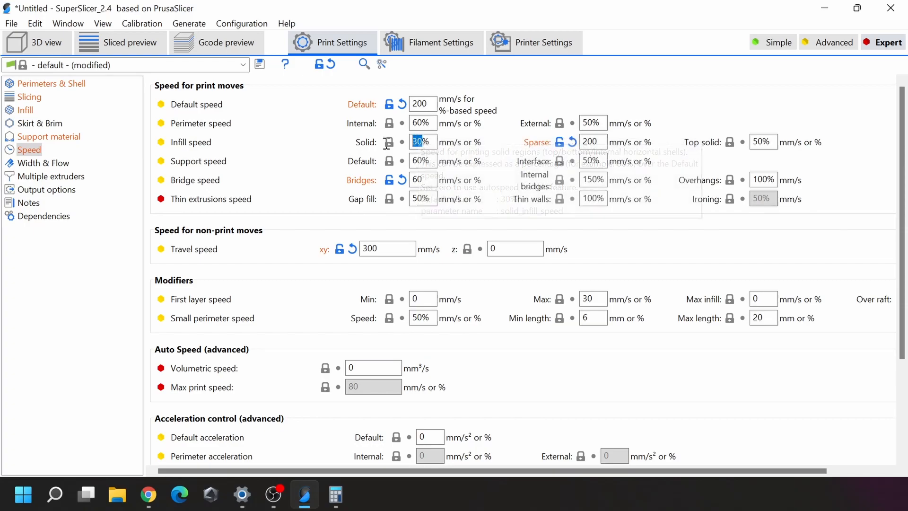
pyautogui.doubleClick(422, 122)
pyautogui.write('150')
pyautogui.press('Tab')
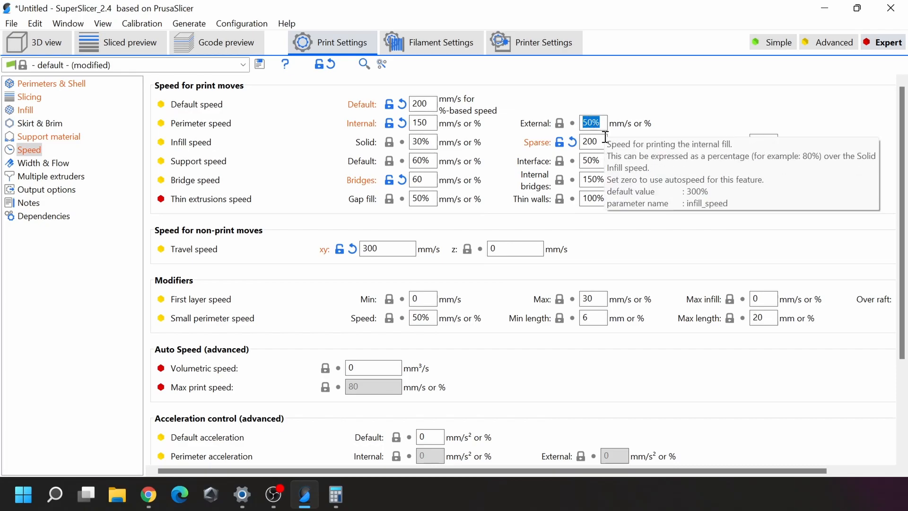
pyautogui.write('125')
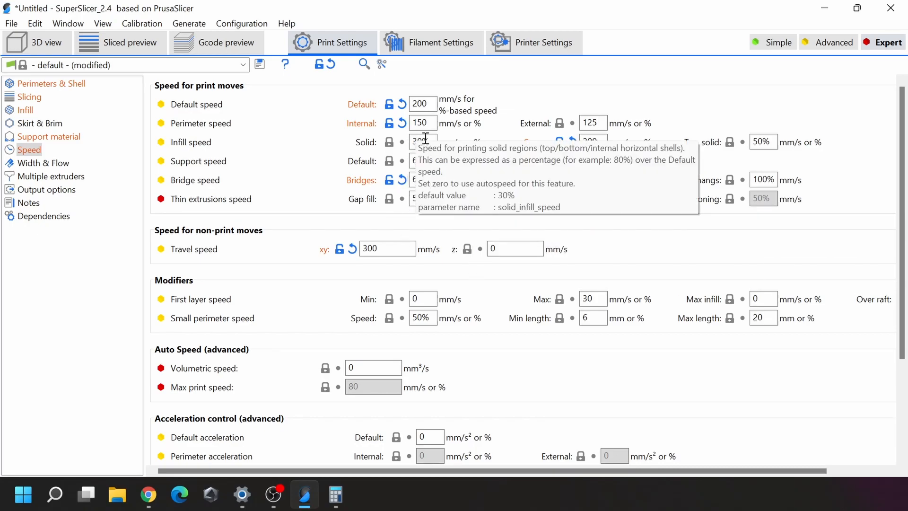
pyautogui.click(412, 142)
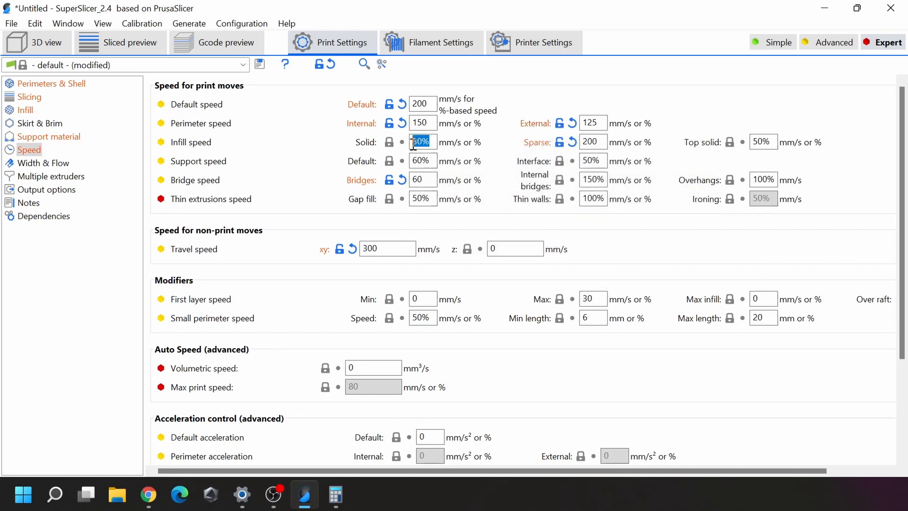
pyautogui.write('150')
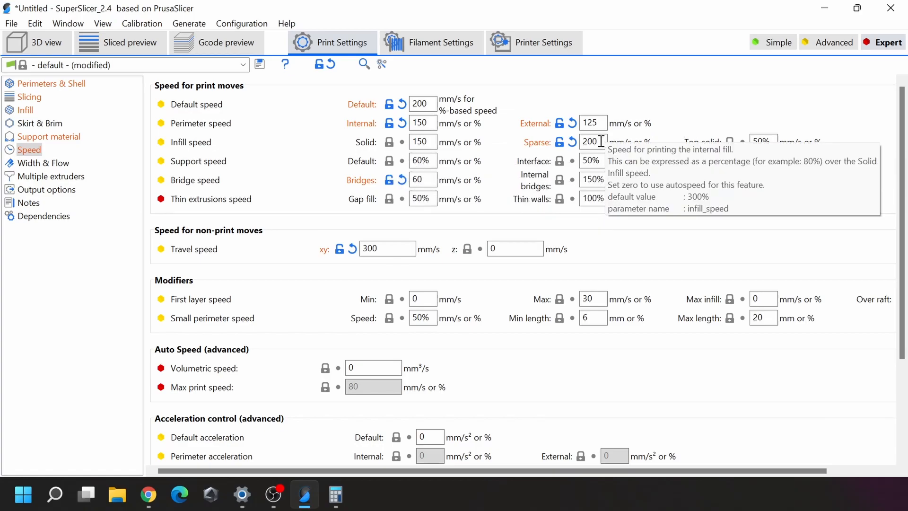
pyautogui.click(769, 140)
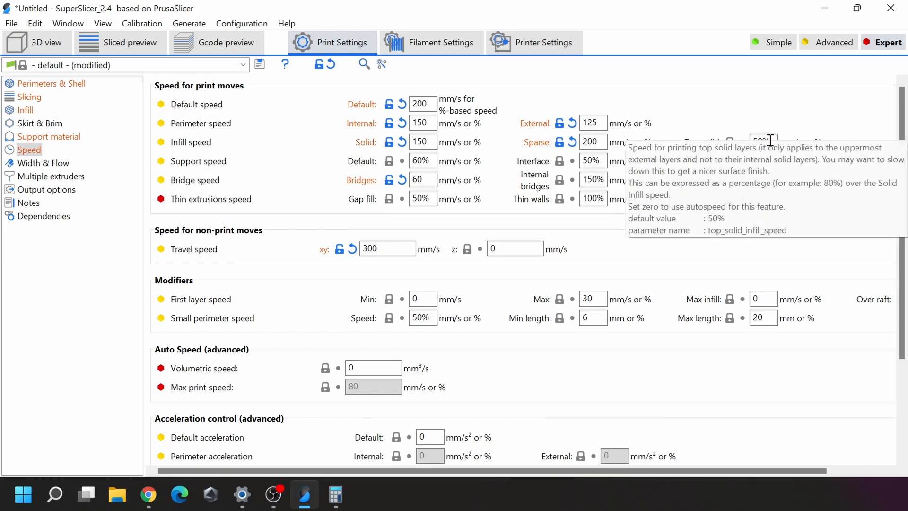
# Set top solid infill 100 and support material 175 with interface 150 mm/s.
pyautogui.doubleClick(769, 139)
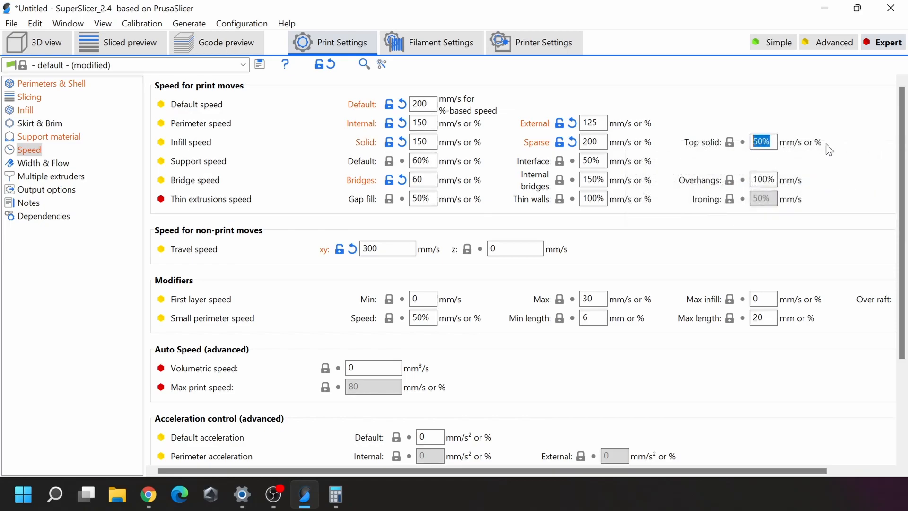
pyautogui.write('100')
pyautogui.doubleClick(426, 161)
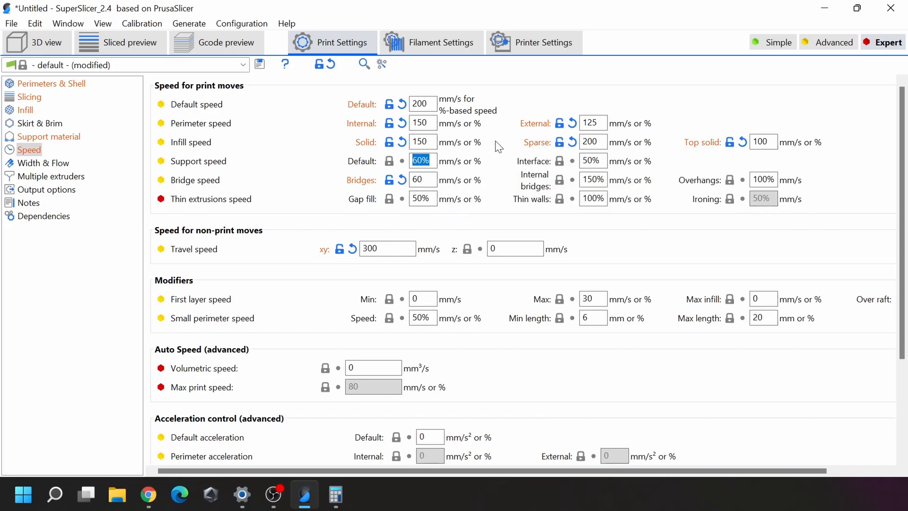
pyautogui.write('1')
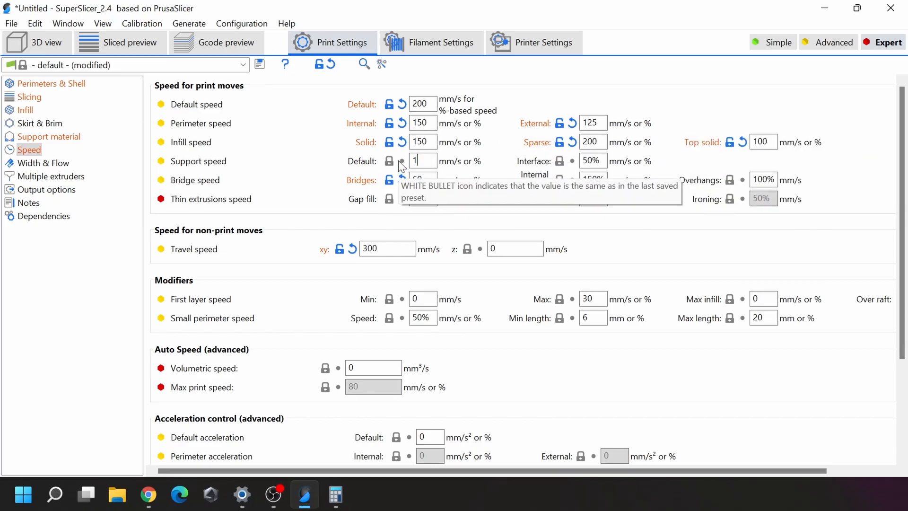
pyautogui.write('75')
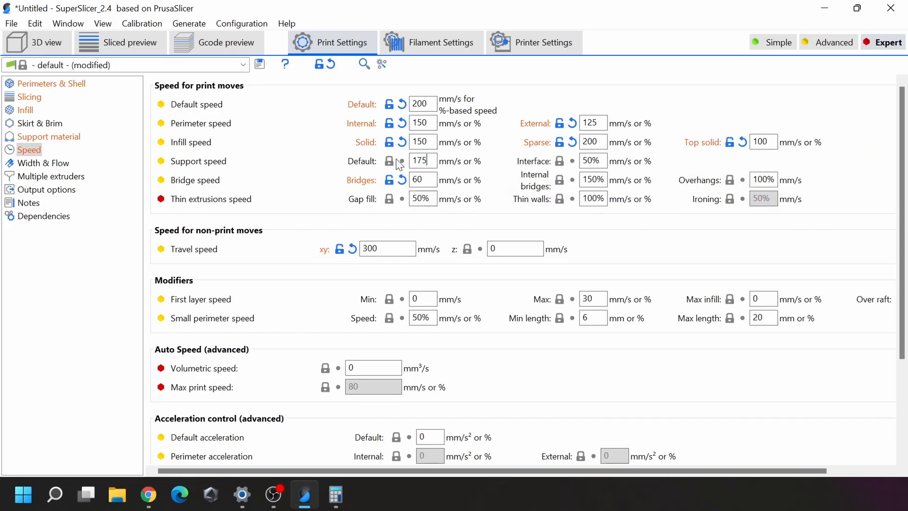
pyautogui.click(600, 157)
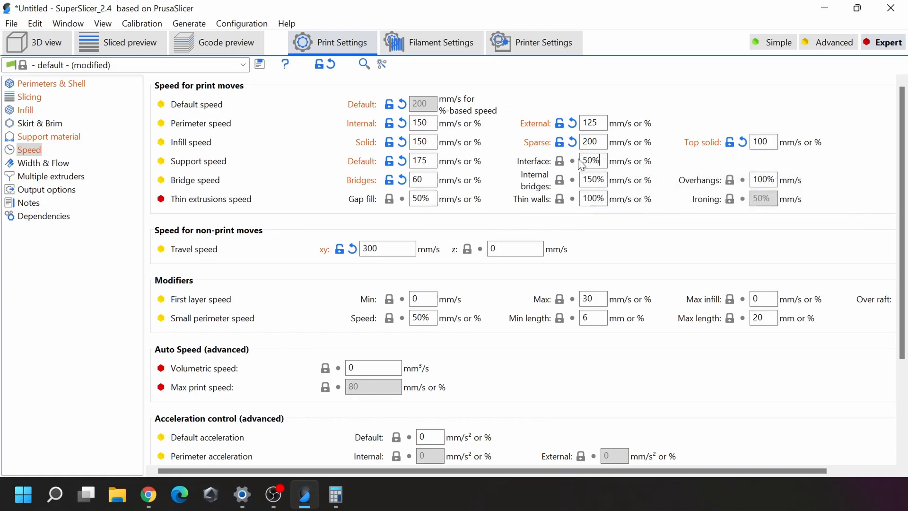
pyautogui.moveTo(604, 164); pyautogui.dragTo(568, 161)
pyautogui.write('1')
# Set gap fill to 100 and thin walls to 150 mm/s.
pyautogui.doubleClick(425, 198)
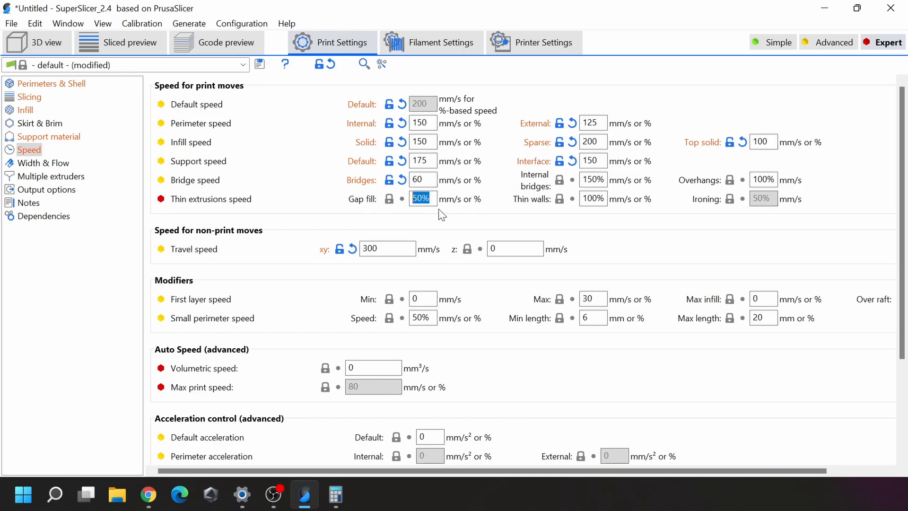
pyautogui.write('100')
pyautogui.doubleClick(590, 201)
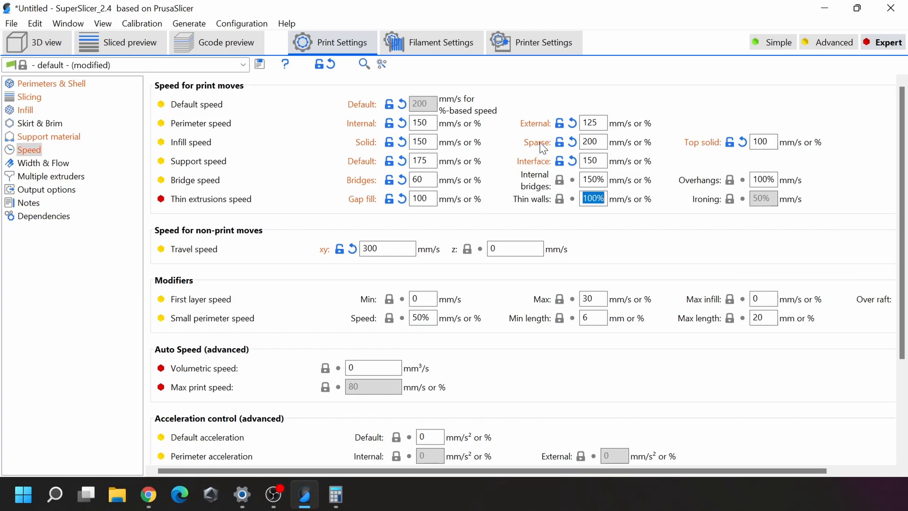
pyautogui.write('15')
# Set the internal perimeter acceleration to 7000 and the default acceleration to 4500.
pyautogui.scroll(-5, 497, 305)
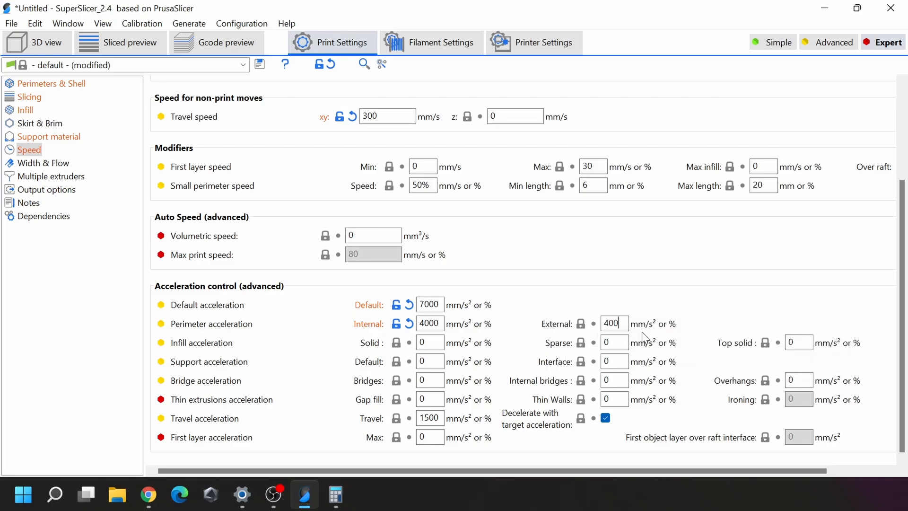
pyautogui.write('500')
pyautogui.click(427, 323)
pyautogui.write('7000')
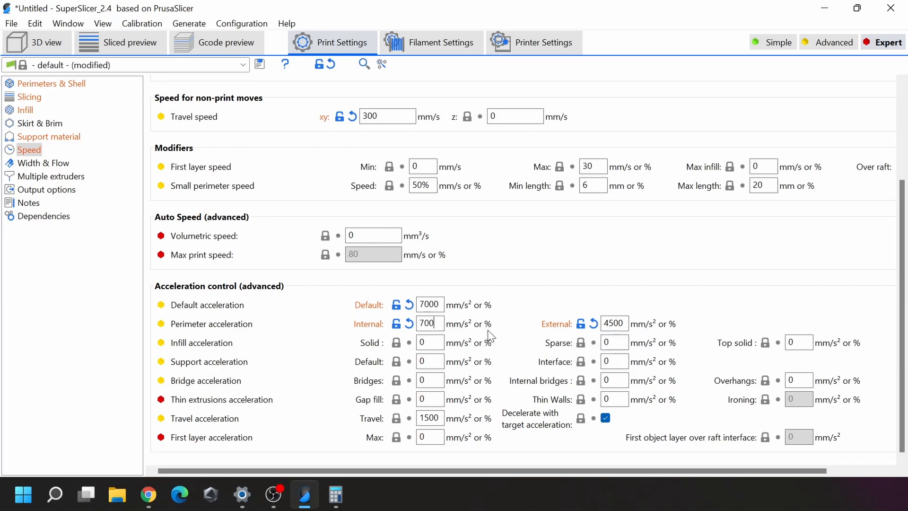
pyautogui.click(443, 305)
pyautogui.moveTo(448, 304); pyautogui.dragTo(381, 305)
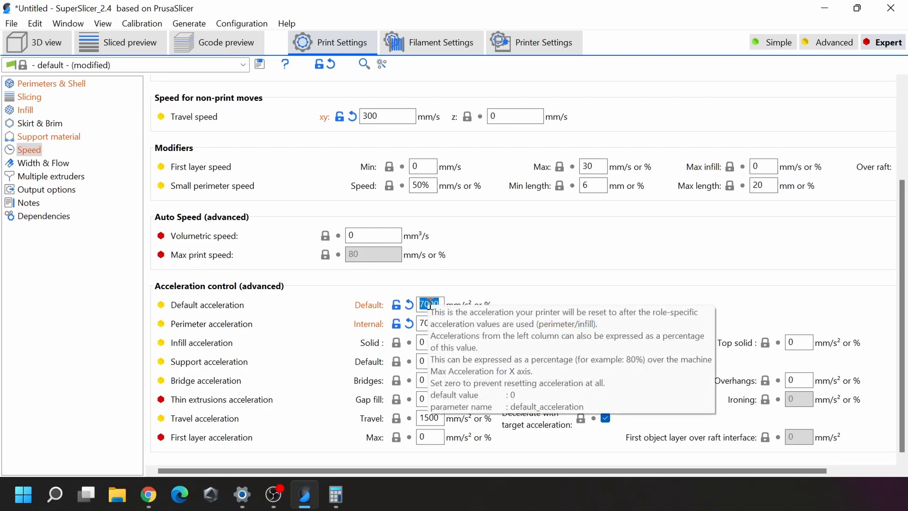
pyautogui.write('4')
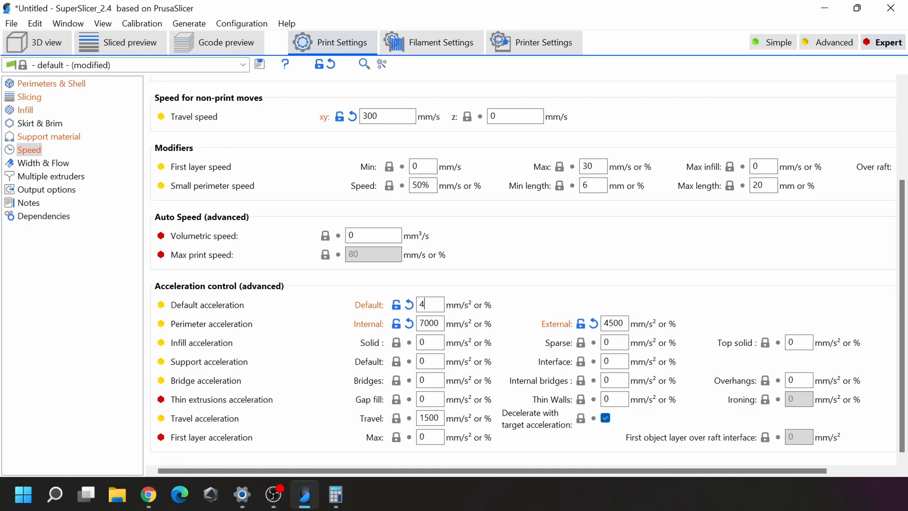
pyautogui.write('500')
# Set solid and sparse infill accelerations to 6000, top solid to 4000, and support and interface to 5000.
pyautogui.doubleClick(421, 340)
pyautogui.write('6000')
pyautogui.click(612, 344)
pyautogui.write('6000')
pyautogui.click(795, 342)
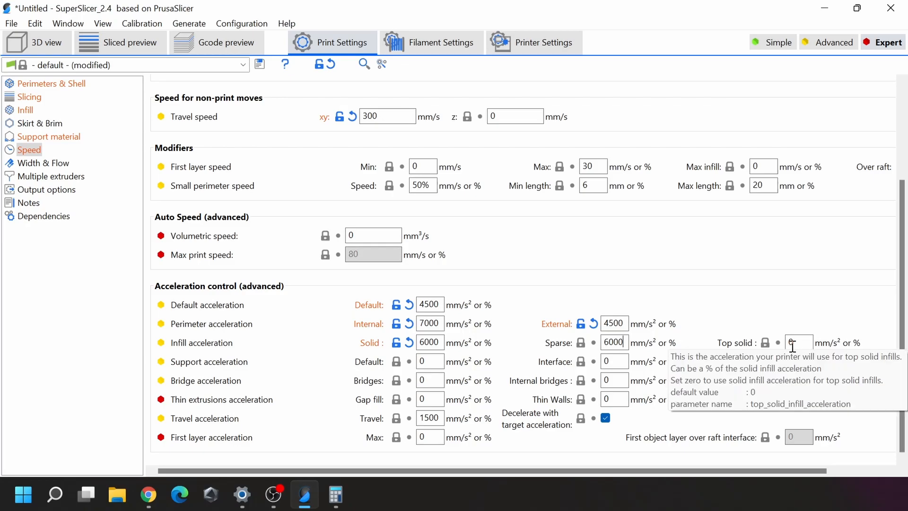
pyautogui.write('4000')
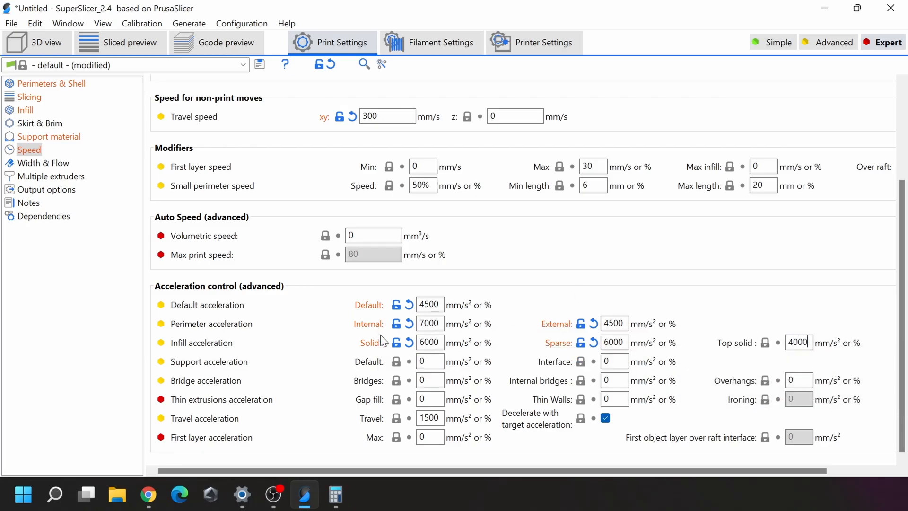
pyautogui.click(429, 360)
pyautogui.write('5000')
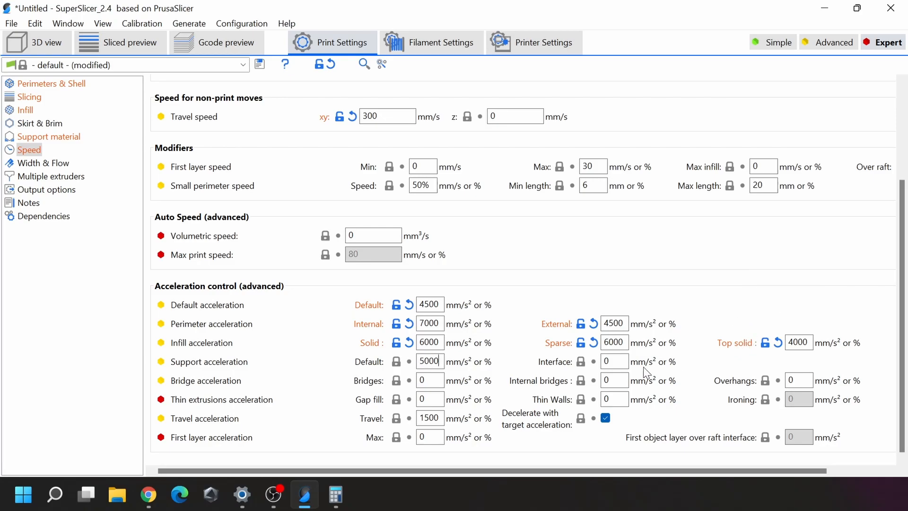
pyautogui.press('Tab')
pyautogui.write('5')
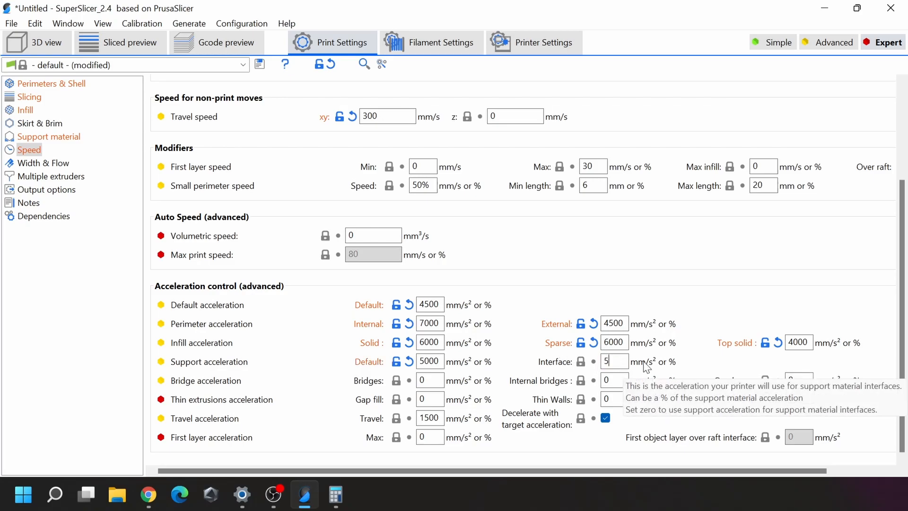
pyautogui.write('000')
# Set bridge acceleration to 4500, internal bridges to 6000, and gap fill and thin walls to 4500.
pyautogui.click(419, 381)
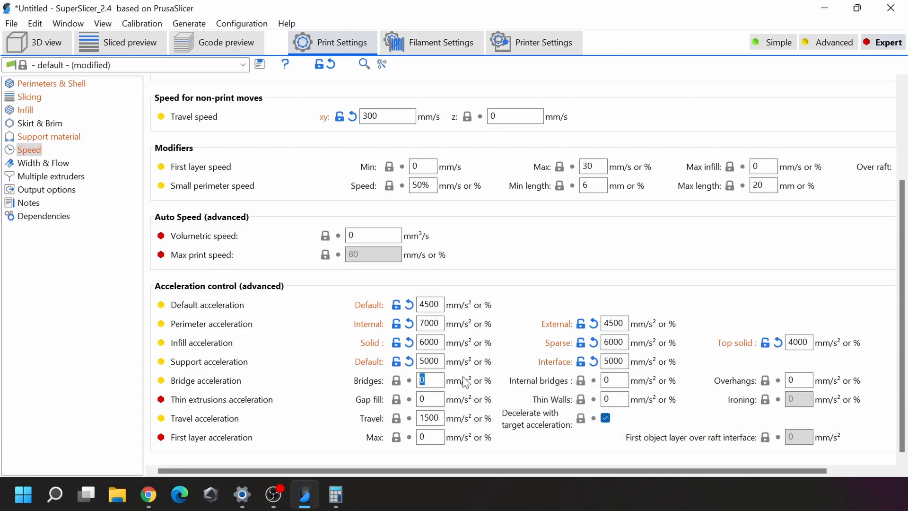
pyautogui.write('4500')
pyautogui.click(610, 380)
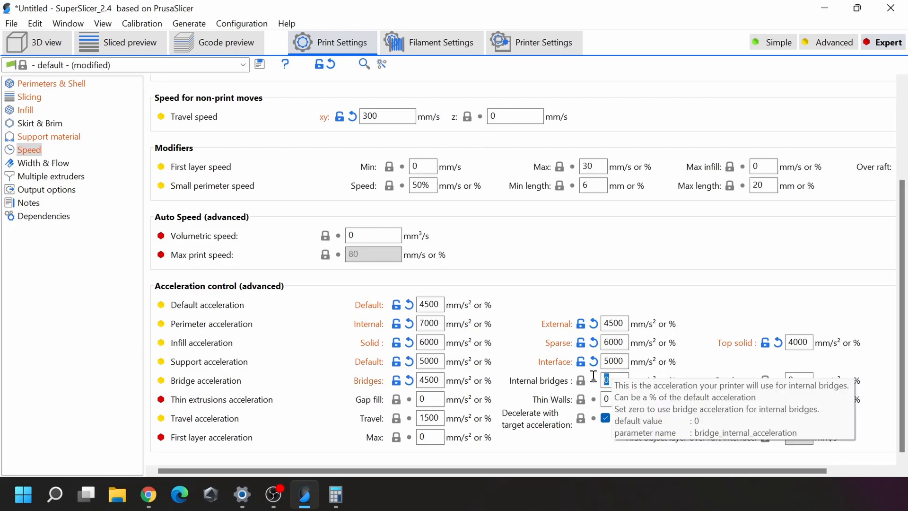
pyautogui.doubleClick(610, 378)
pyautogui.write('60')
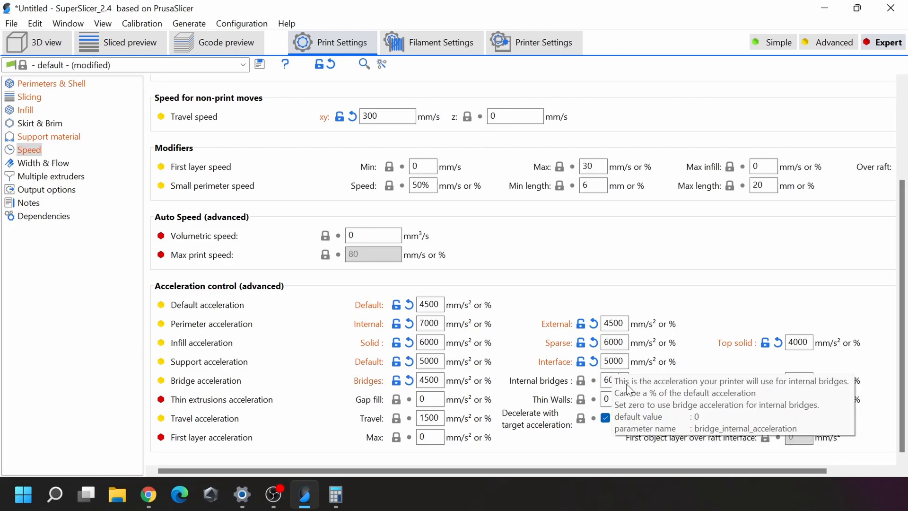
pyautogui.write('00')
pyautogui.doubleClick(421, 398)
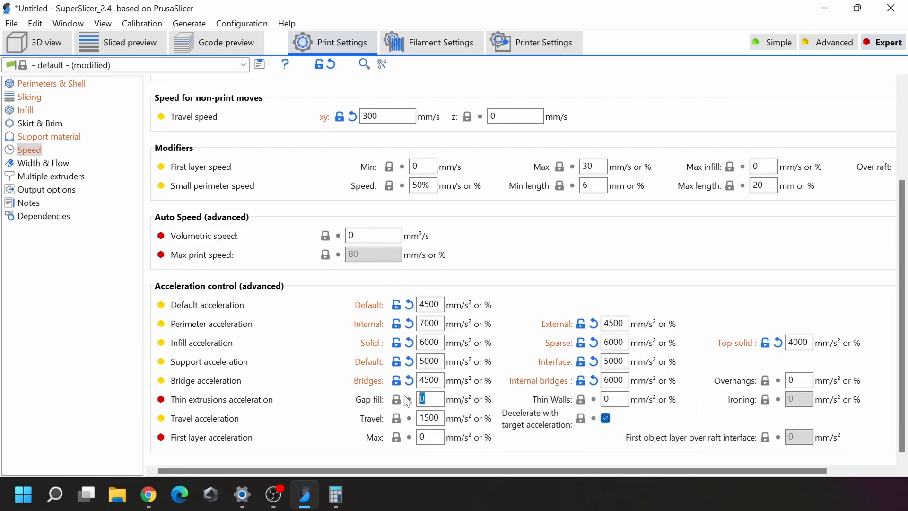
pyautogui.write('4500')
pyautogui.doubleClick(606, 399)
pyautogui.write('4500')
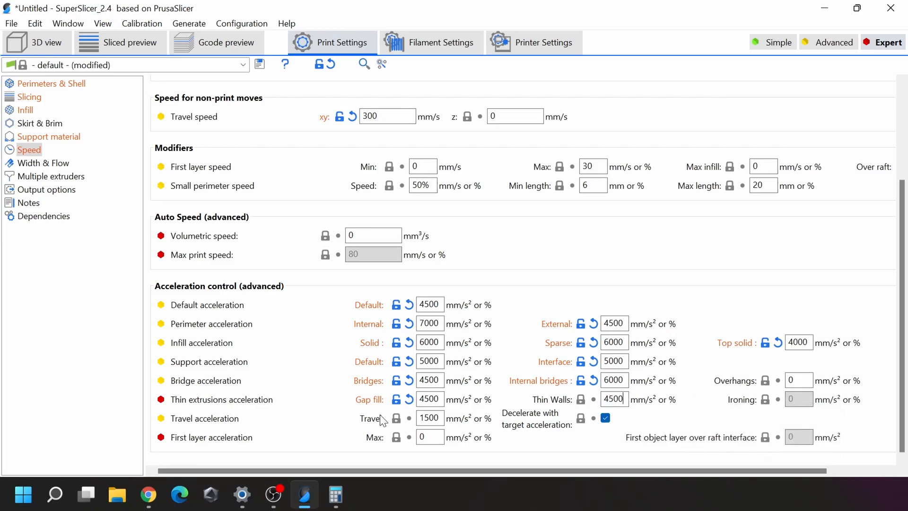
# Set travel acceleration to 7000, internal perimeters to 6000, and the first-layer limit to 1500.
pyautogui.doubleClick(438, 417)
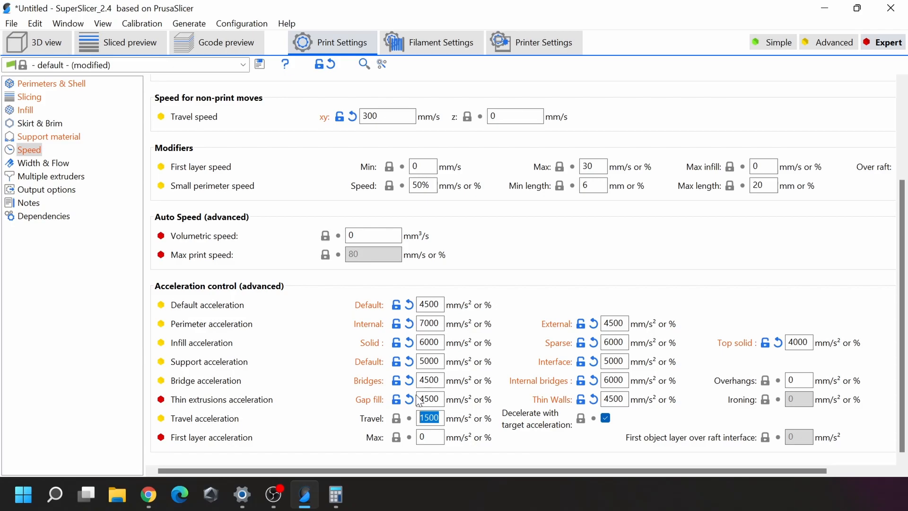
pyautogui.write('1000')
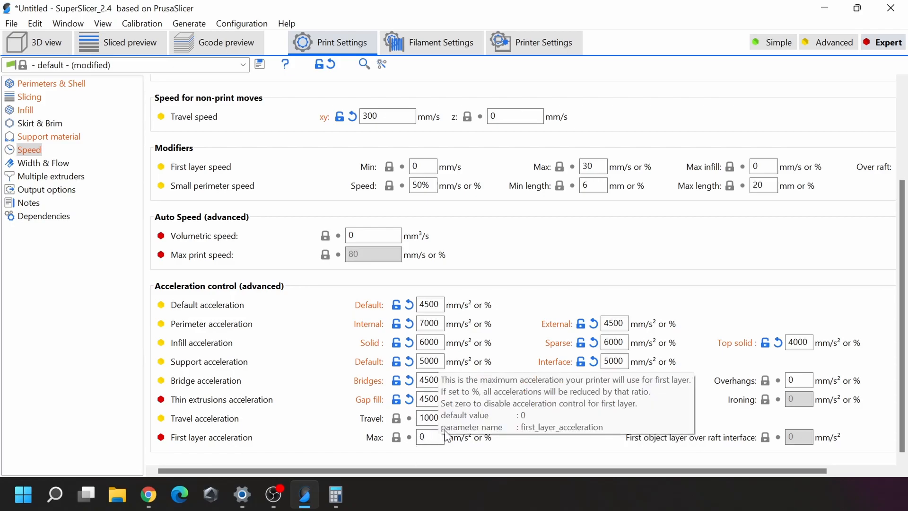
pyautogui.write('0')
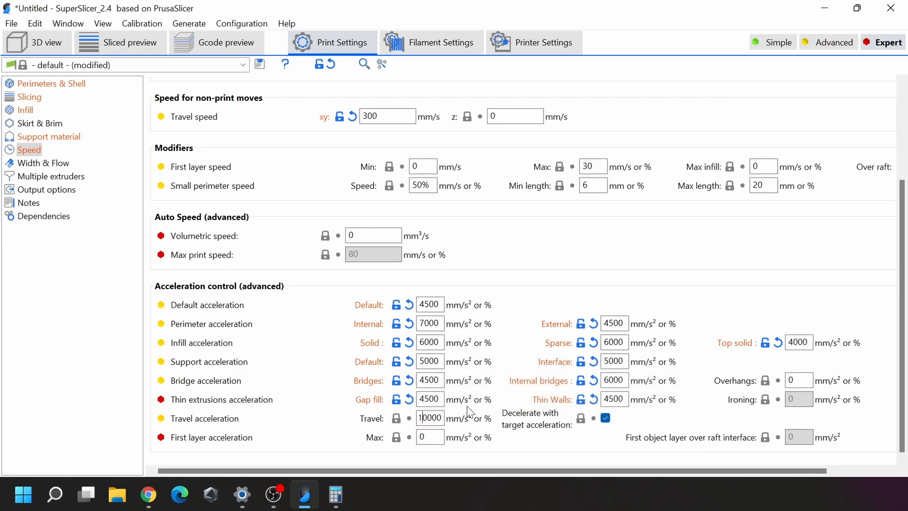
pyautogui.press('BackSpace')
pyautogui.write('7')
pyautogui.moveTo(423, 324); pyautogui.dragTo(419, 323)
pyautogui.write('6')
pyautogui.doubleClick(430, 435)
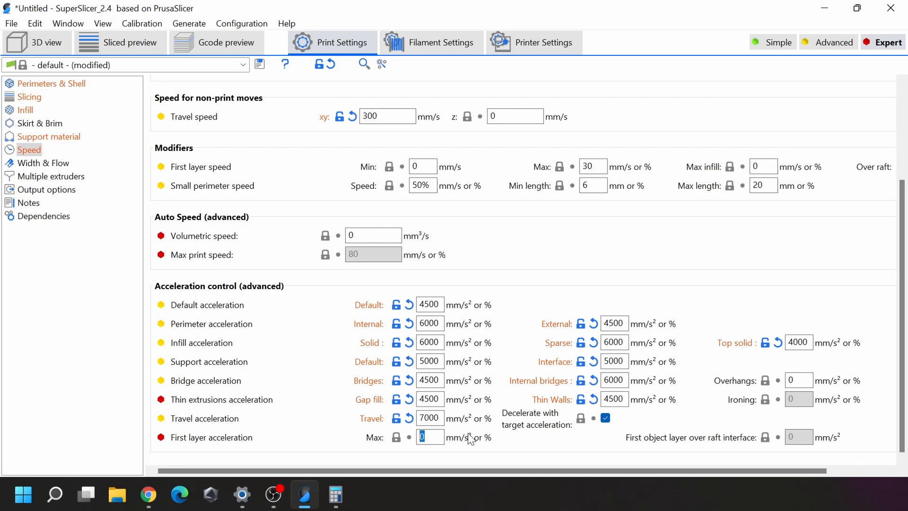
pyautogui.write('1500')
# Set both the first-layer max infill speed and first-layer max speed to 60 mm/s.
pyautogui.doubleClick(762, 166)
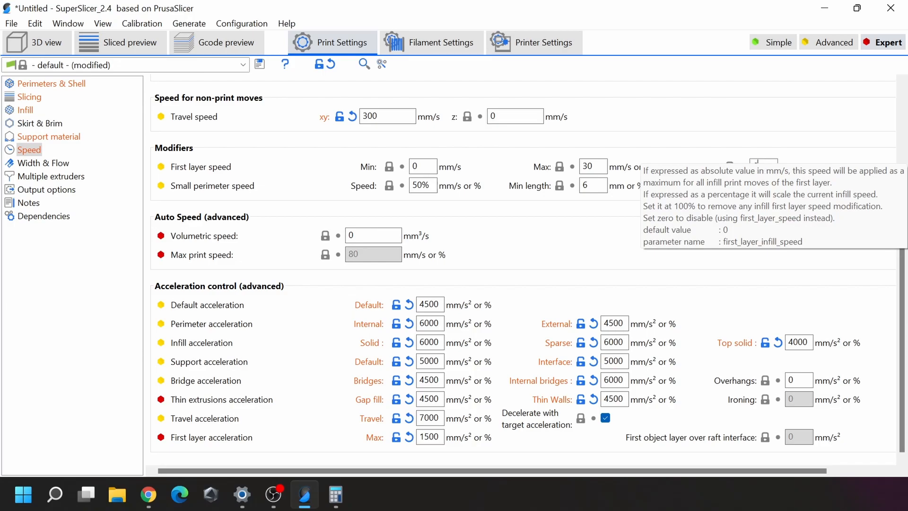
pyautogui.write('60')
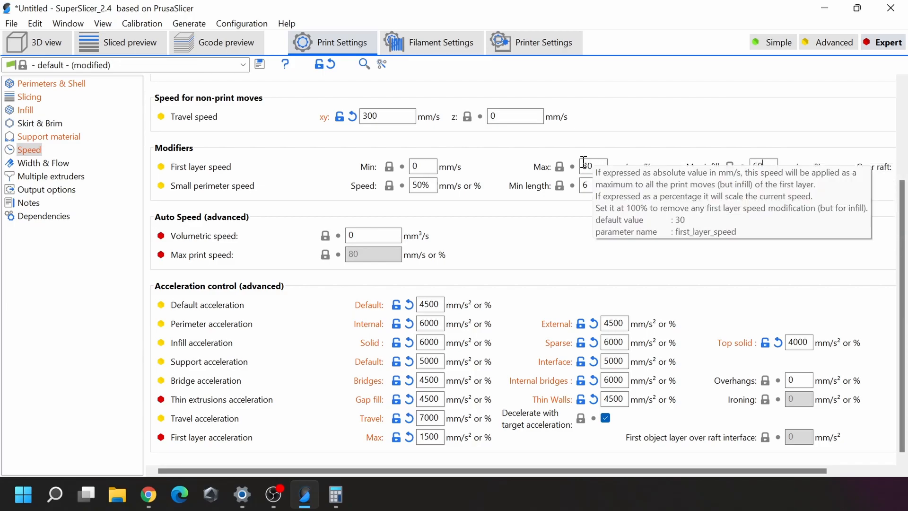
pyautogui.doubleClick(590, 166)
pyautogui.write('60')
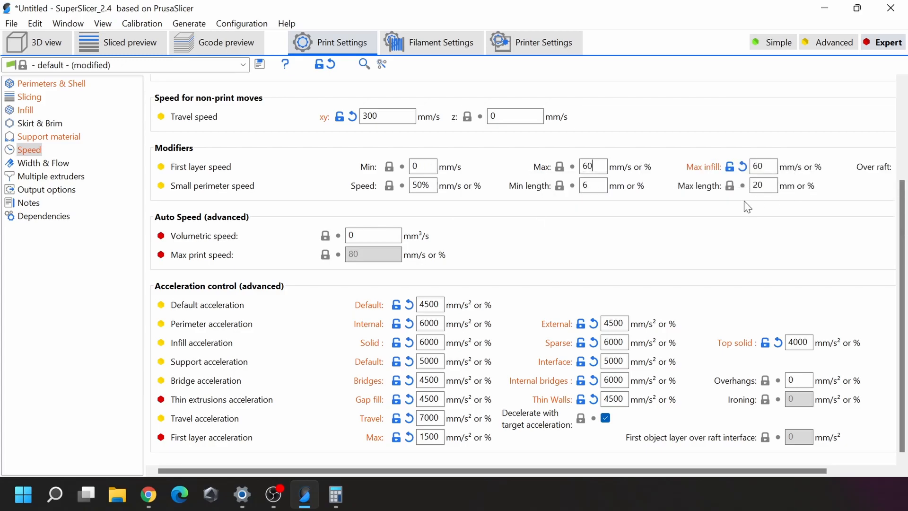
pyautogui.moveTo(599, 473); pyautogui.dragTo(434, 462)
pyautogui.moveTo(359, 235)
# Review the Width & Flow page, keeping the bridge flow baseline at Nozzle diameter.
pyautogui.click(67, 163)
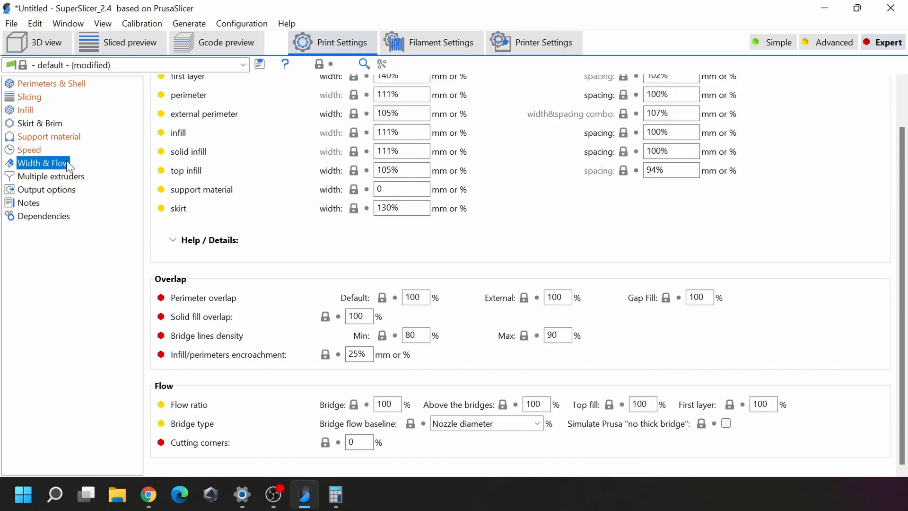
pyautogui.scroll(2, 613, 194)
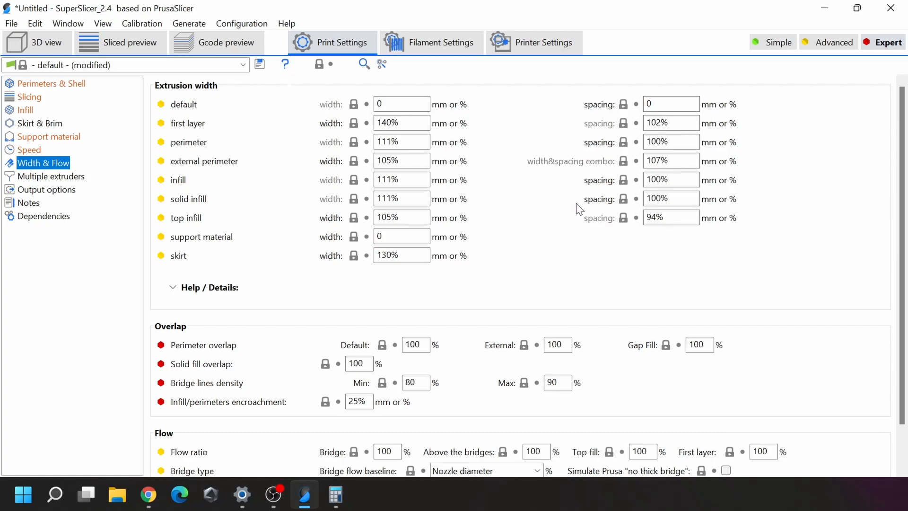
pyautogui.scroll(-2, 504, 272)
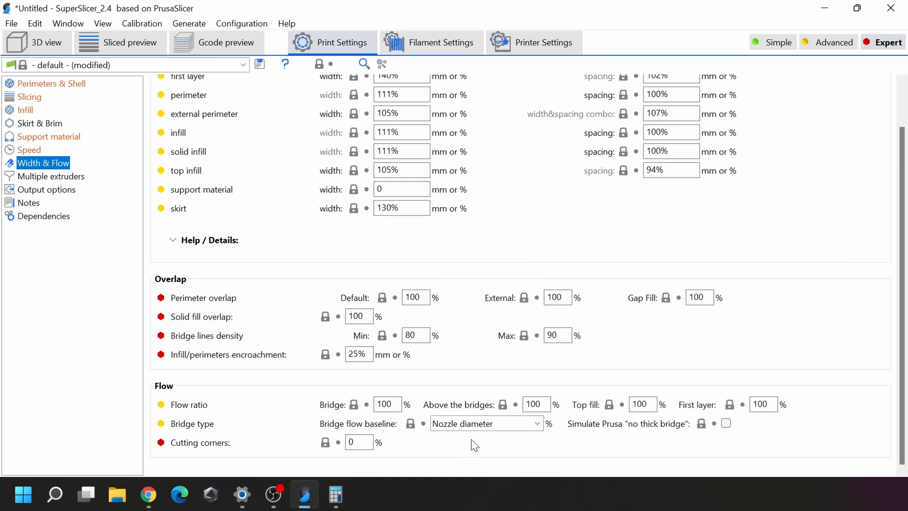
pyautogui.click(534, 419)
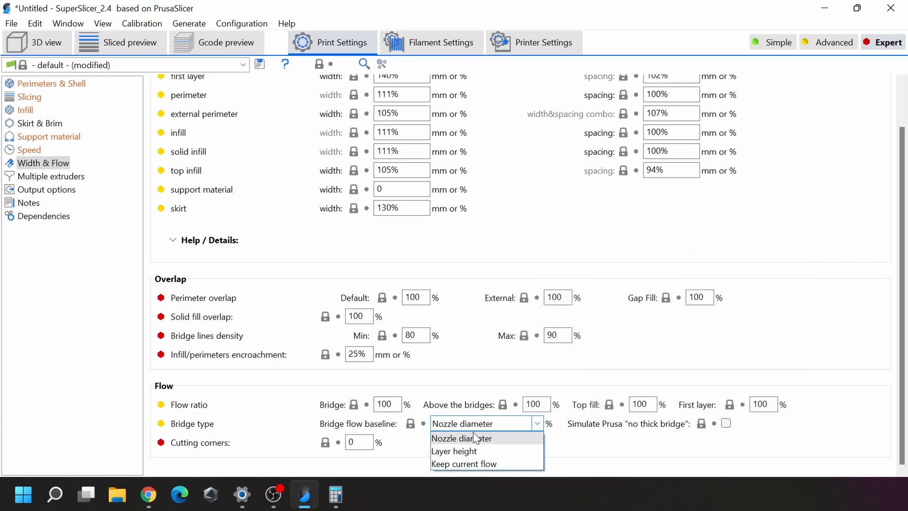
pyautogui.click(445, 439)
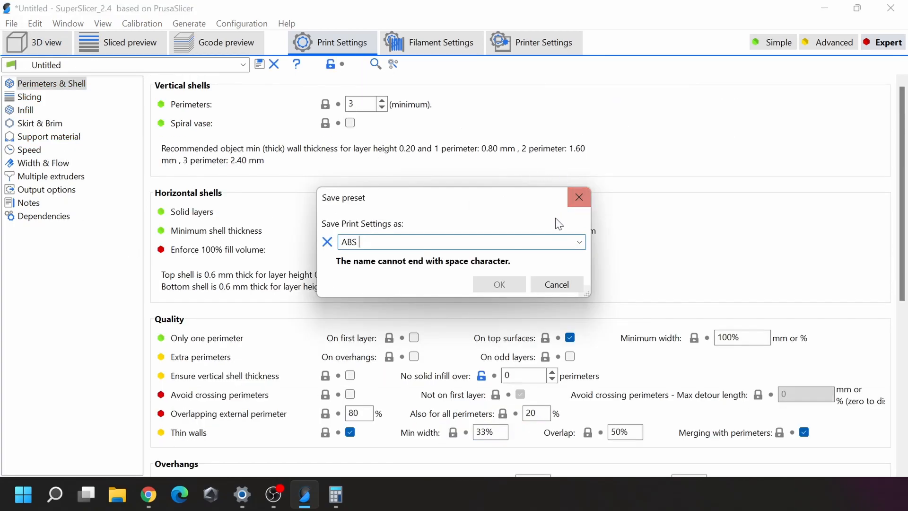
# Save the print settings preset as 'ABS', then view the Skirt & Brim, Slicing and Infill pages.
pyautogui.press('BackSpace')
pyautogui.press('Return')
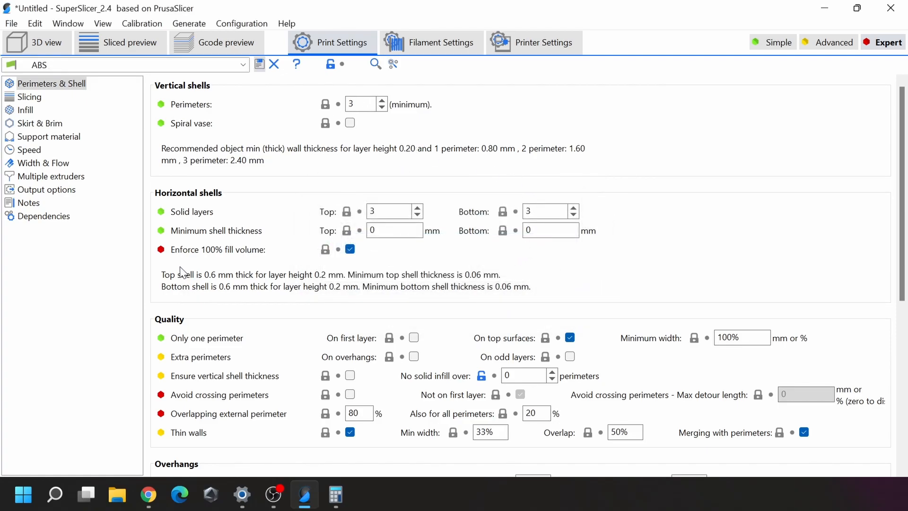
pyautogui.click(36, 123)
pyautogui.click(29, 98)
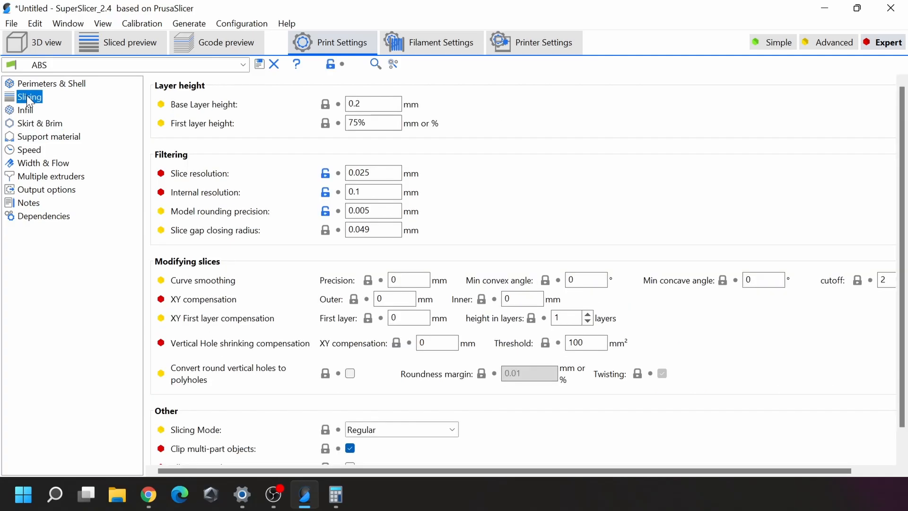
pyautogui.click(28, 110)
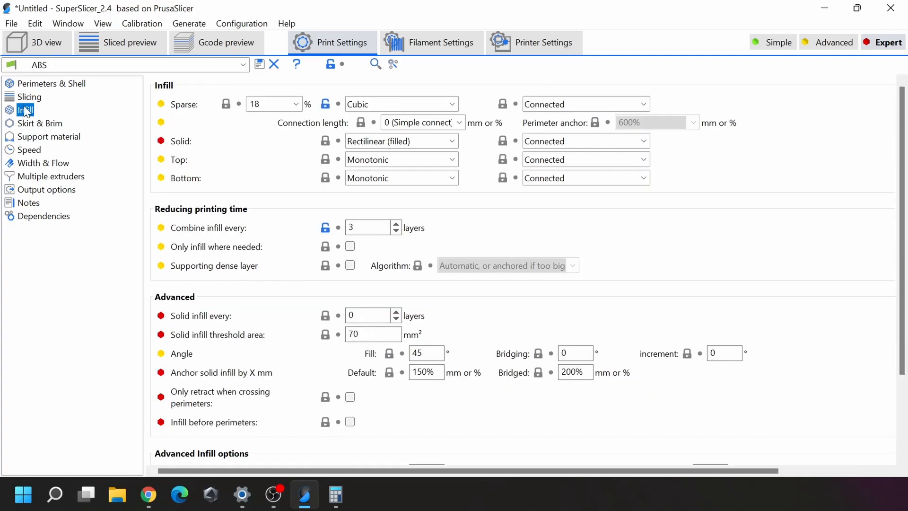